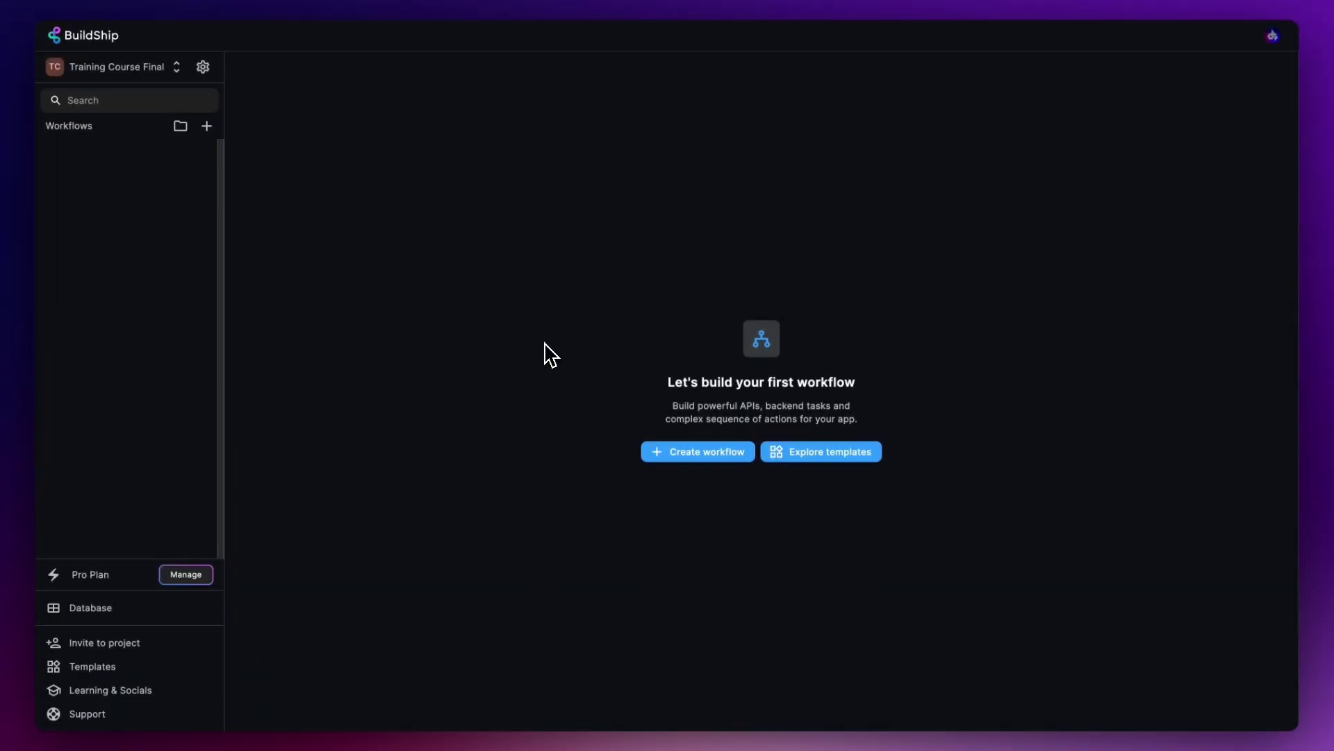
- Create a new BuildShip workflow named 'Generate Fake API Response'
click(210, 130)
drag(496, 382, 605, 381)
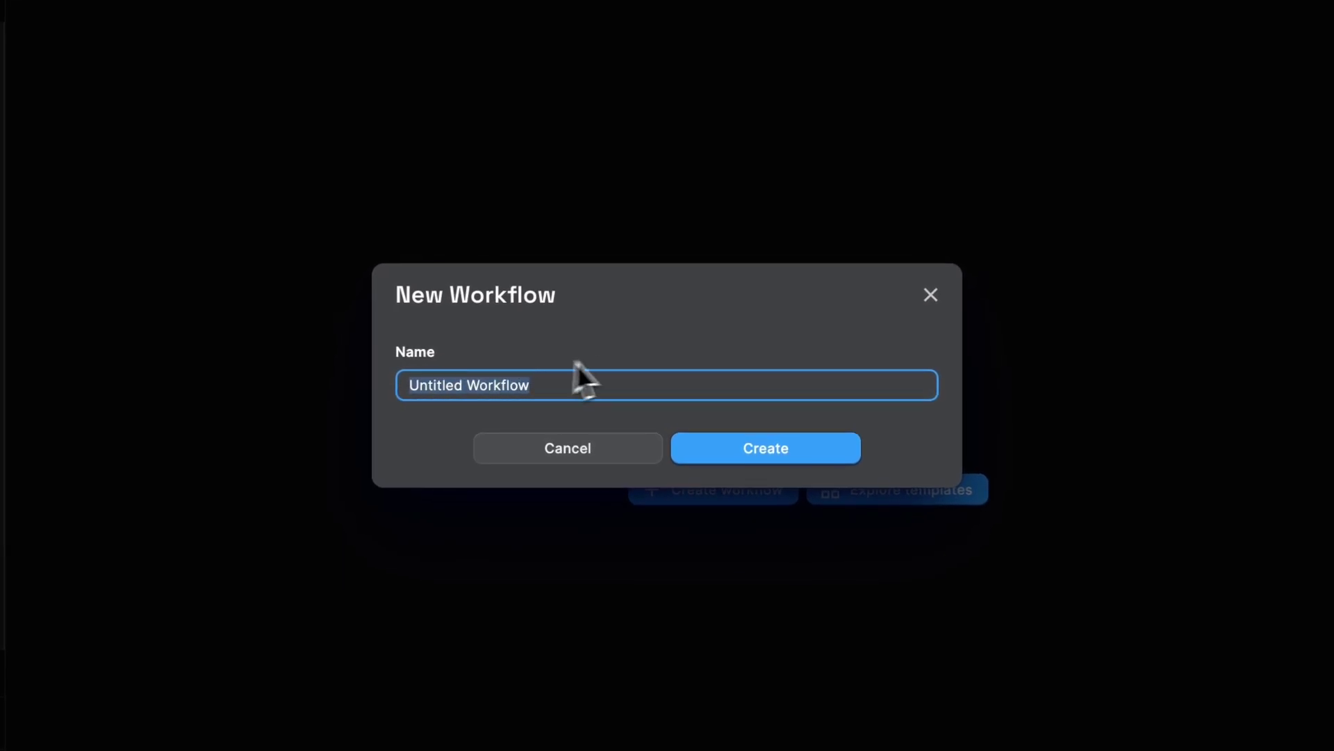
text(Generate Fake API Response)
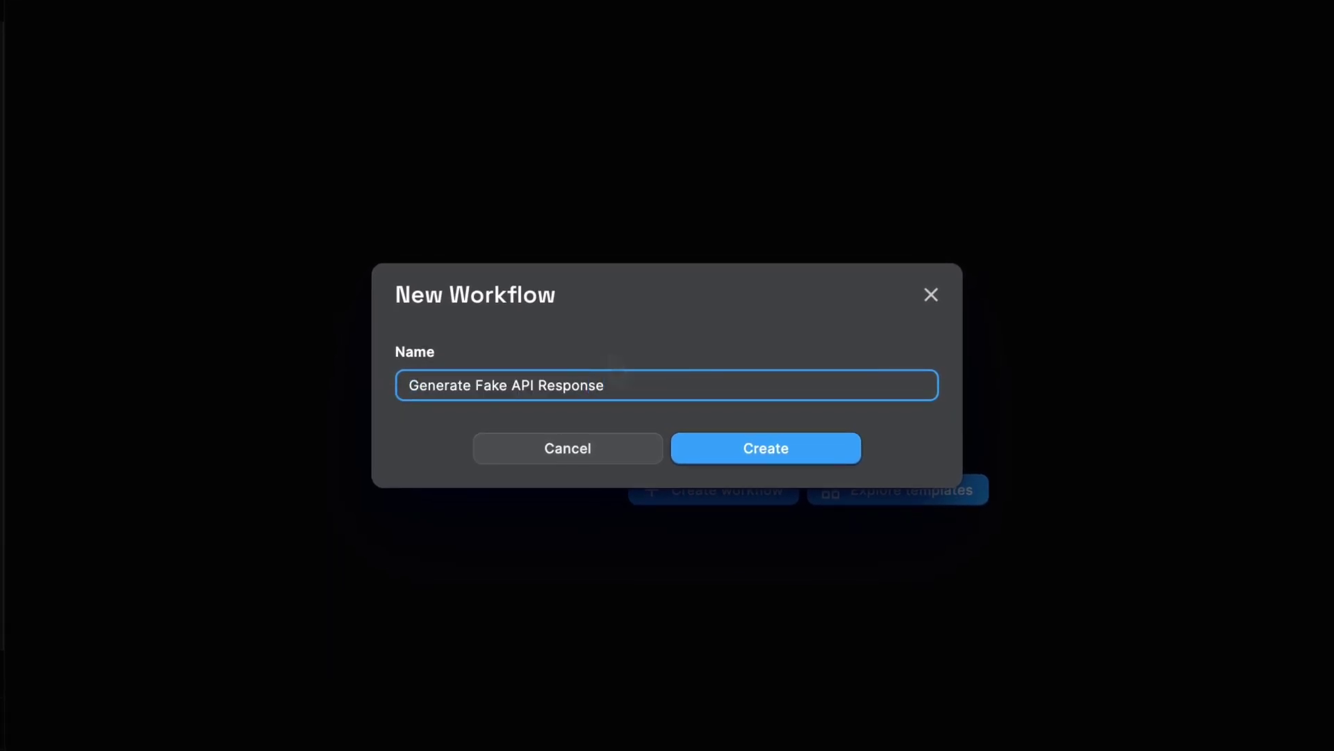
click(756, 451)
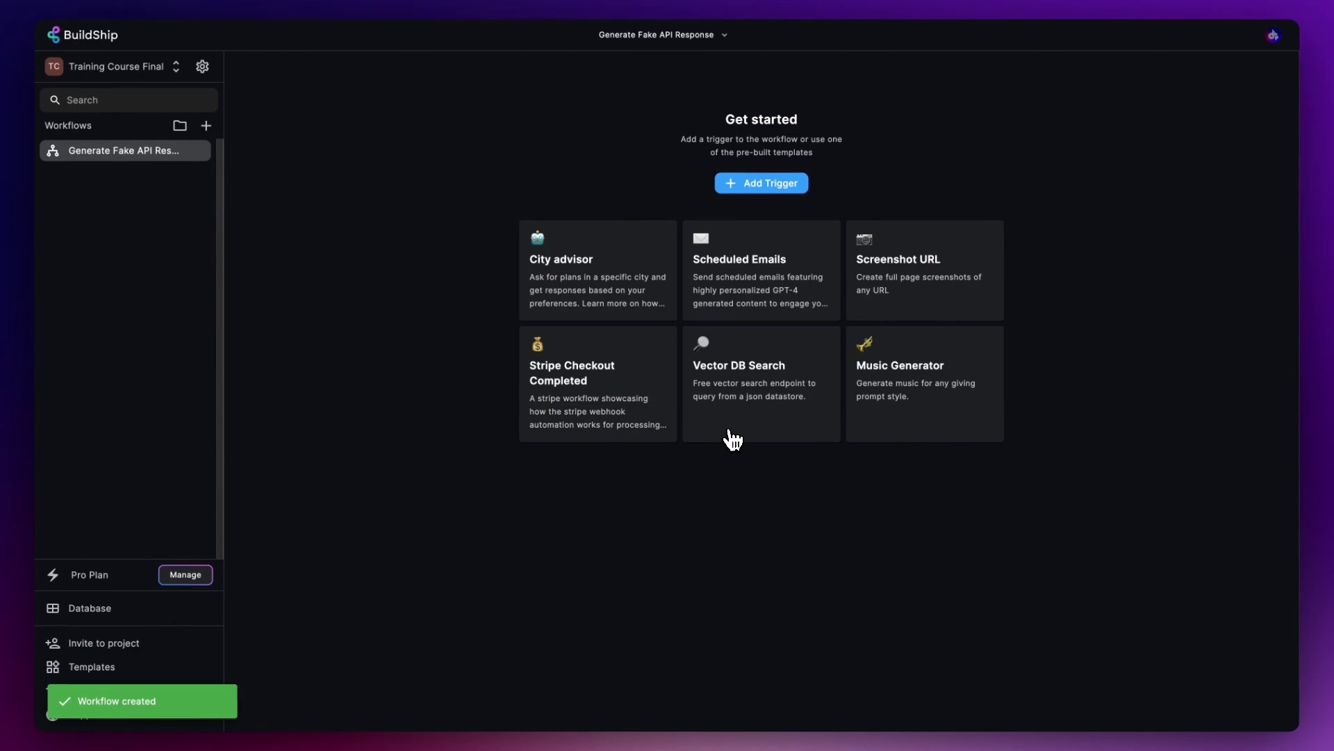
- Add a Rest API Call trigger to the workflow with the path /result
click(757, 184)
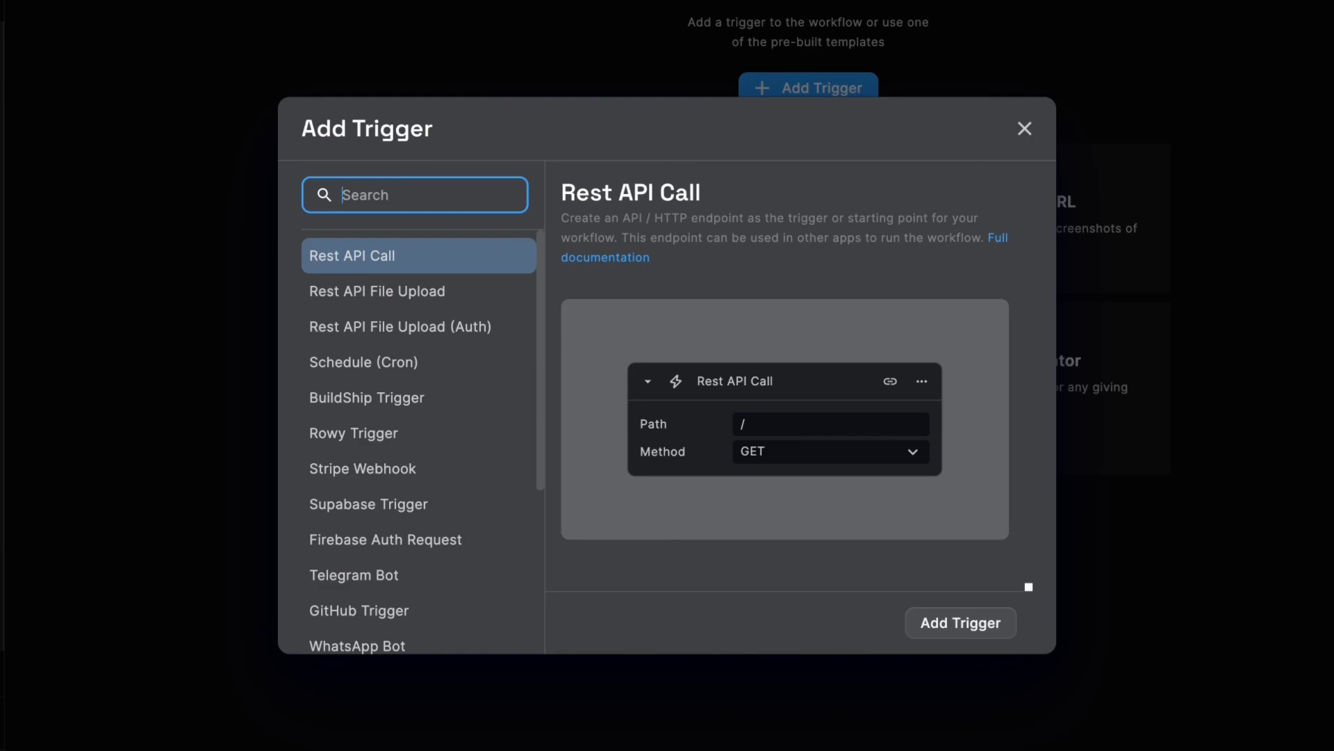
click(387, 269)
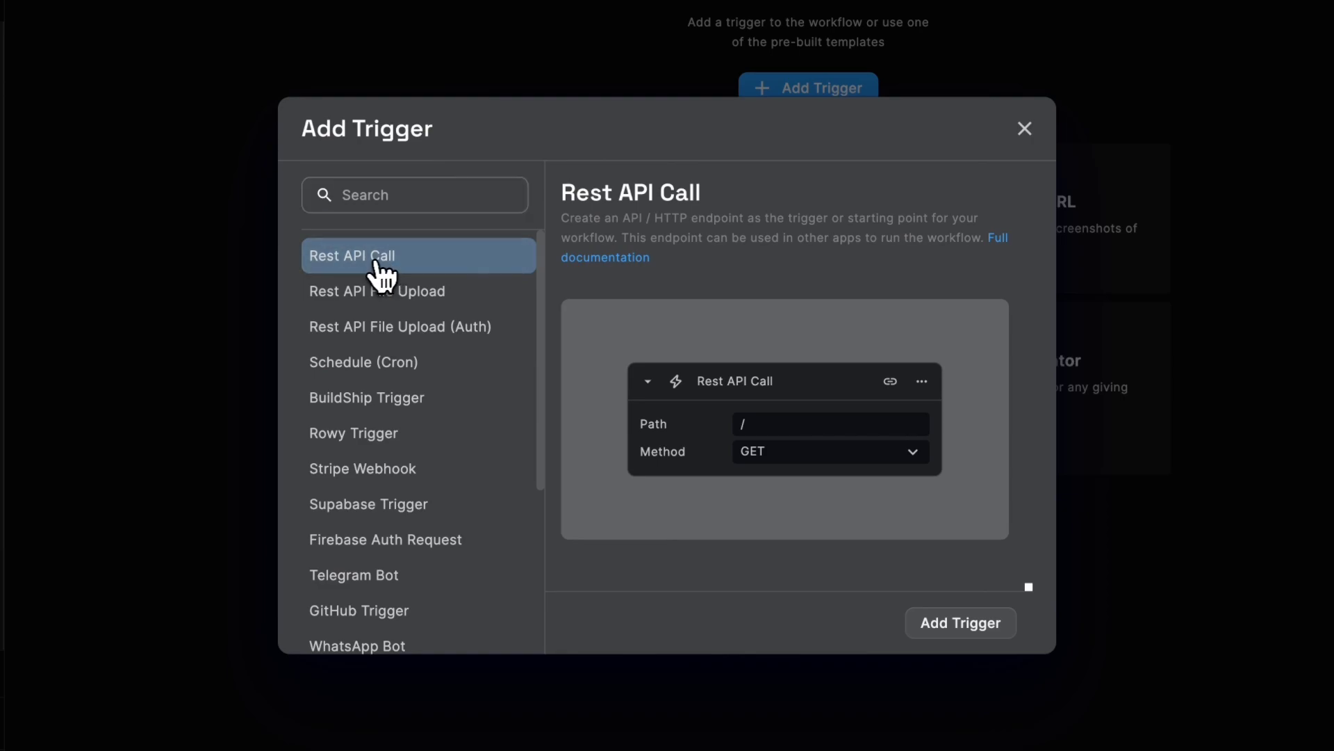
click(966, 625)
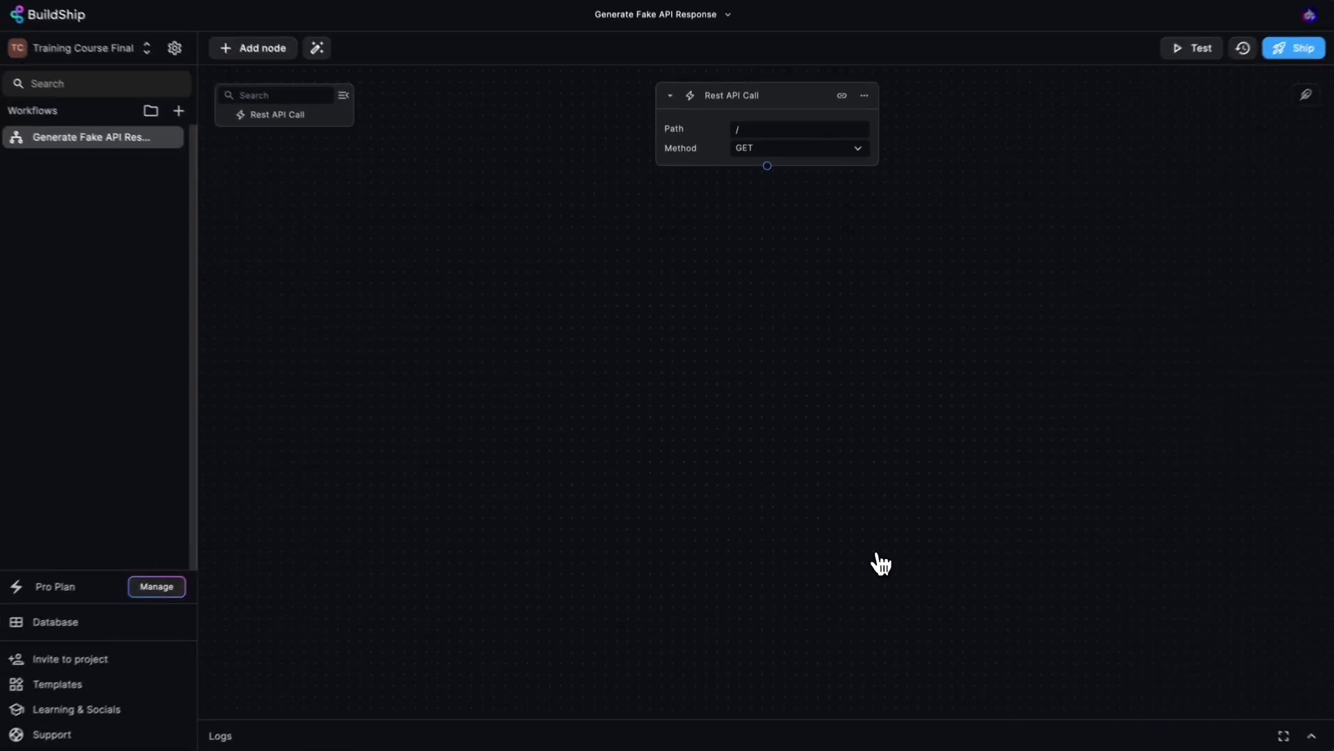
click(757, 194)
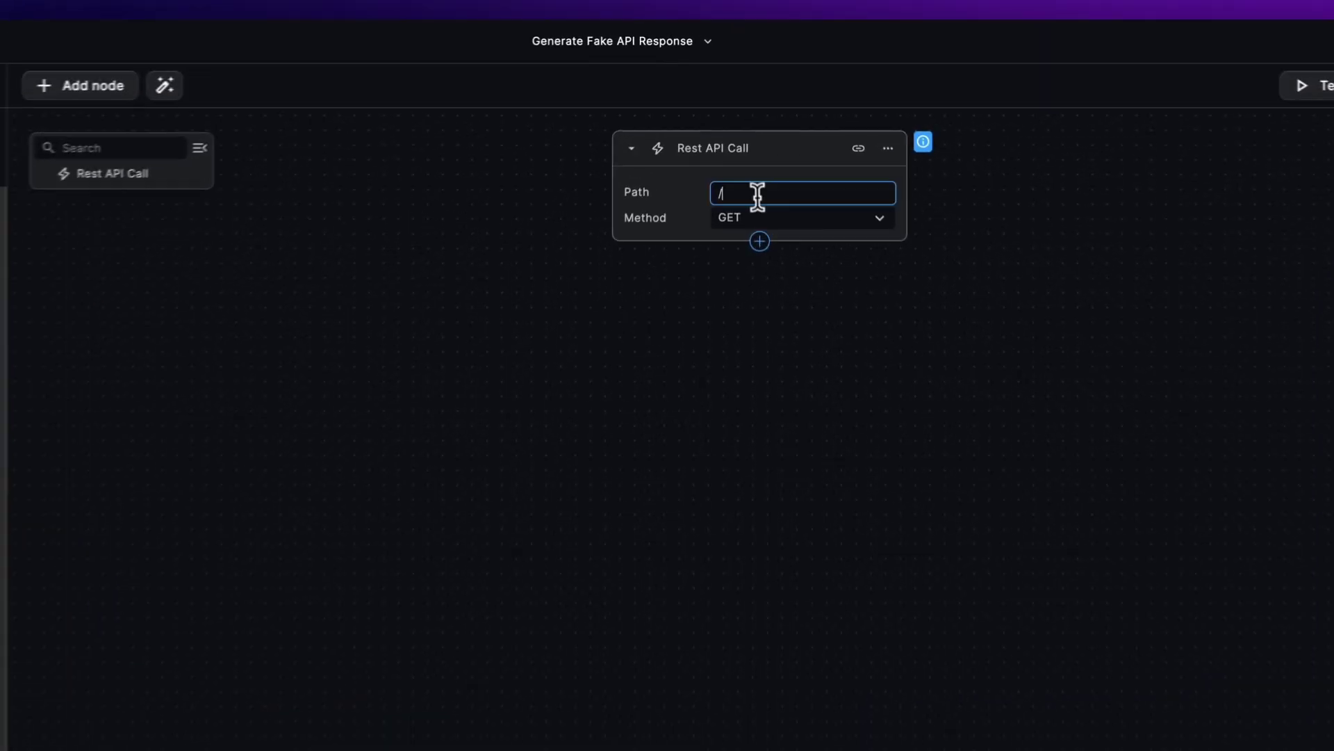
text(result)
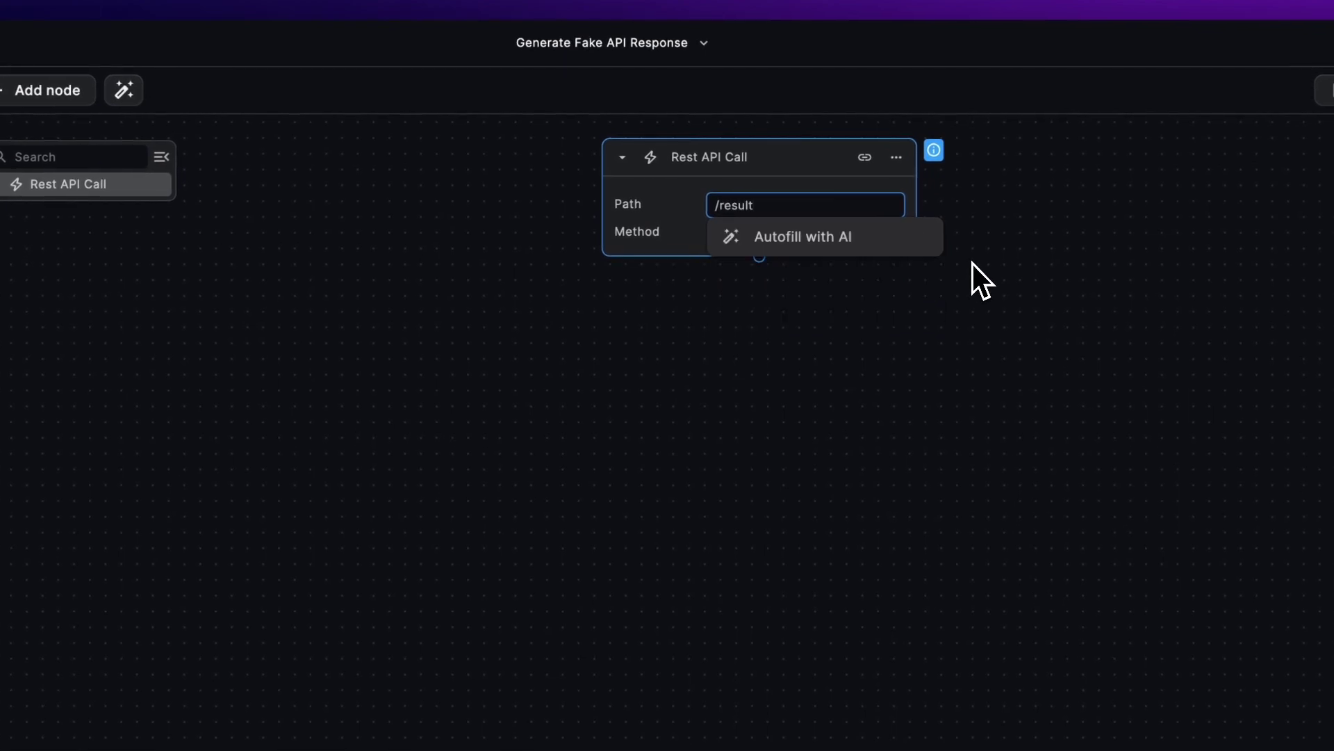
click(991, 361)
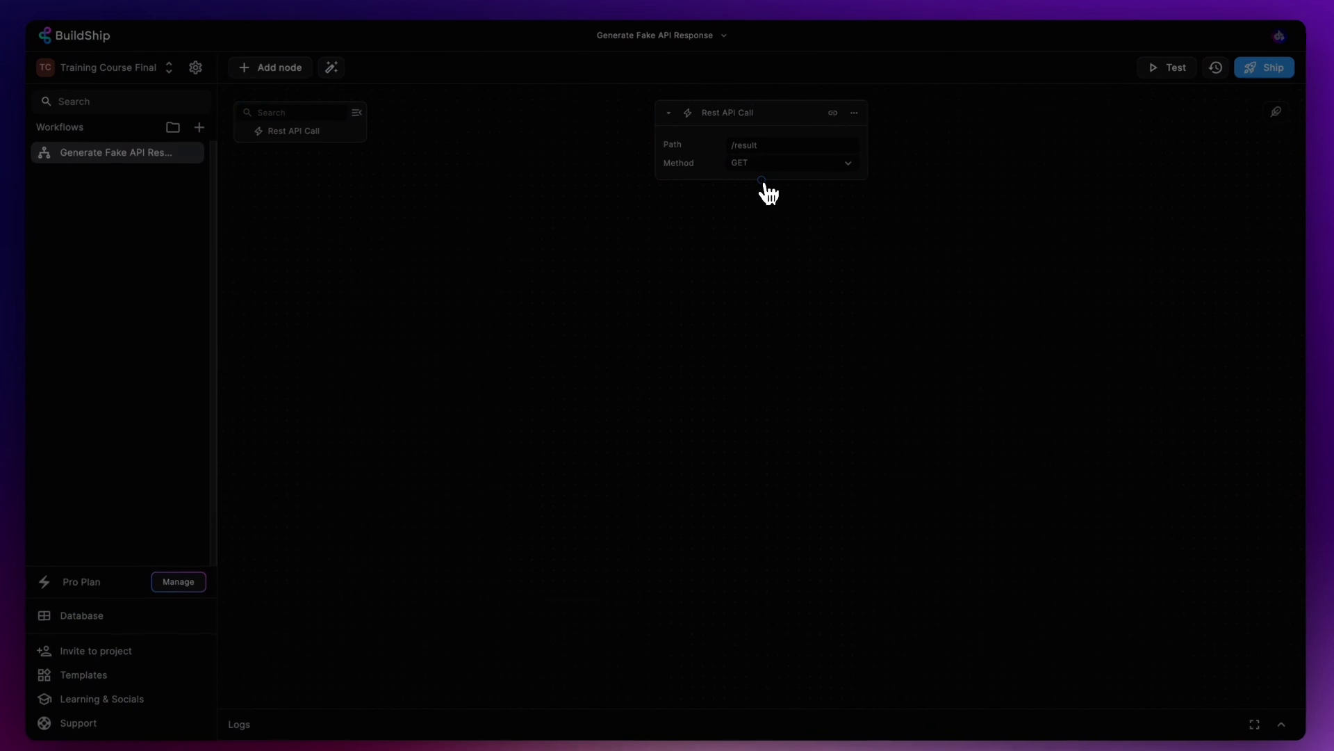
click(763, 181)
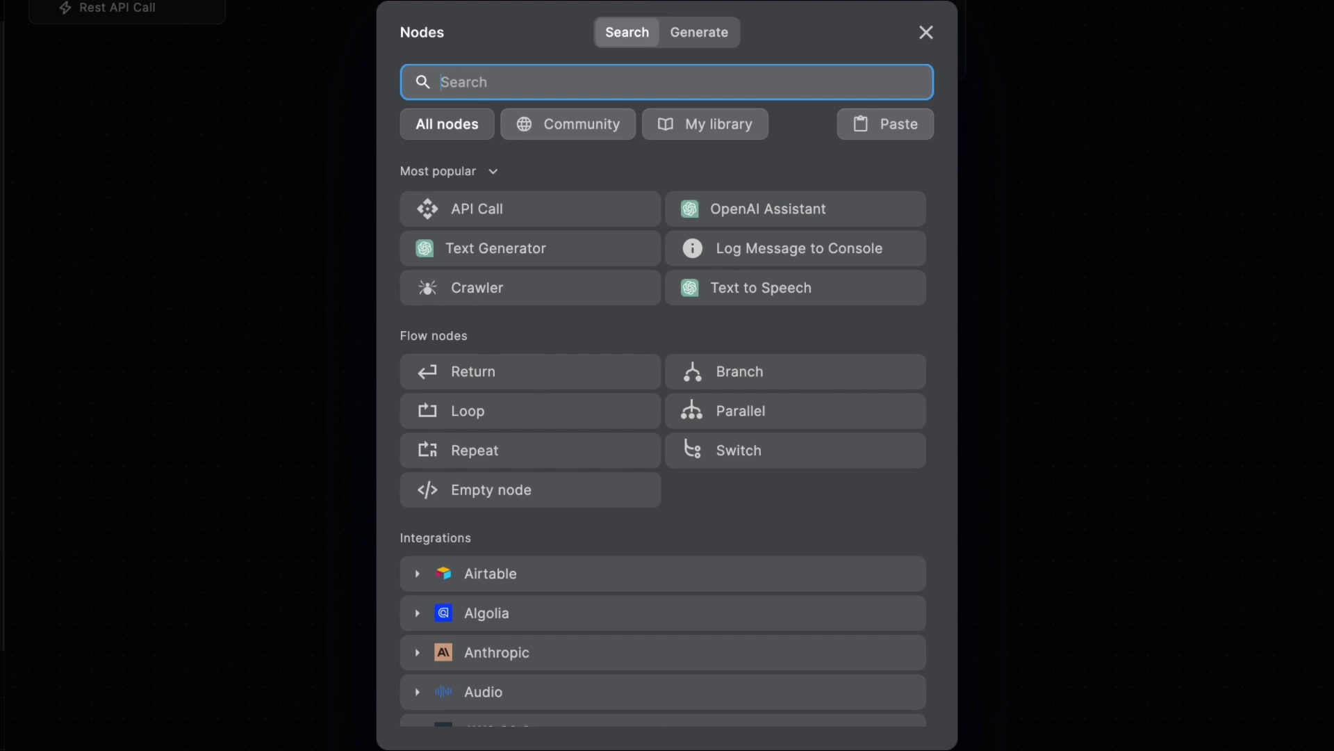
- Describe the AI node: given a csv text, convert to a JSON object, return the JSON object
click(699, 34)
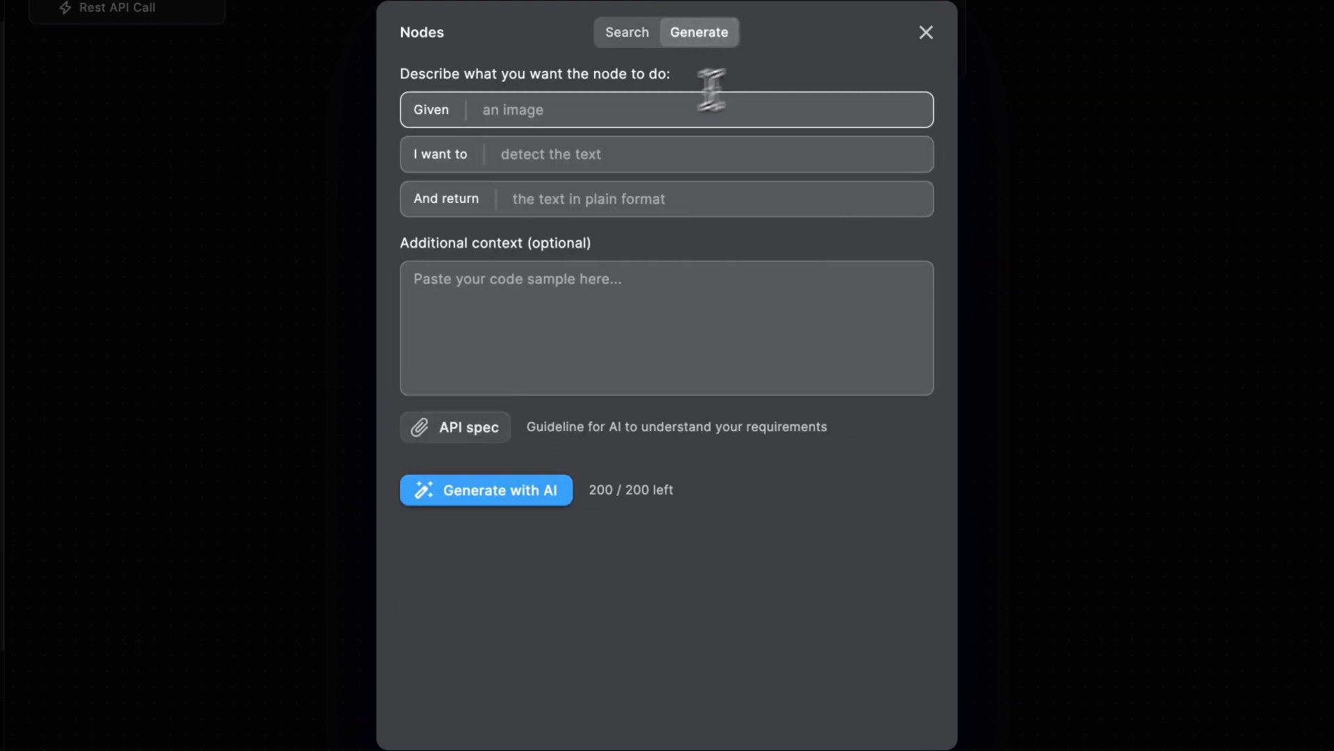
click(560, 110)
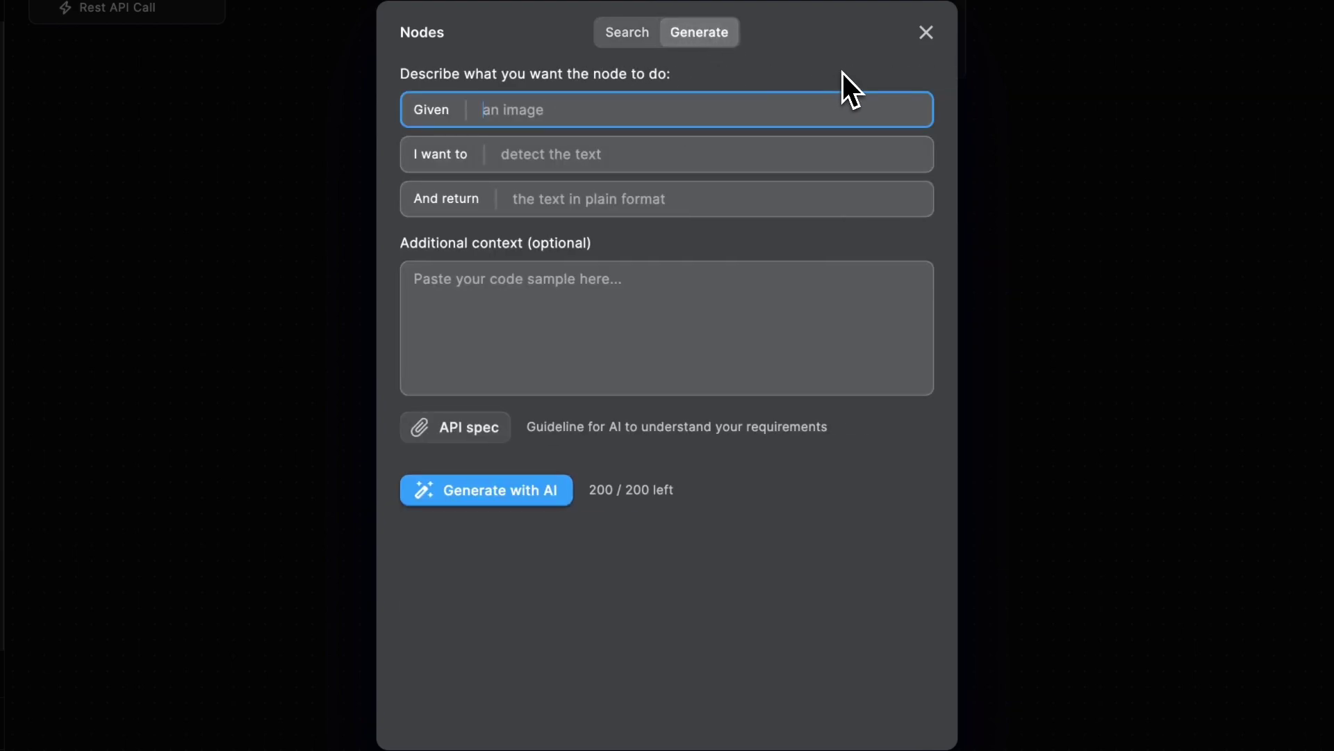
text(a csv text)
key(Tab)
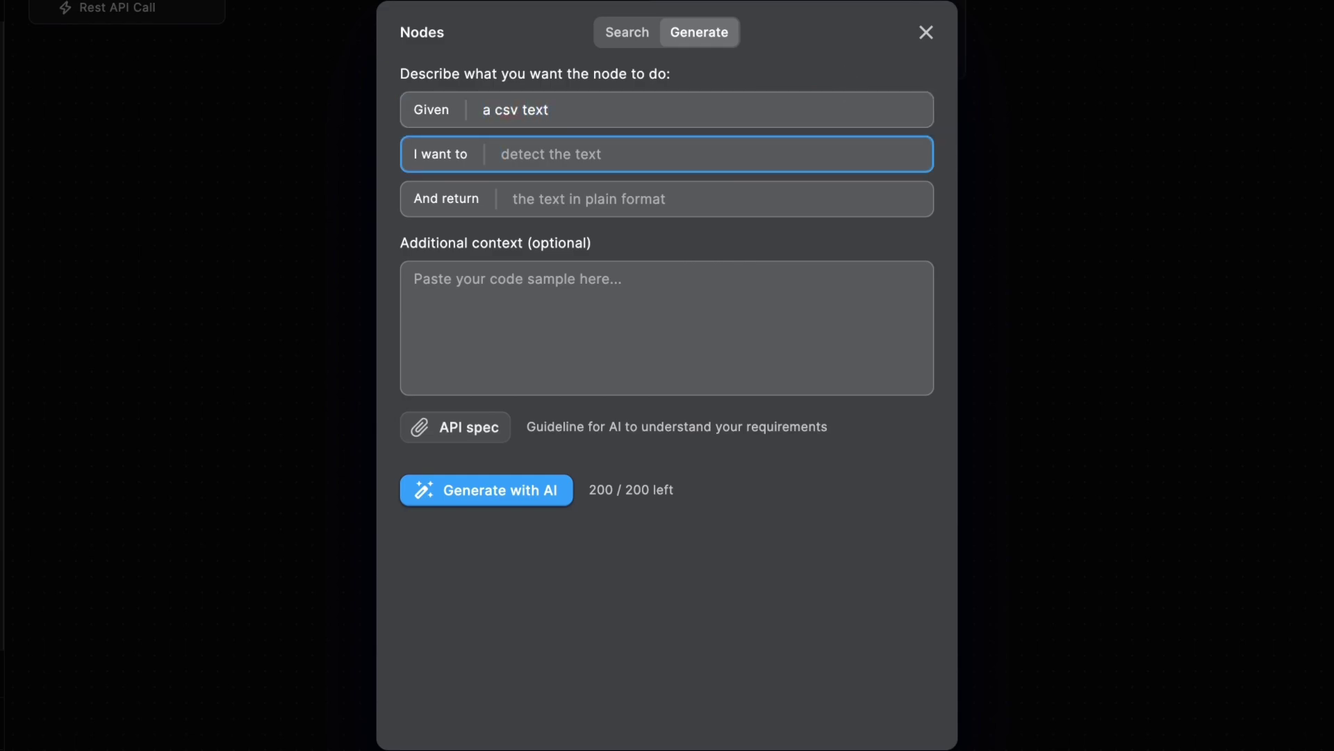
text(convert to a JSON object)
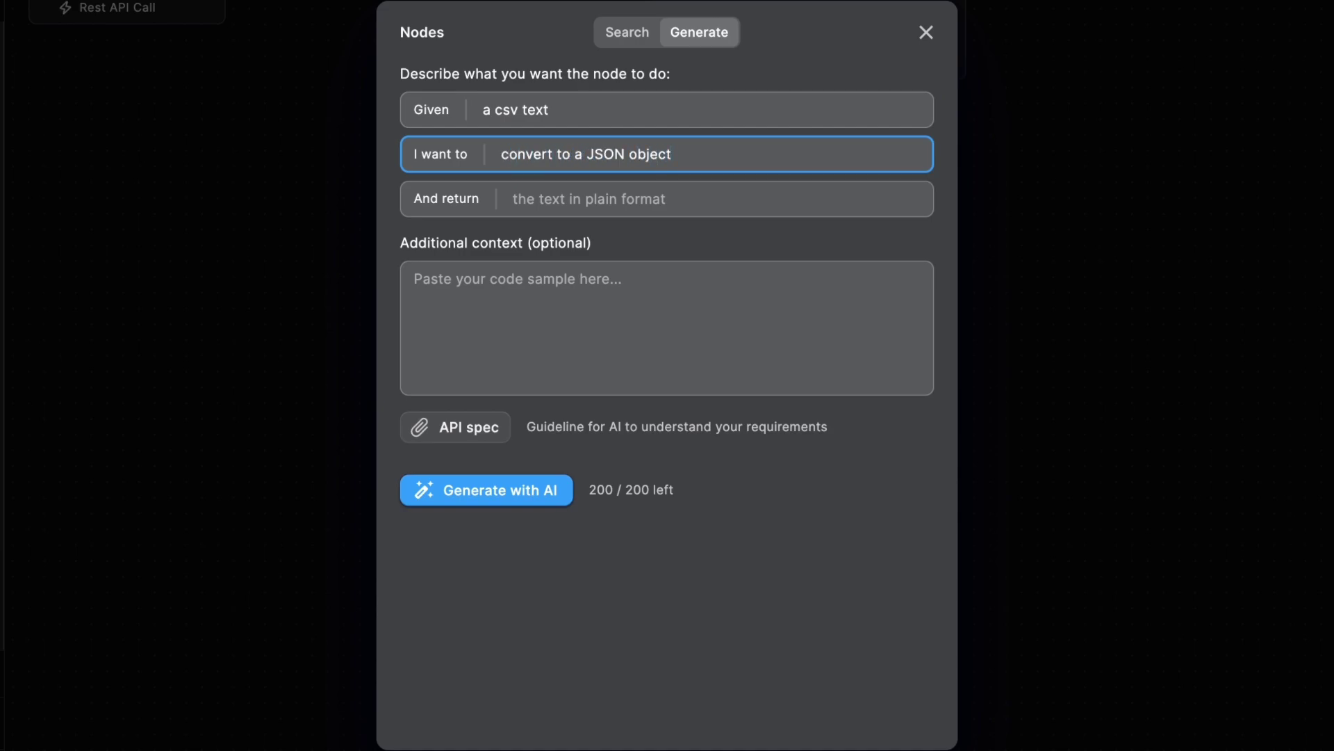
click(513, 199)
text(the JSO)
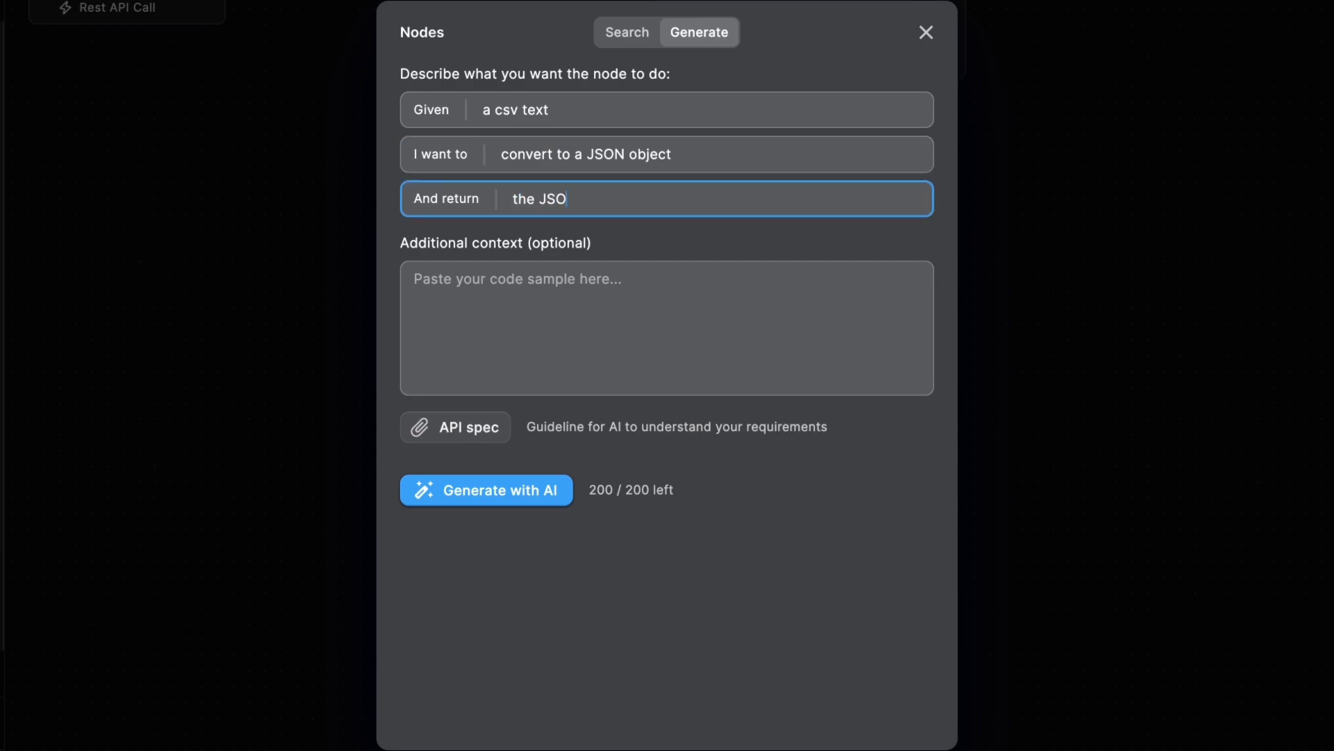
text(N object)
click(539, 264)
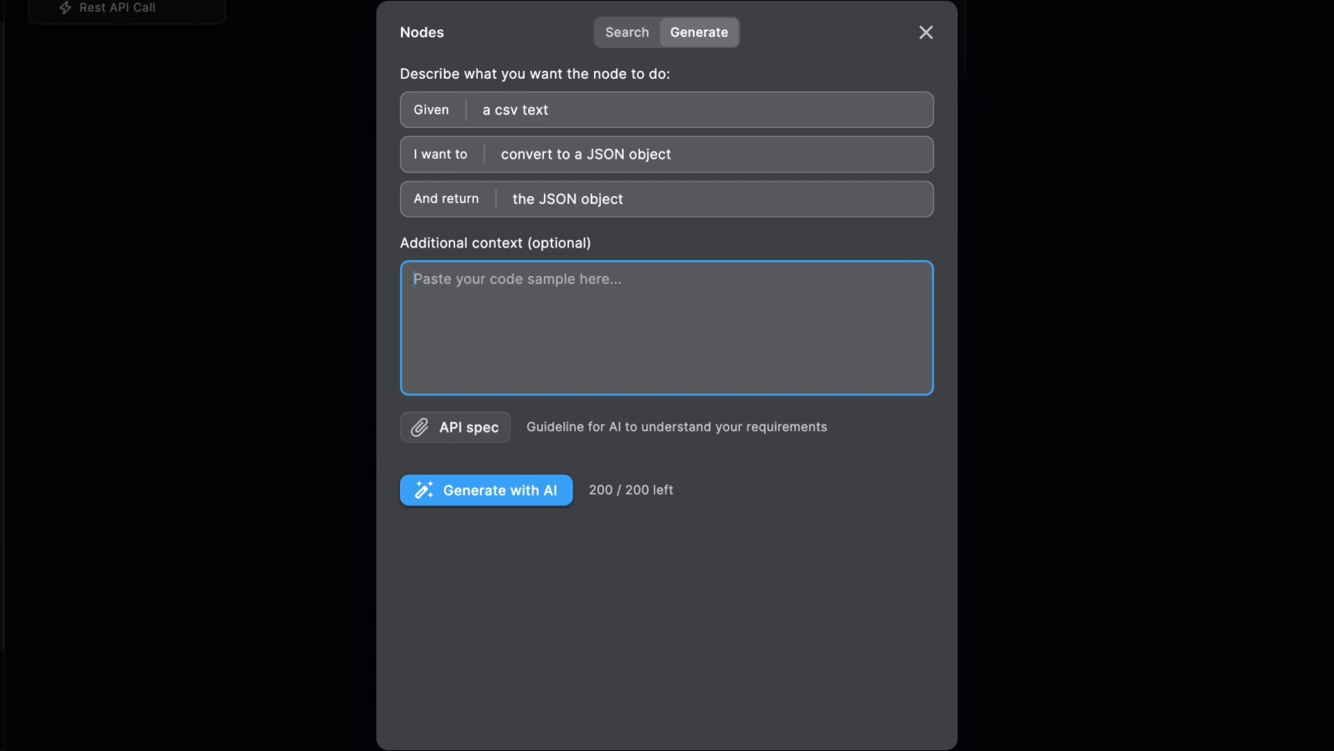
- Add context requiring correct integer handling, then generate the CSV-to-JSON node with AI
text(Make)
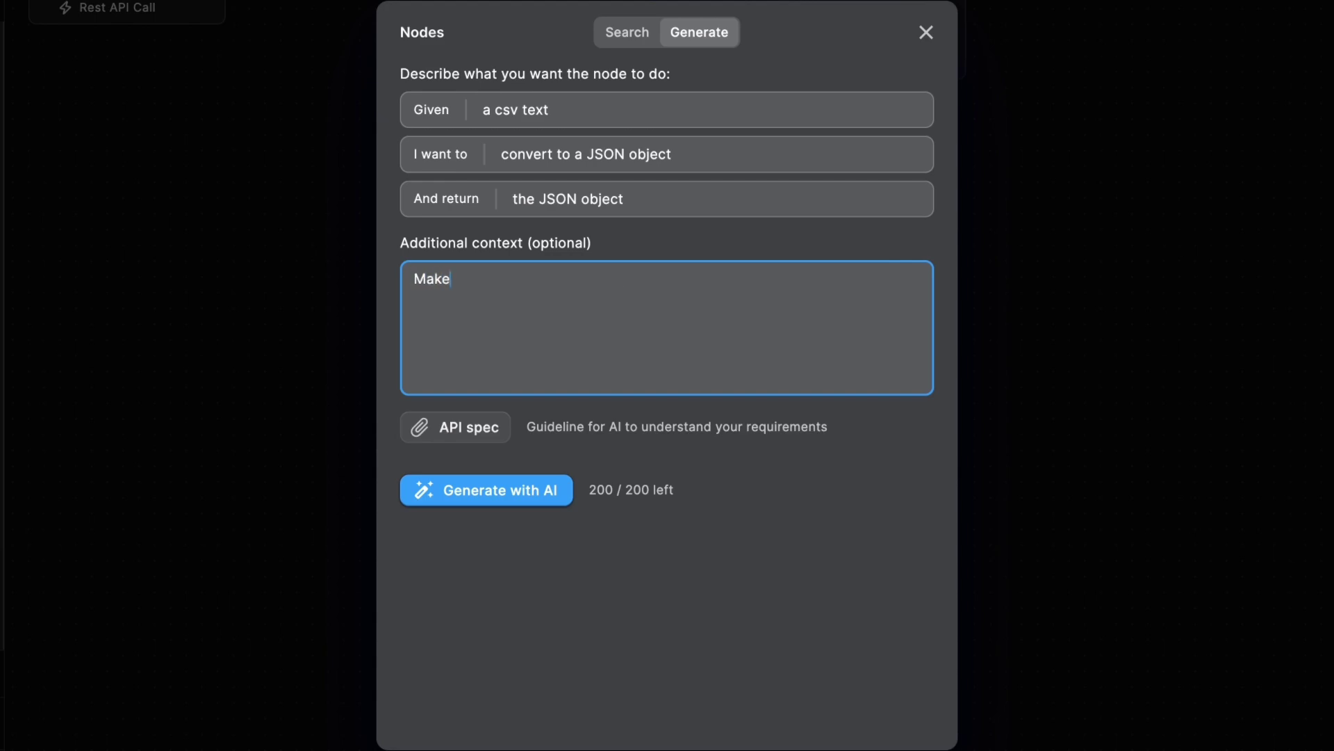
text( sure the is correct handling of intege)
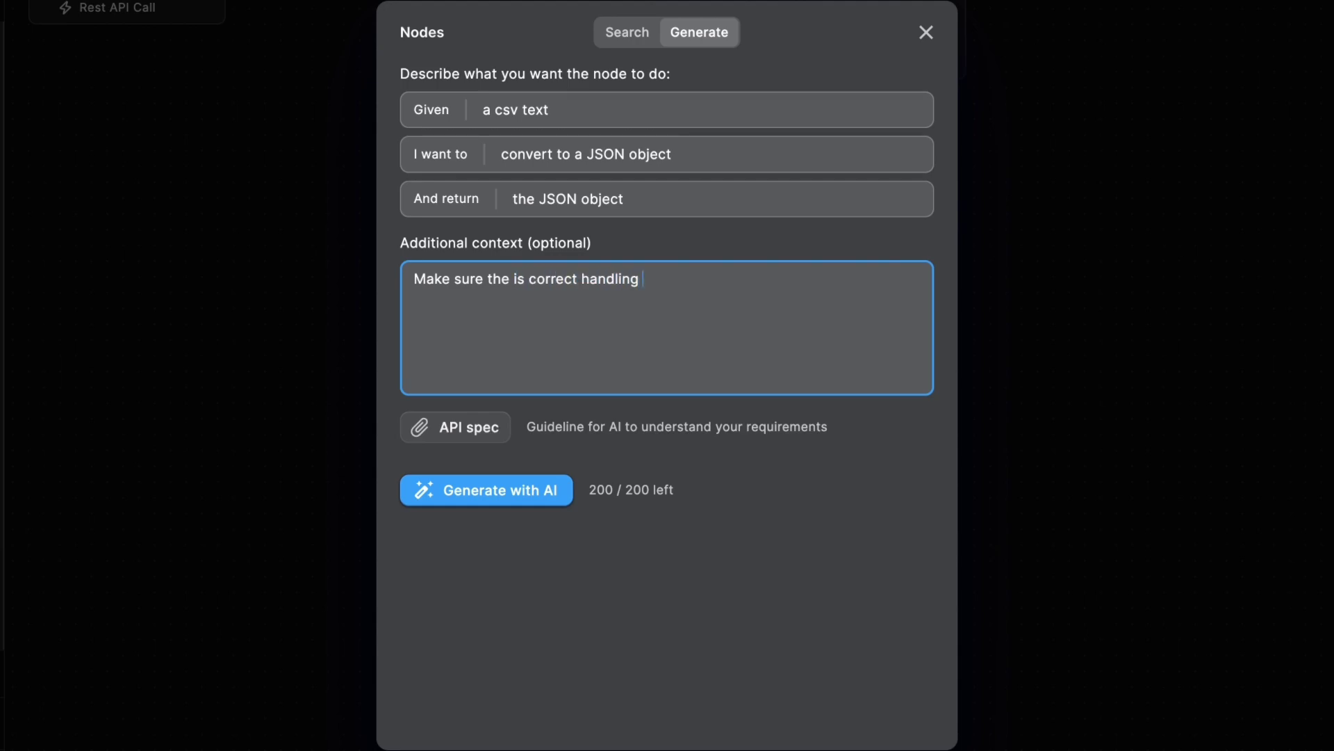
text(rs in the JSON object)
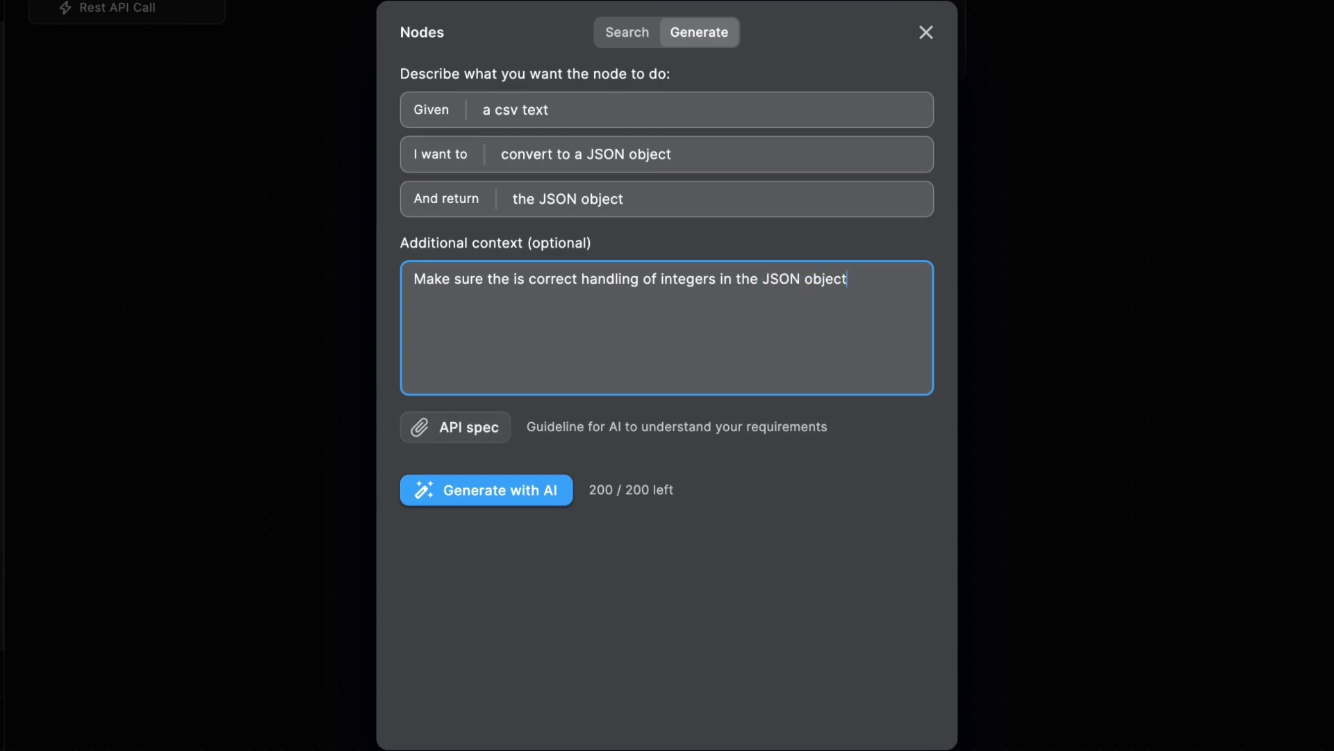
click(488, 497)
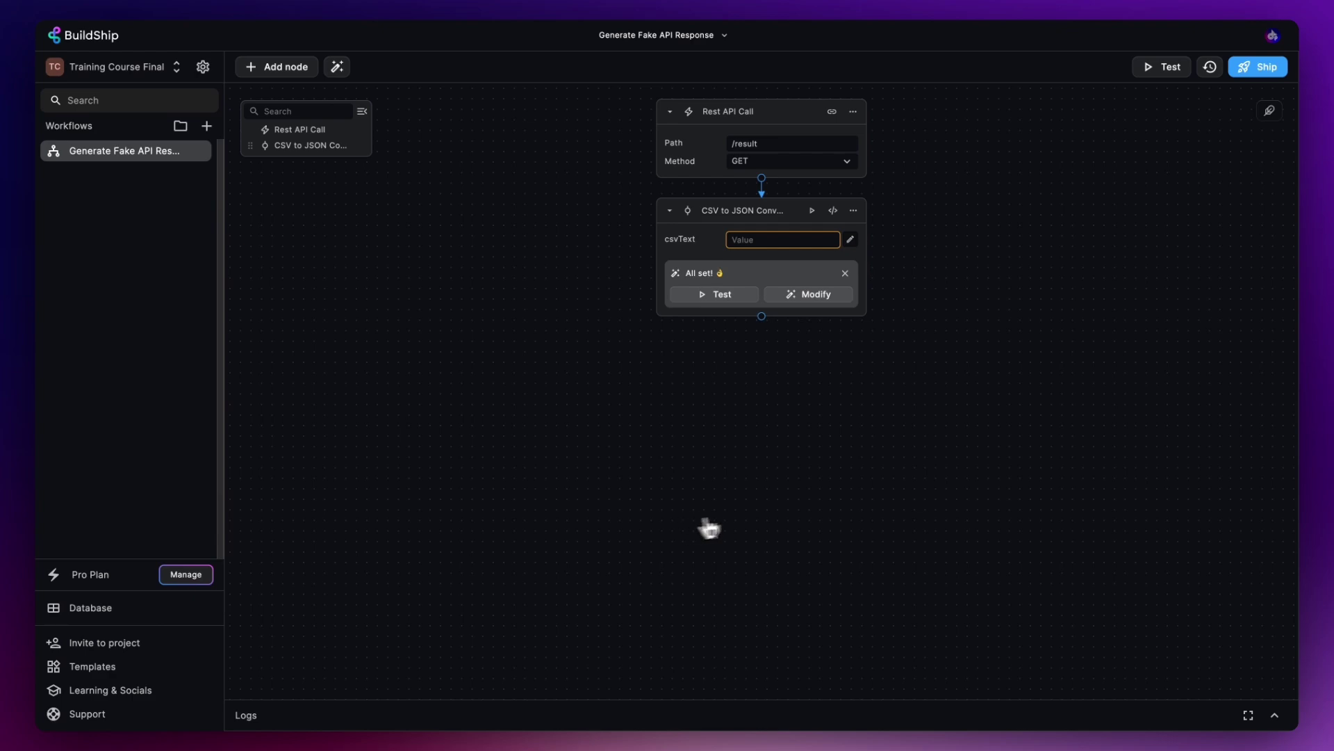
- Add a Return node after the converter whose value is the CSV to JSON Converter output
click(763, 321)
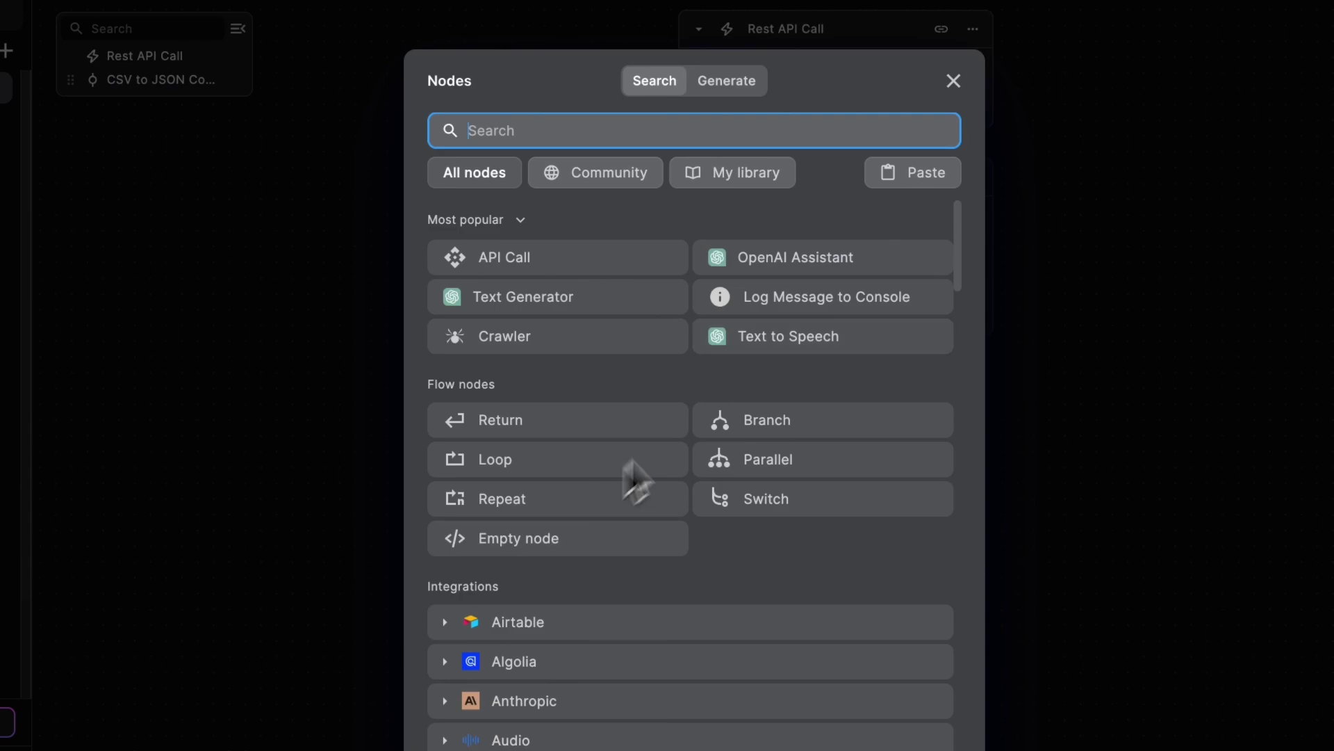
click(520, 425)
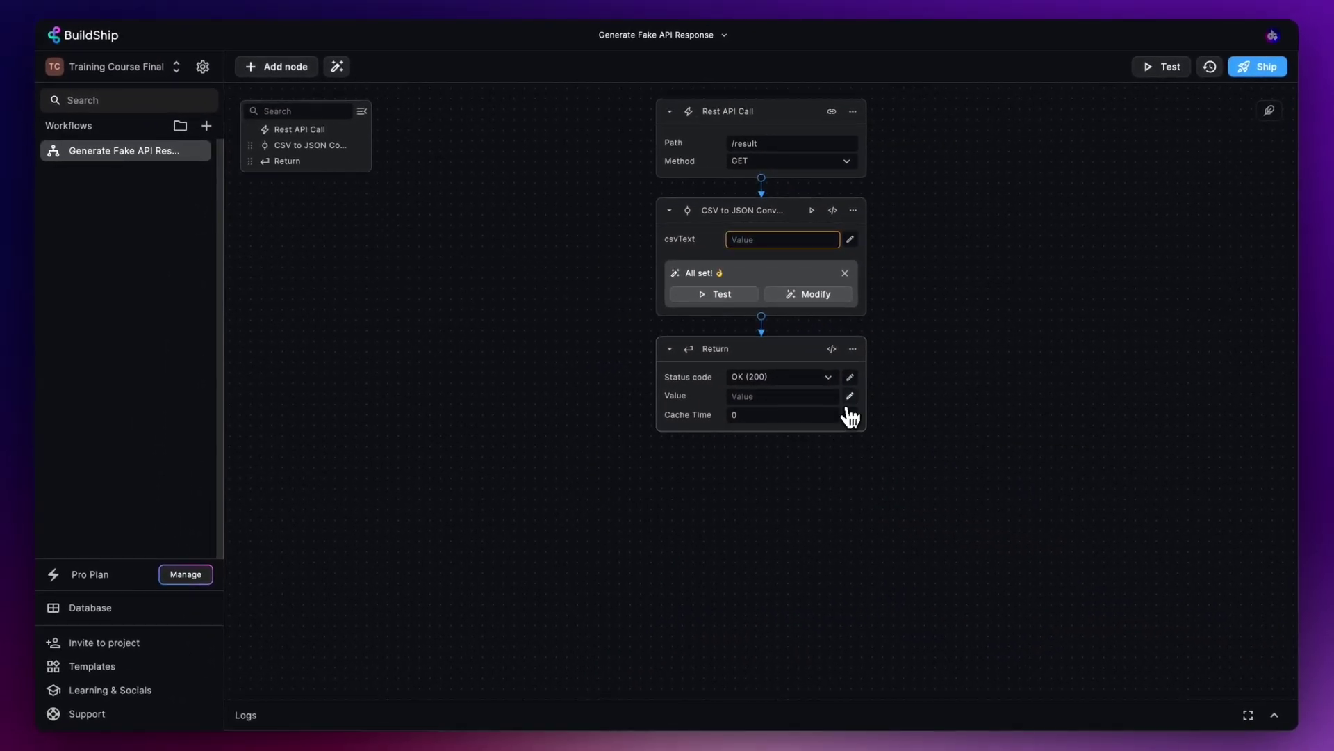
click(851, 398)
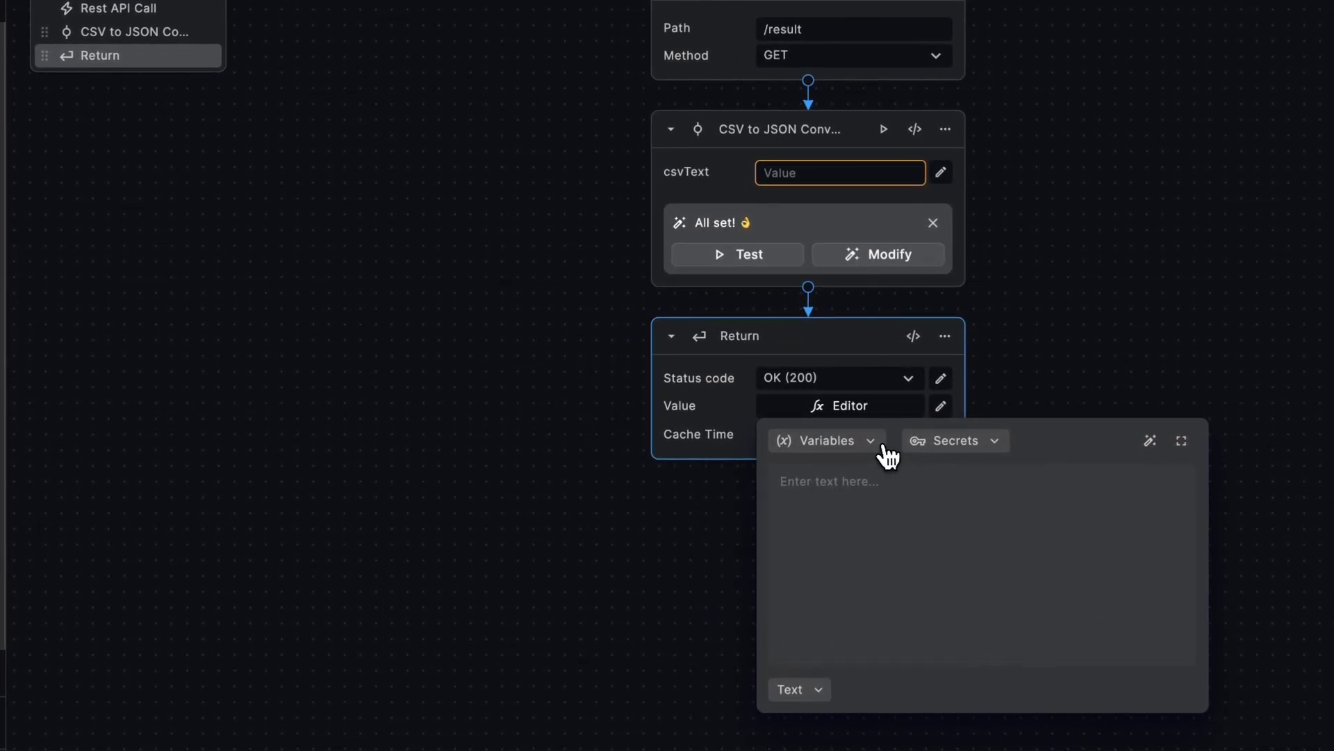
click(809, 419)
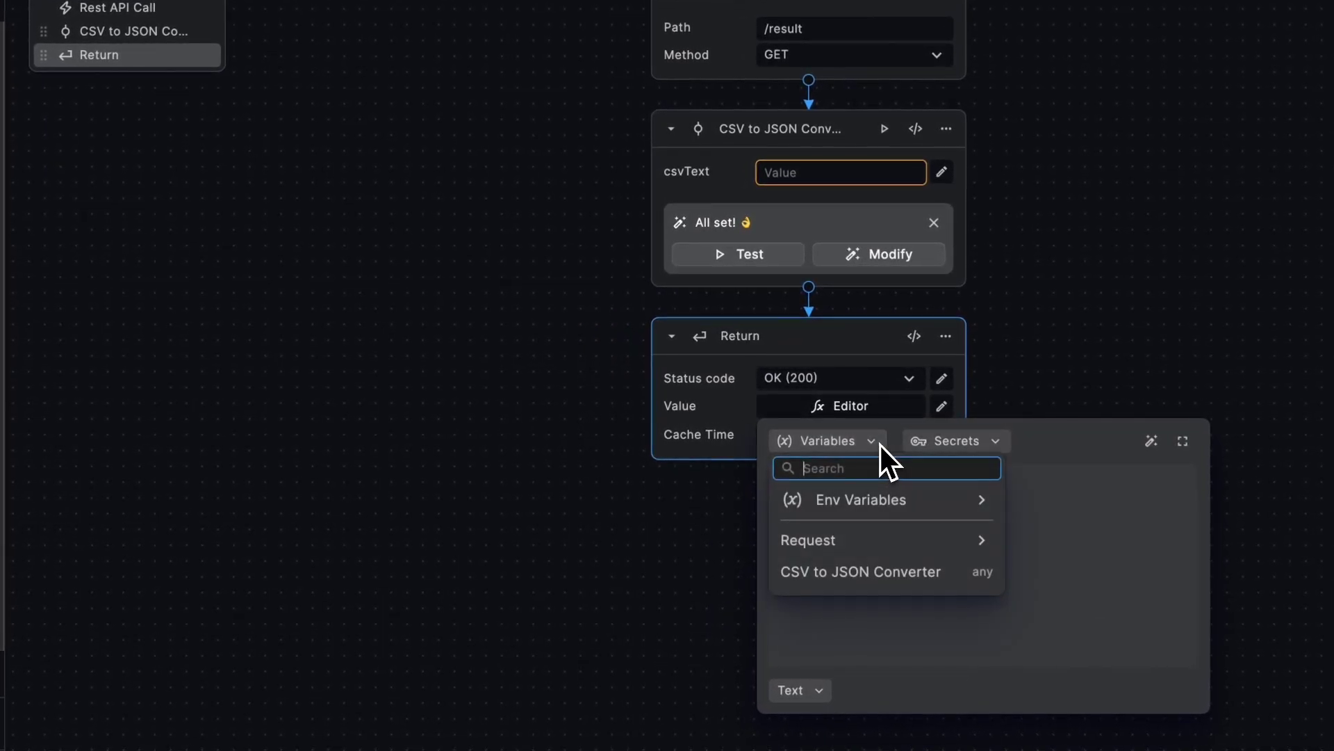
click(839, 572)
click(1062, 357)
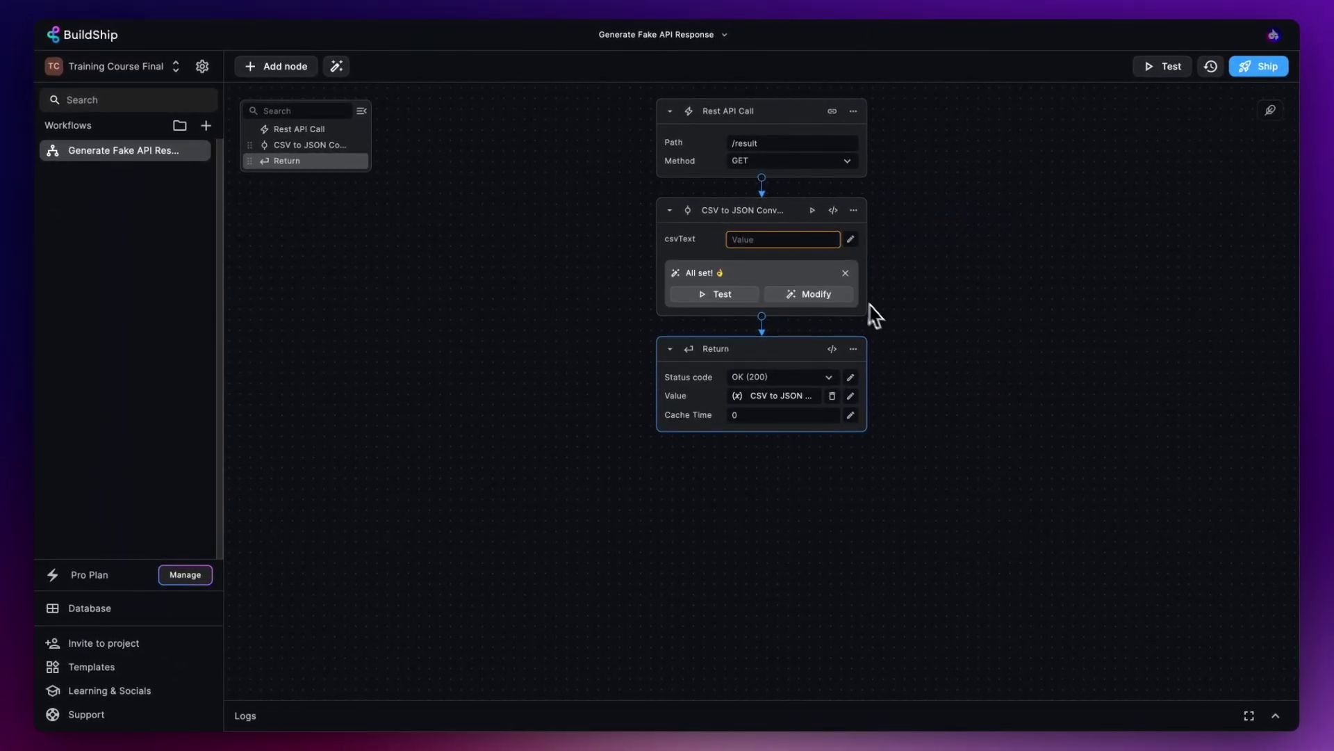
- Paste sample CSV rows with id, name, age and profile_url columns into csvText
click(851, 240)
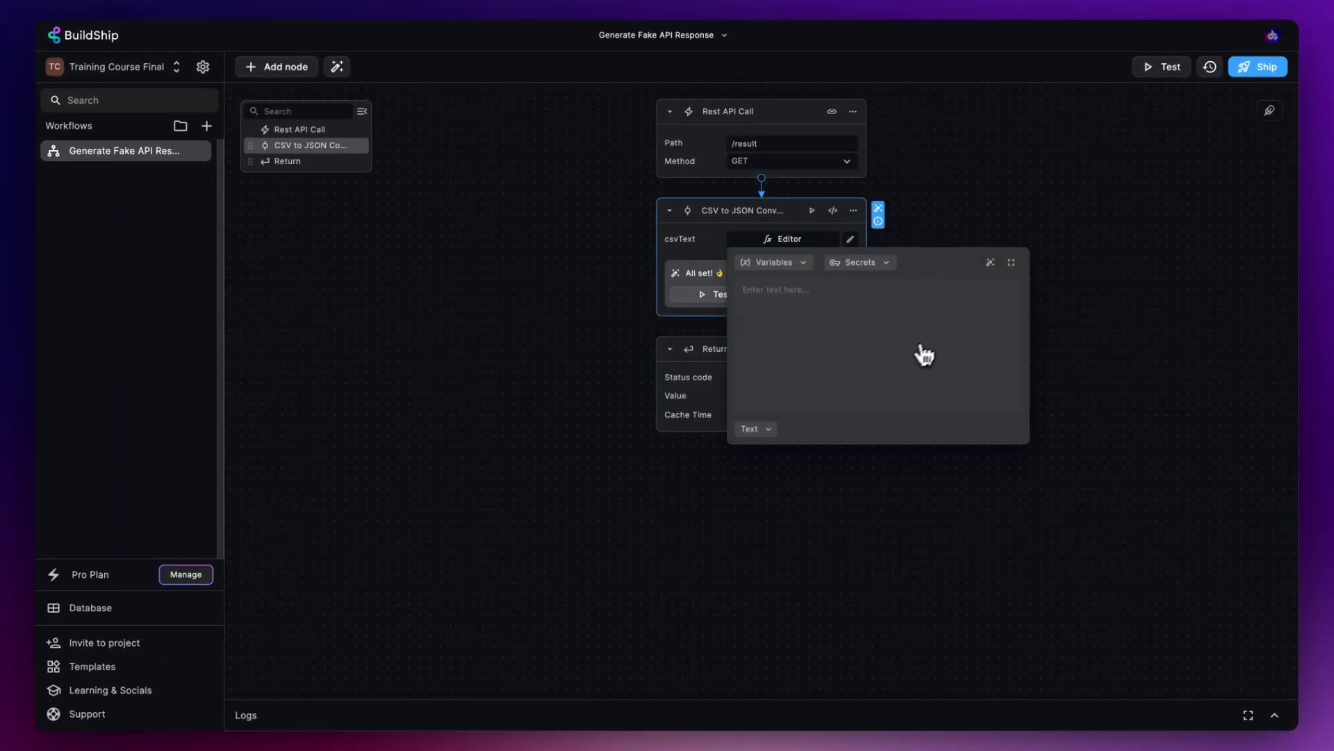
key(ctrl+v)
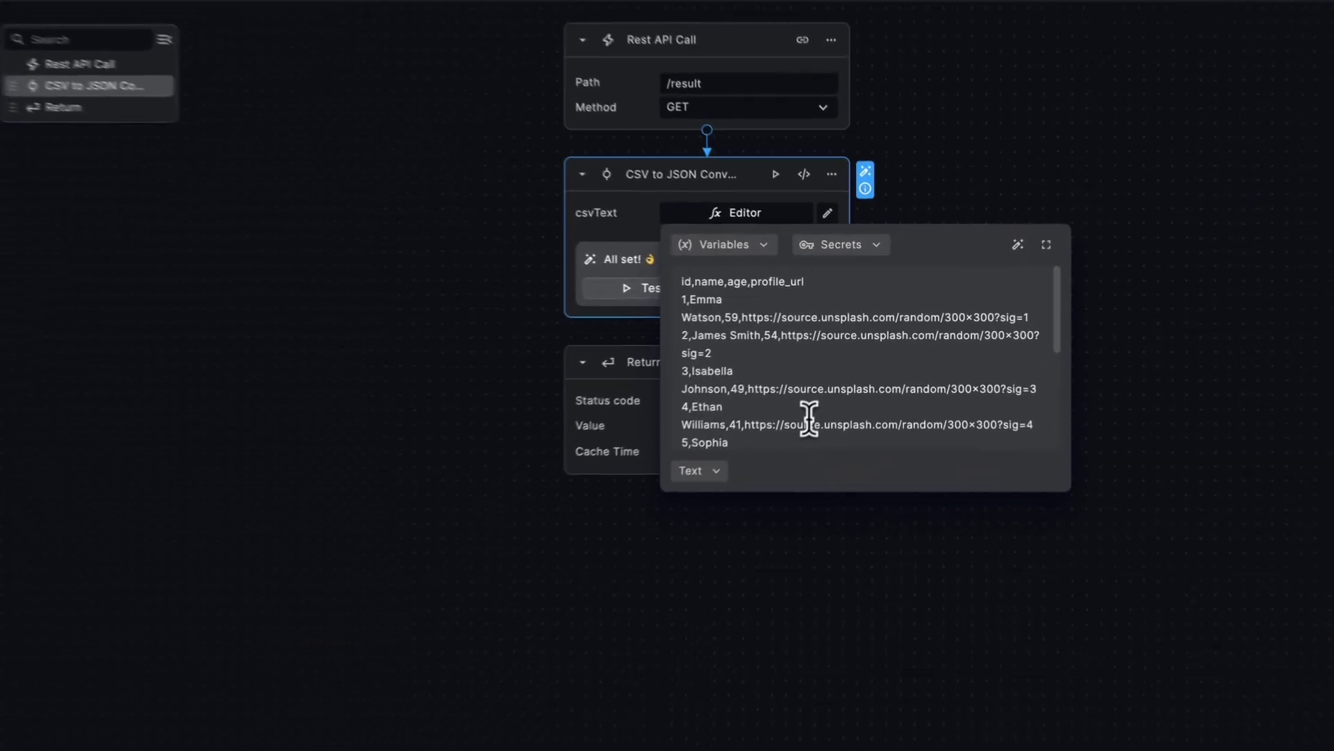
mouse_move(666, 278)
mouse_down()
mouse_move(789, 282)
mouse_move(649, 285)
mouse_up()
click(814, 290)
click(804, 283)
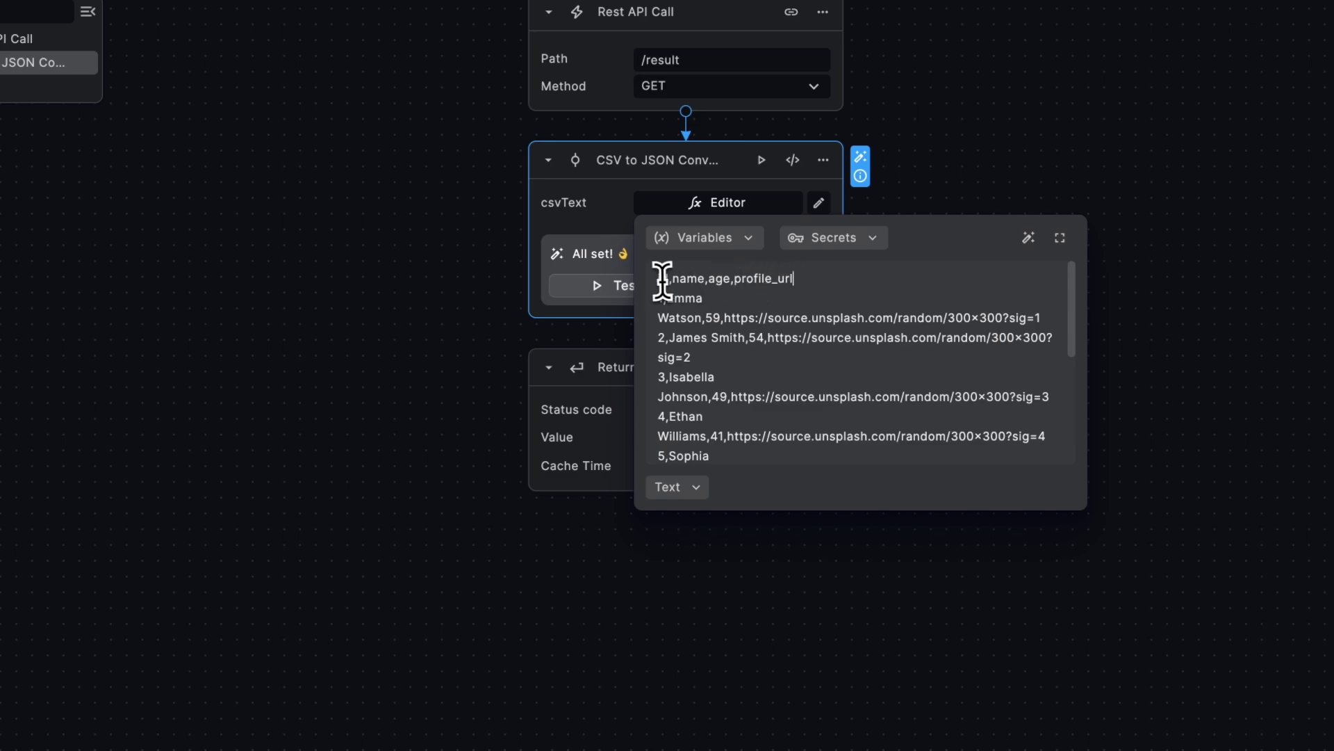
click(822, 282)
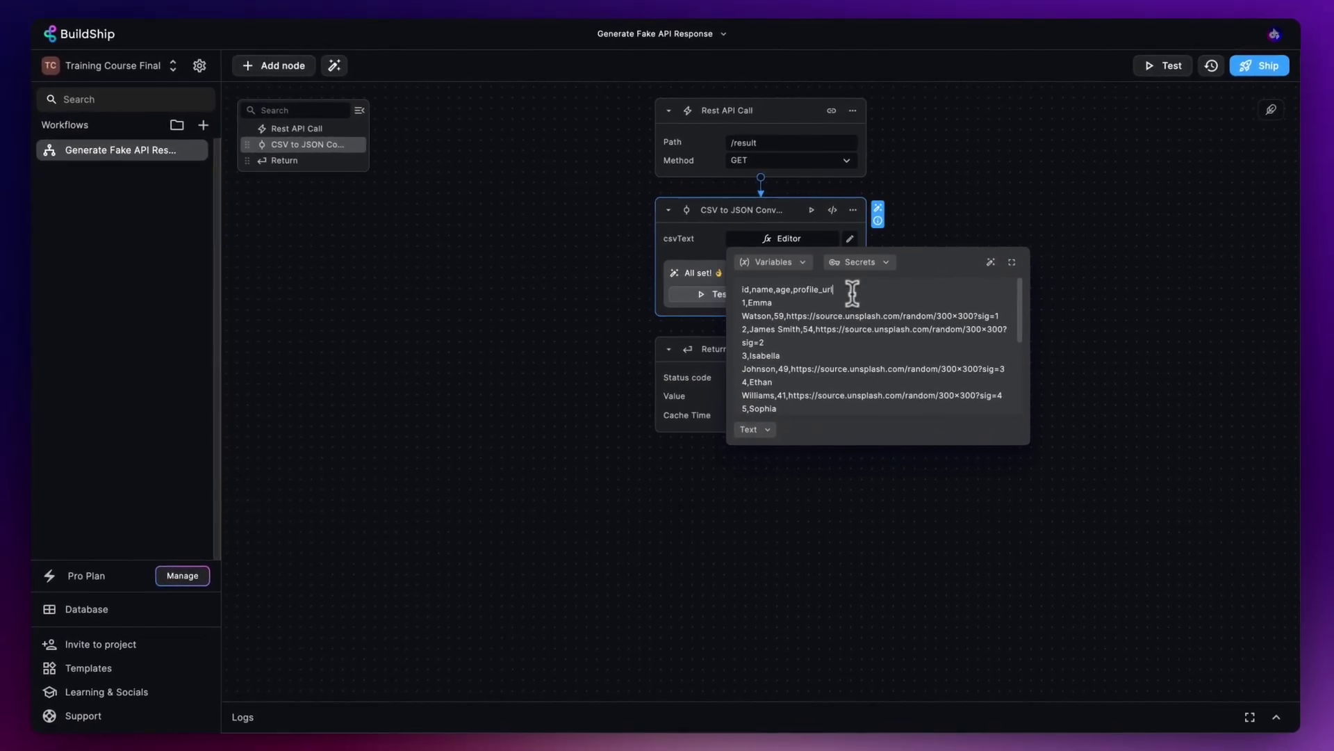
click(946, 222)
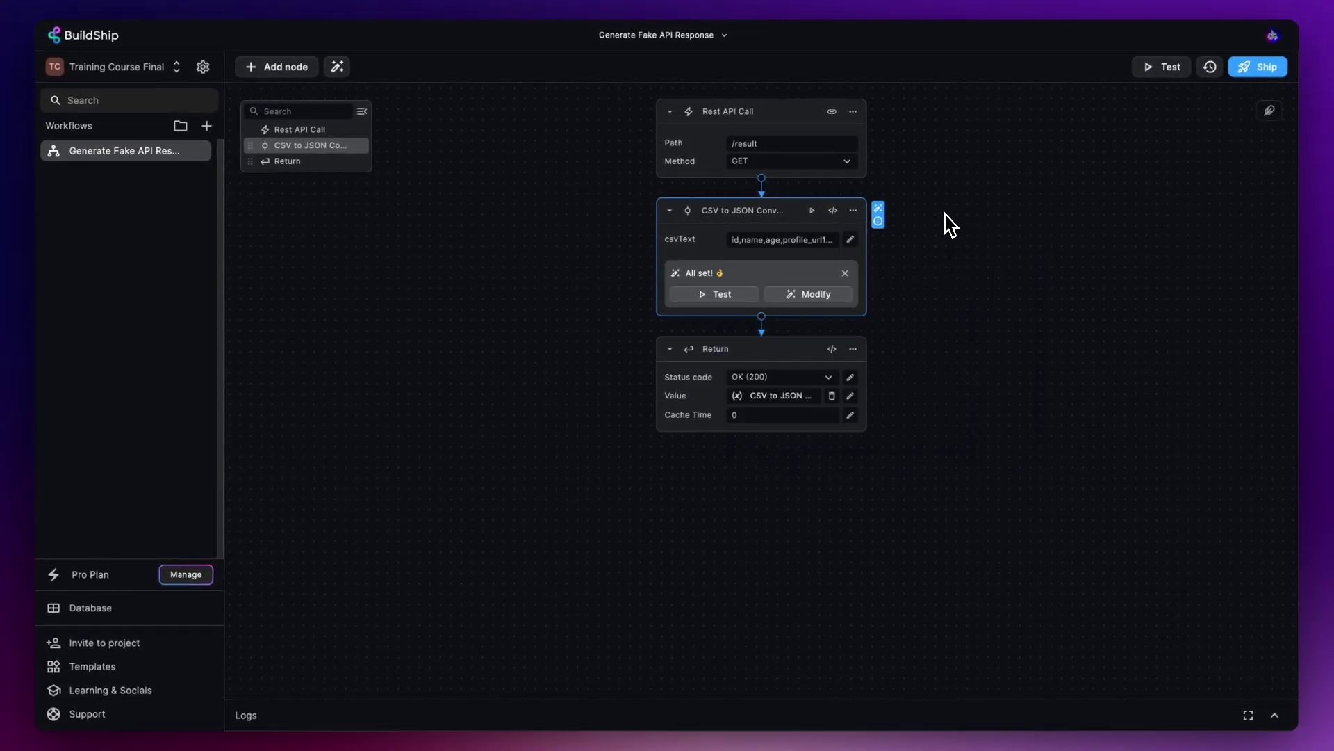
- Test the workflow and review the OK (200) JSON array of 10 person records
click(1161, 74)
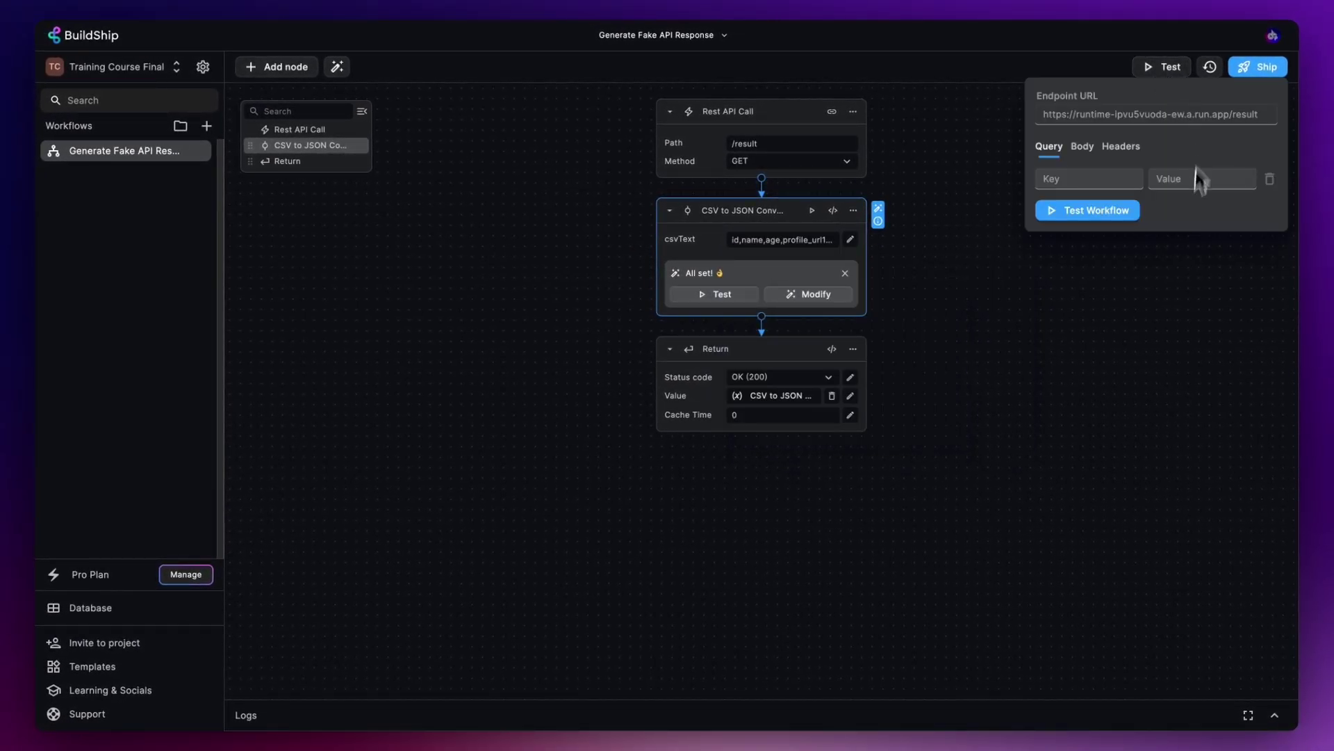
click(1109, 213)
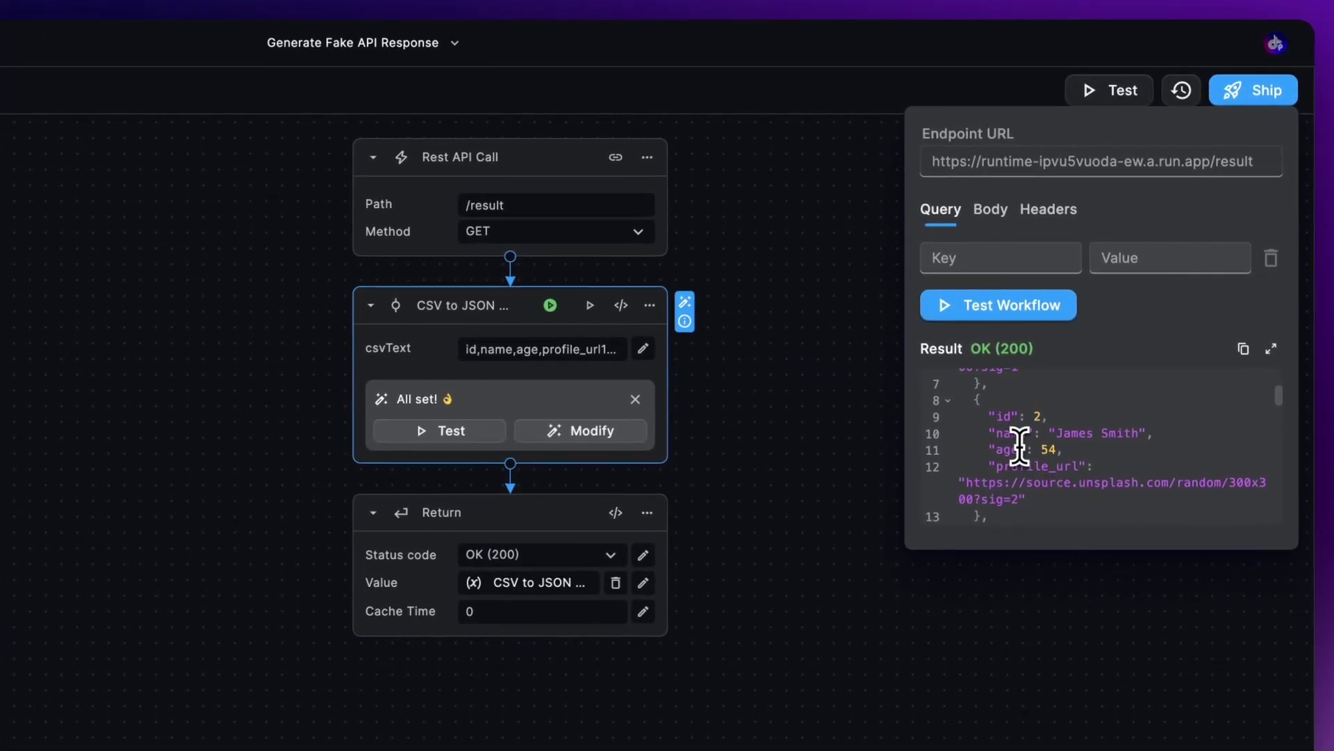
scroll(1087, 466, up, 3)
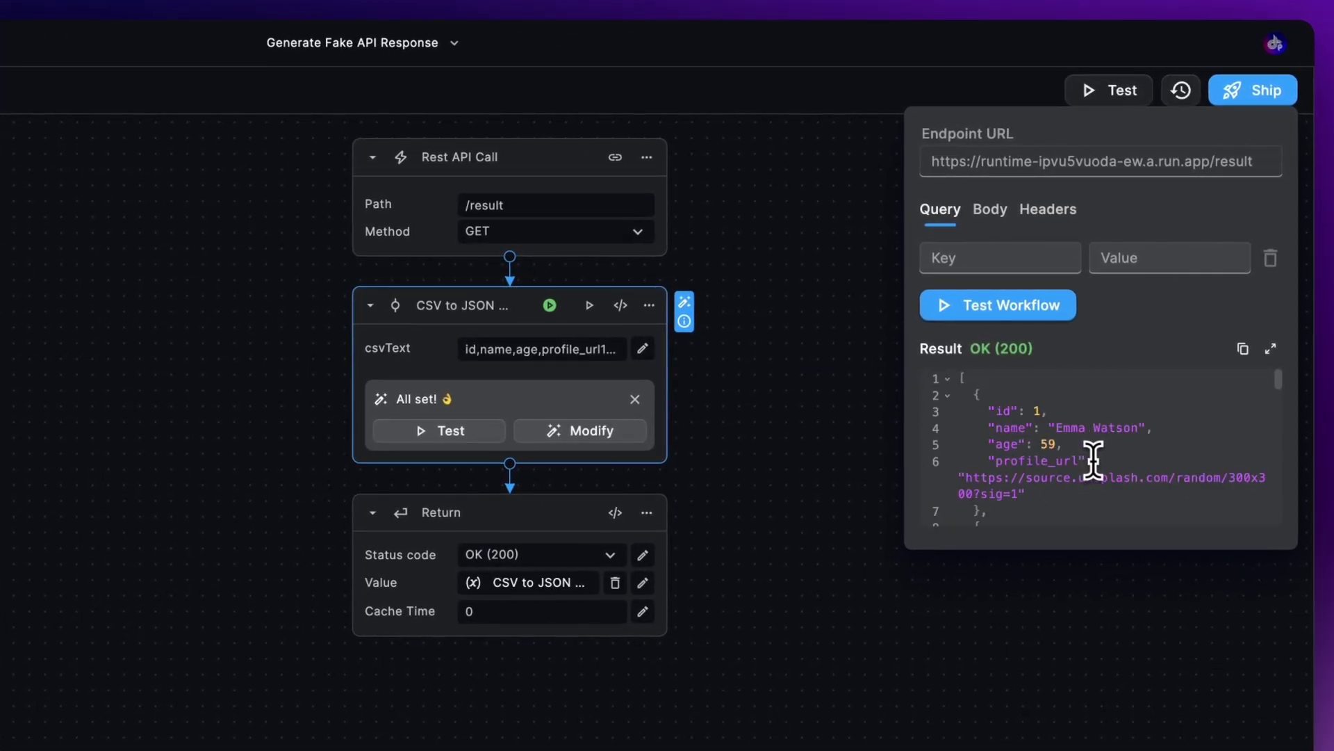
click(965, 381)
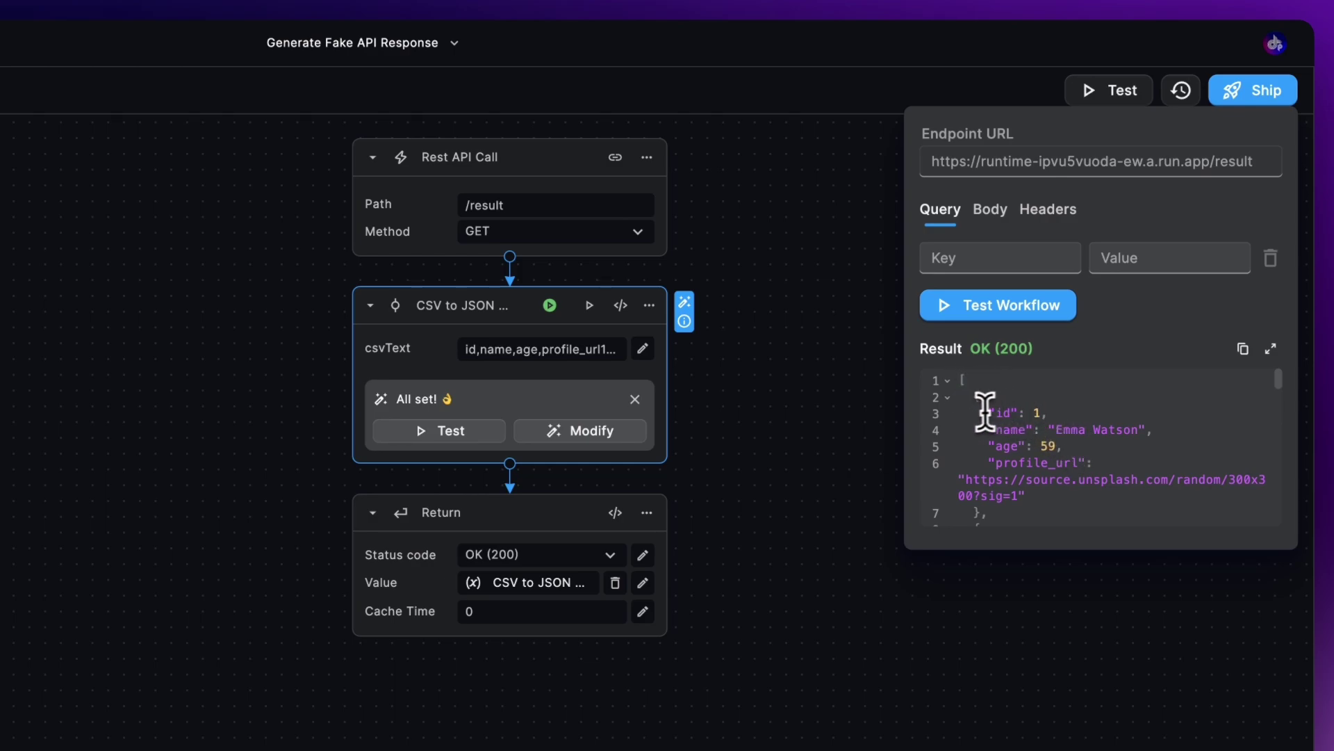
drag(971, 394, 982, 514)
click(982, 515)
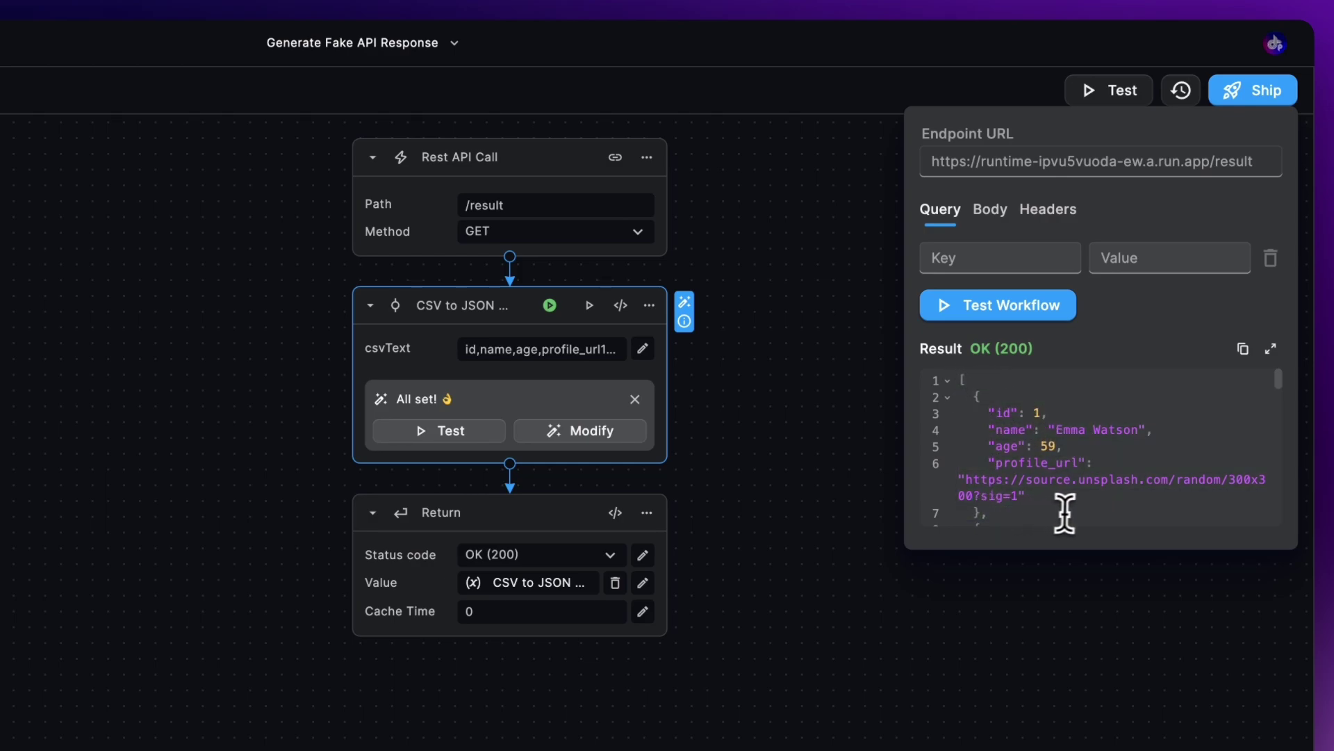
click(1039, 414)
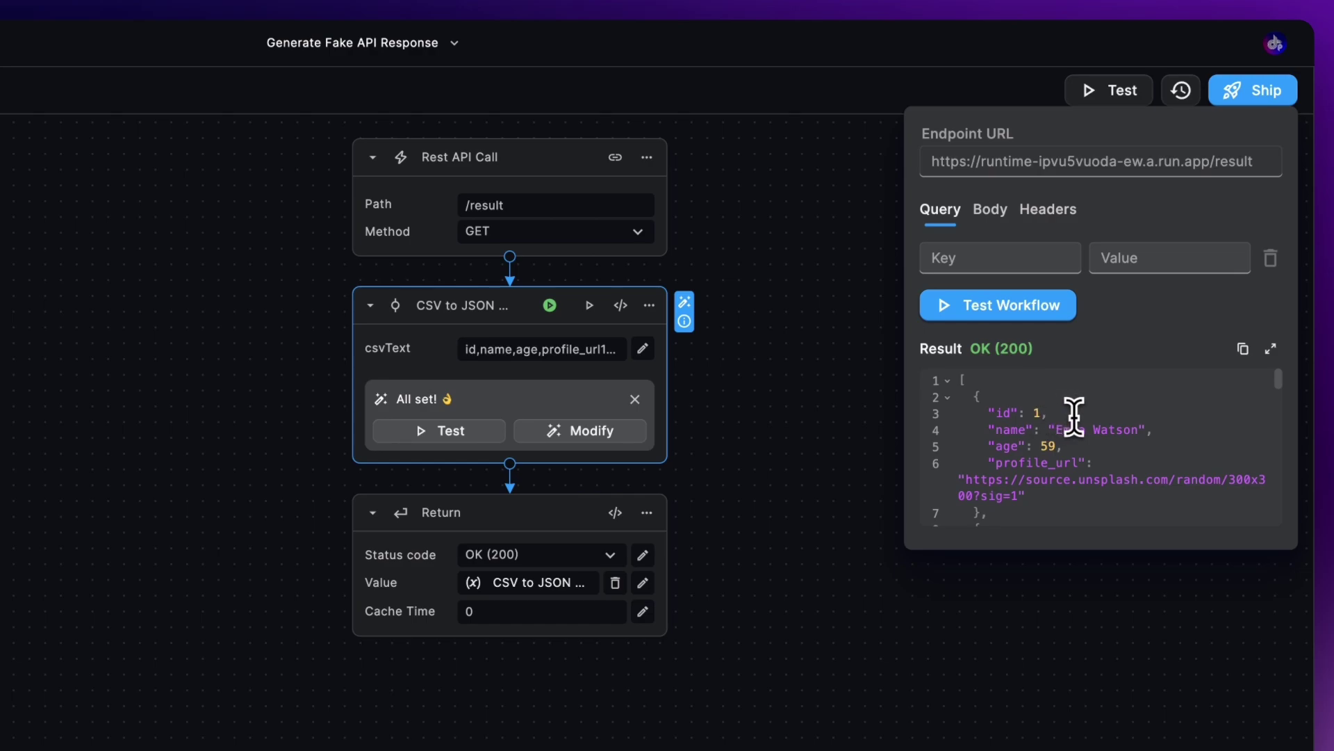
scroll(1082, 459, down, 5)
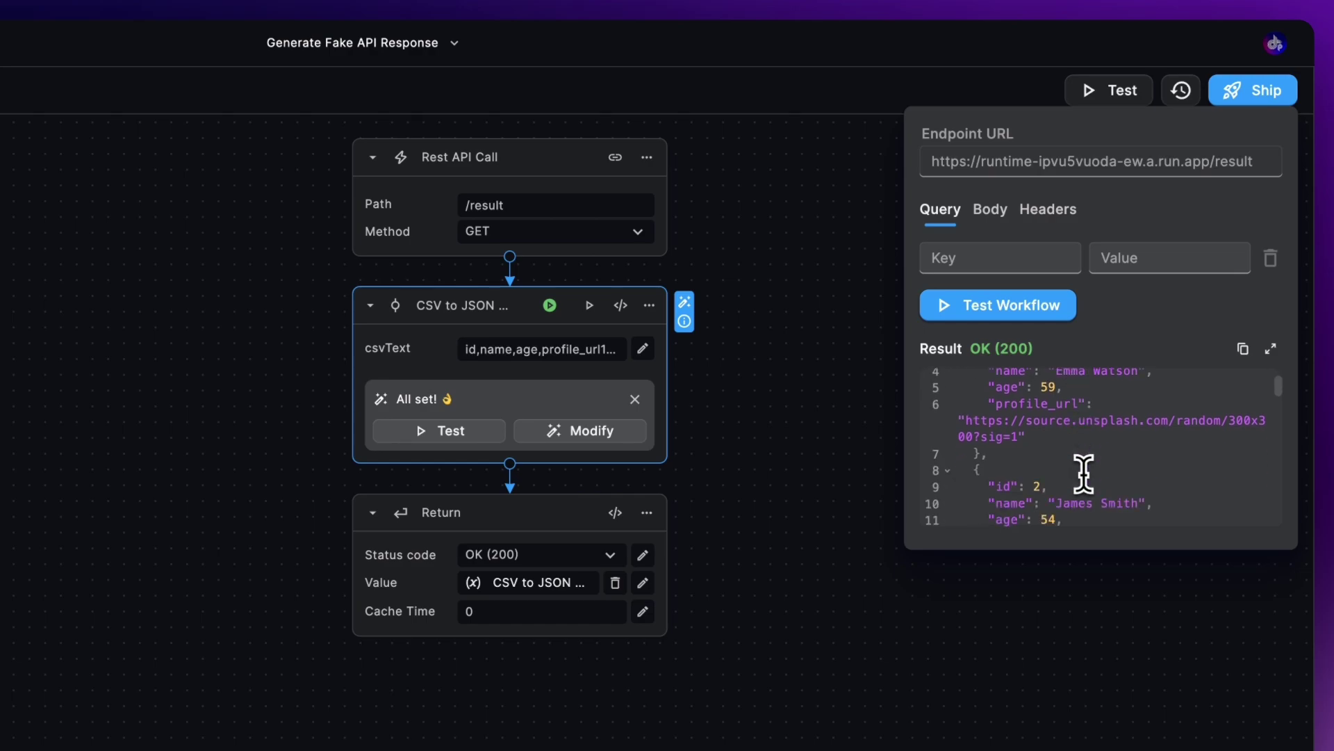
scroll(1085, 475, down, 10)
scroll(1084, 475, up, 10)
scroll(1084, 475, up, 5)
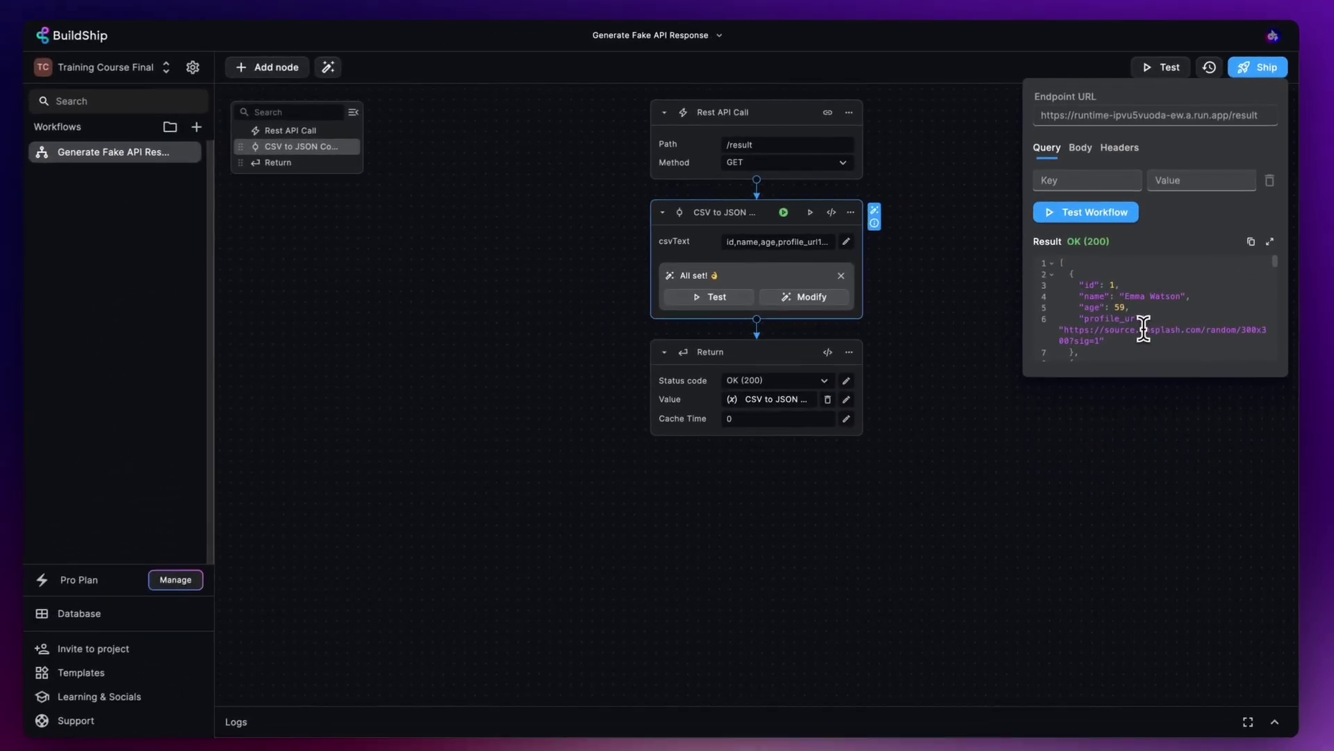
click(1008, 271)
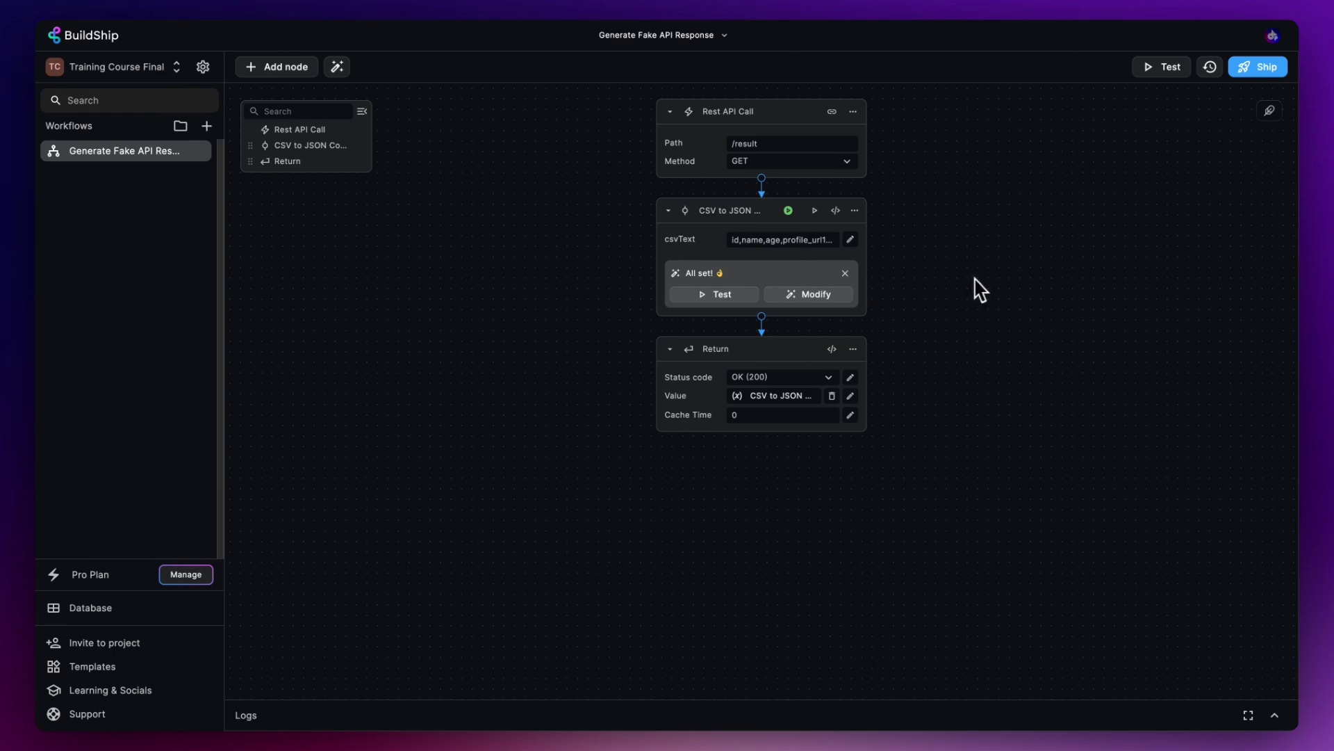
- Ship the BuildShip workflow and copy its endpoint URL
click(1247, 70)
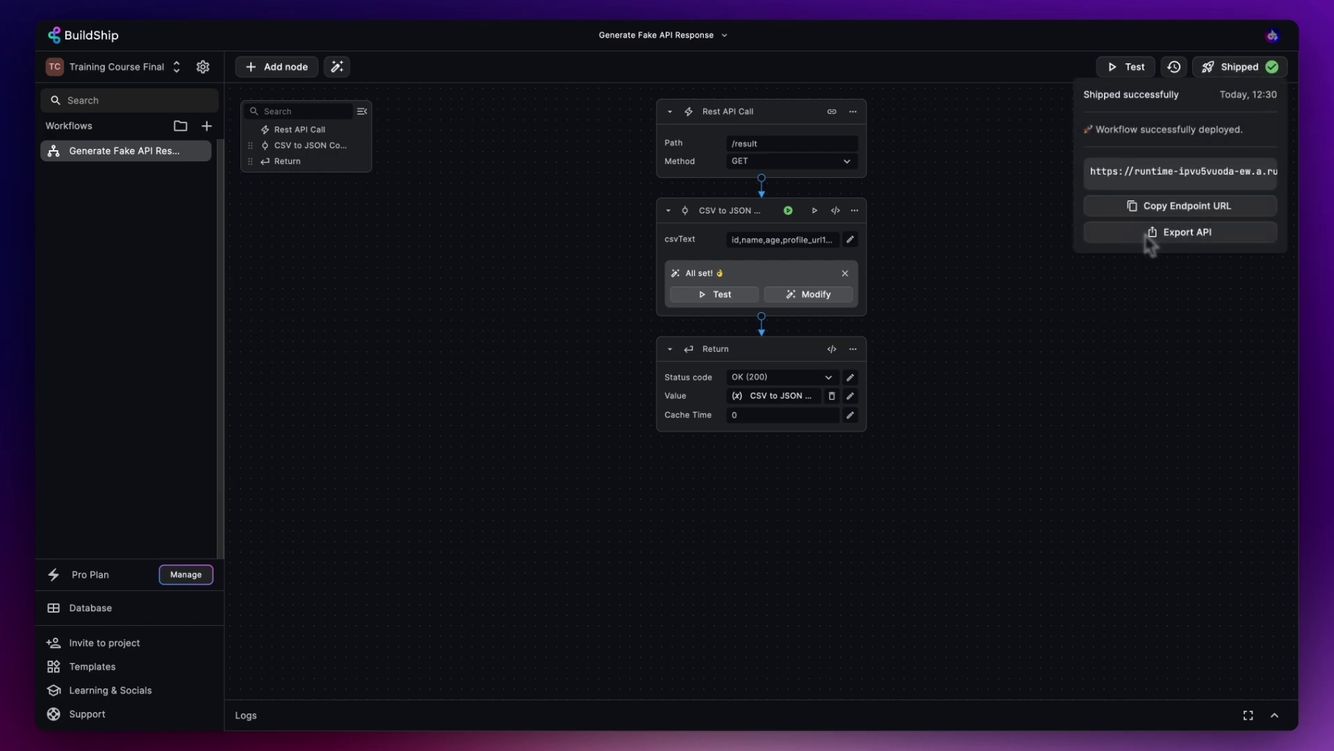
click(1201, 216)
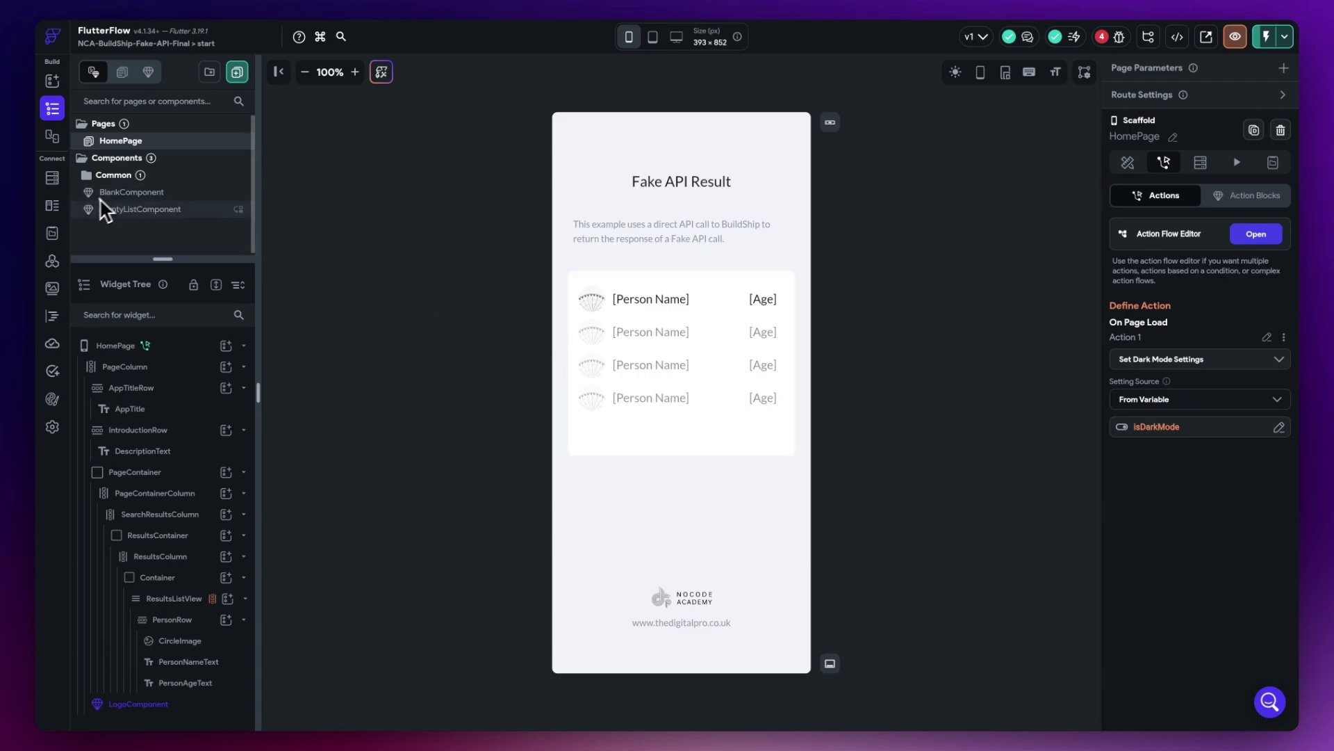
- Create a FlutterFlow data type named Person in the Data Schema
click(54, 206)
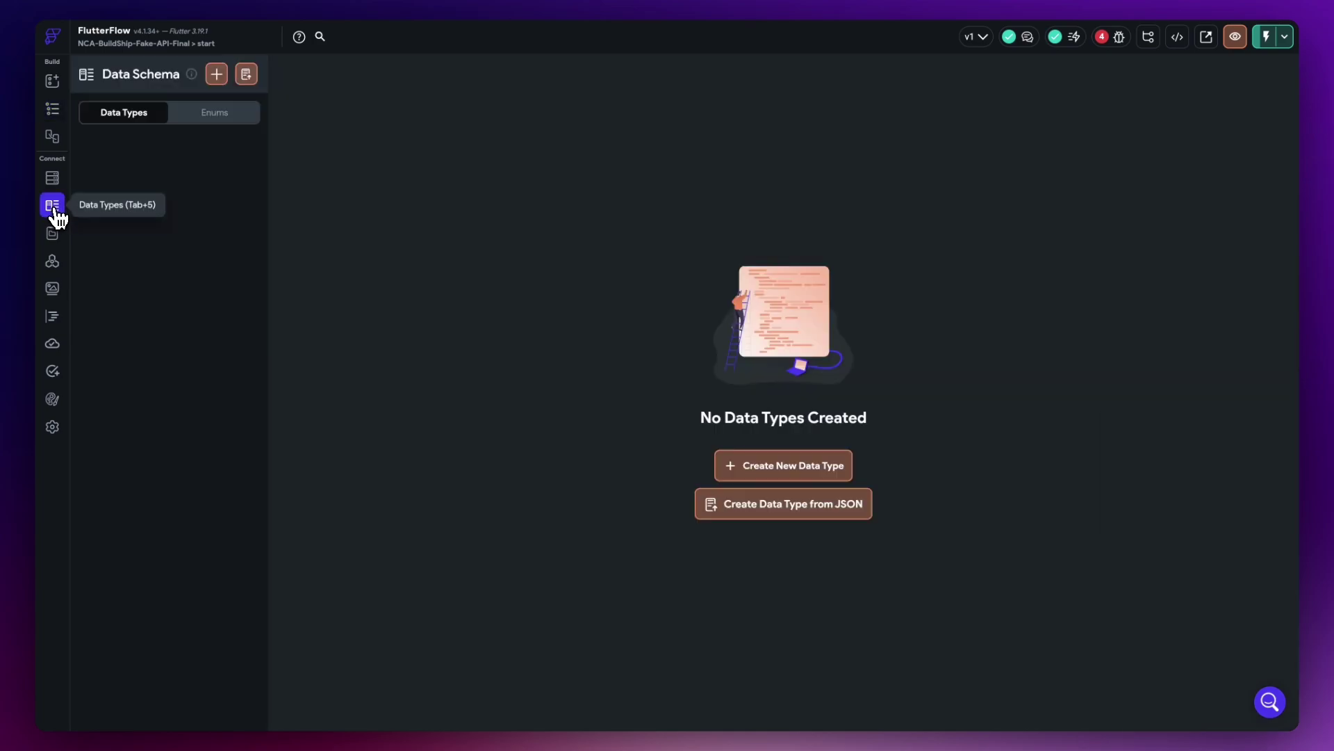
click(217, 75)
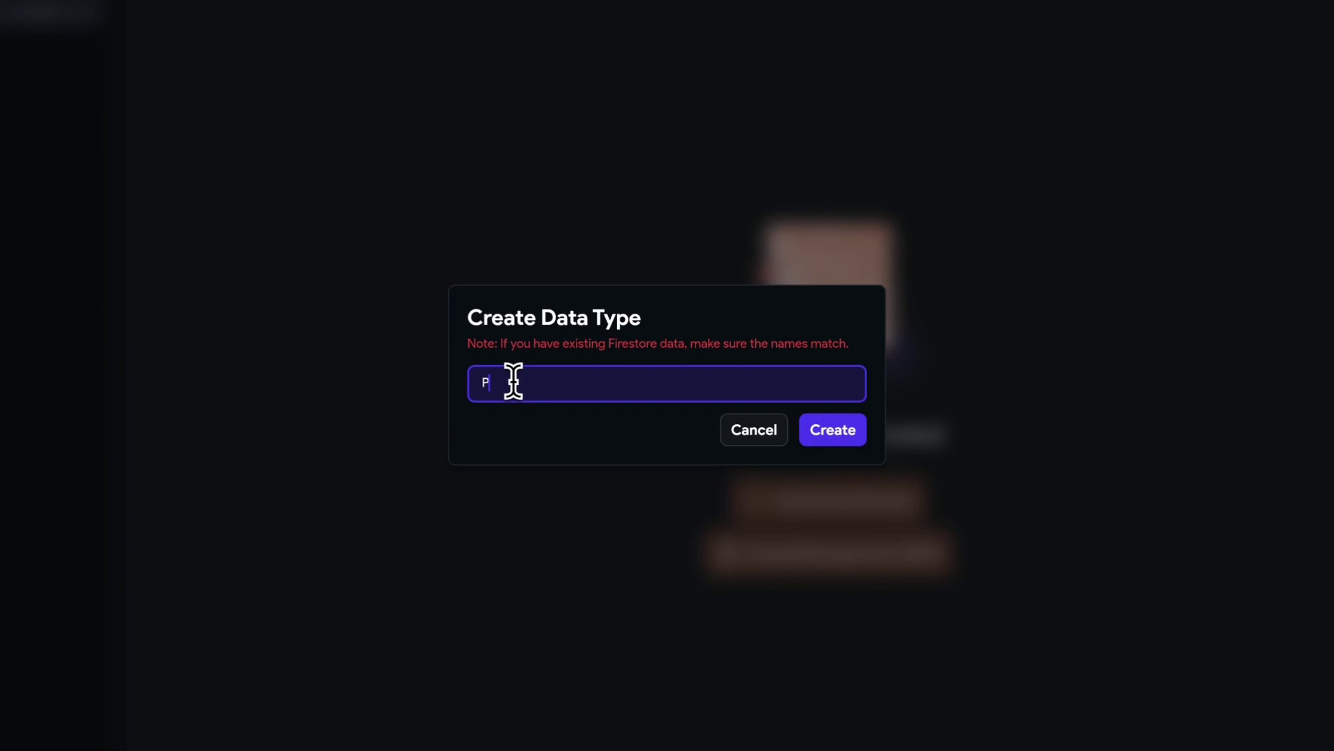
text(Person)
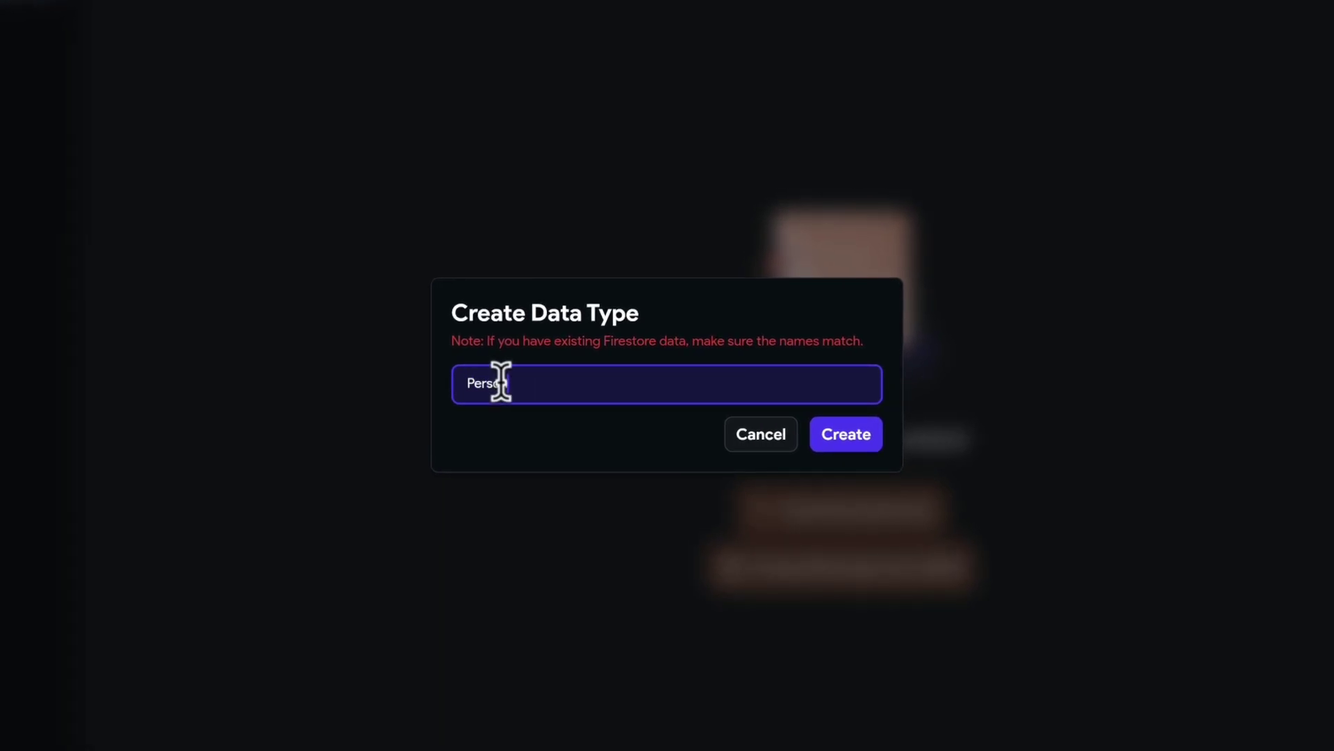
click(859, 445)
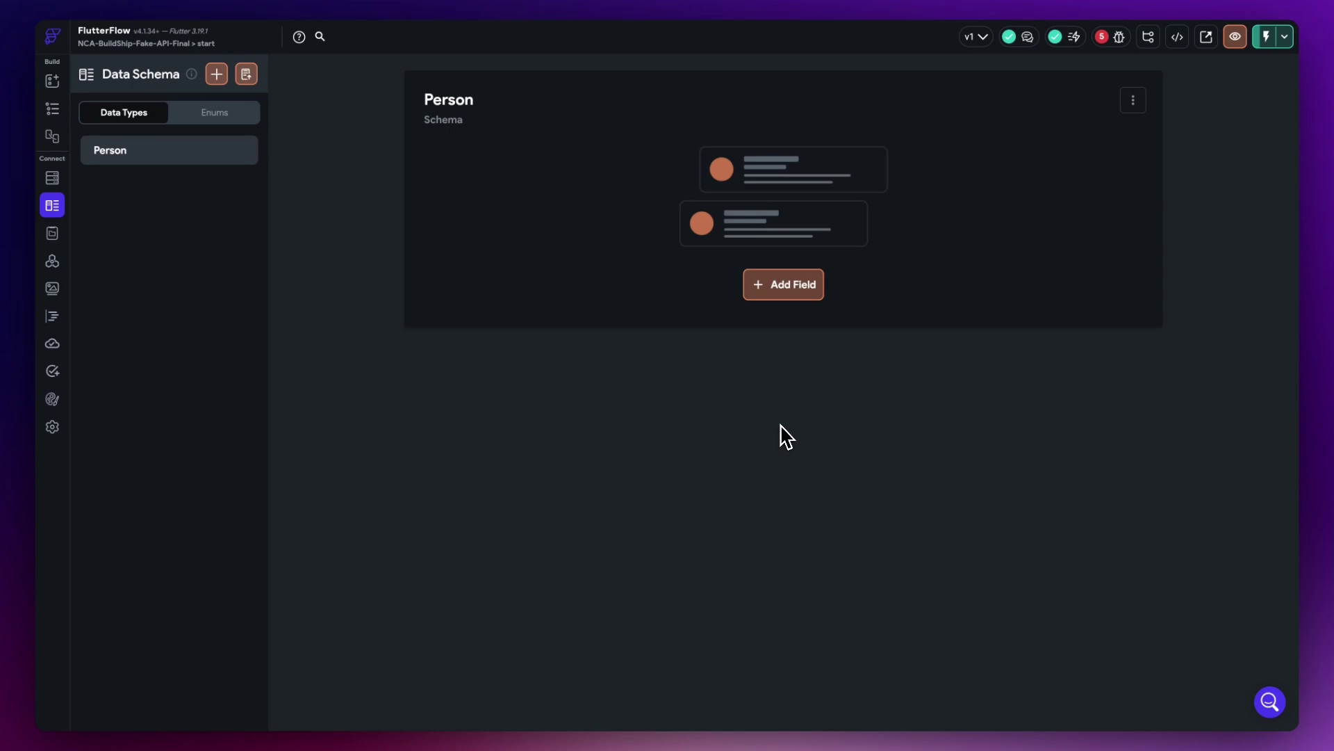
- Add Person fields id as Integer and name as String
click(784, 292)
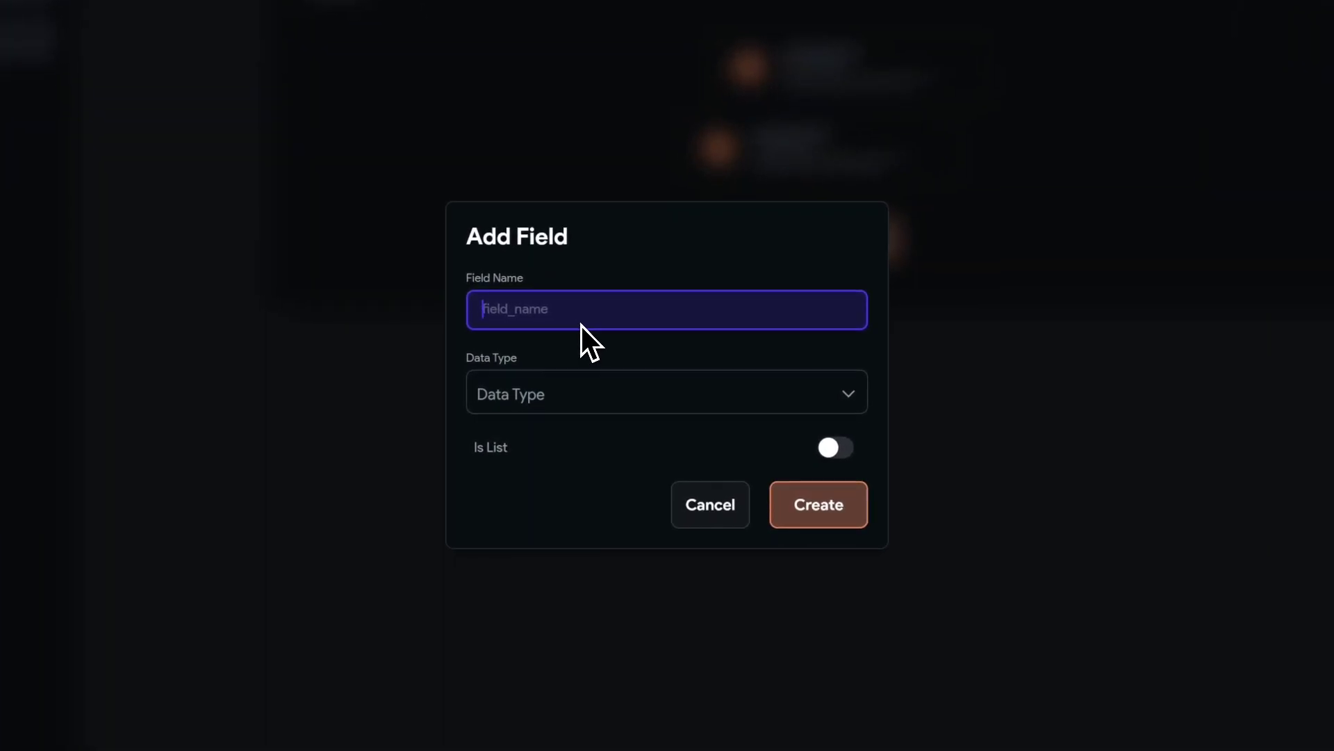
text(id)
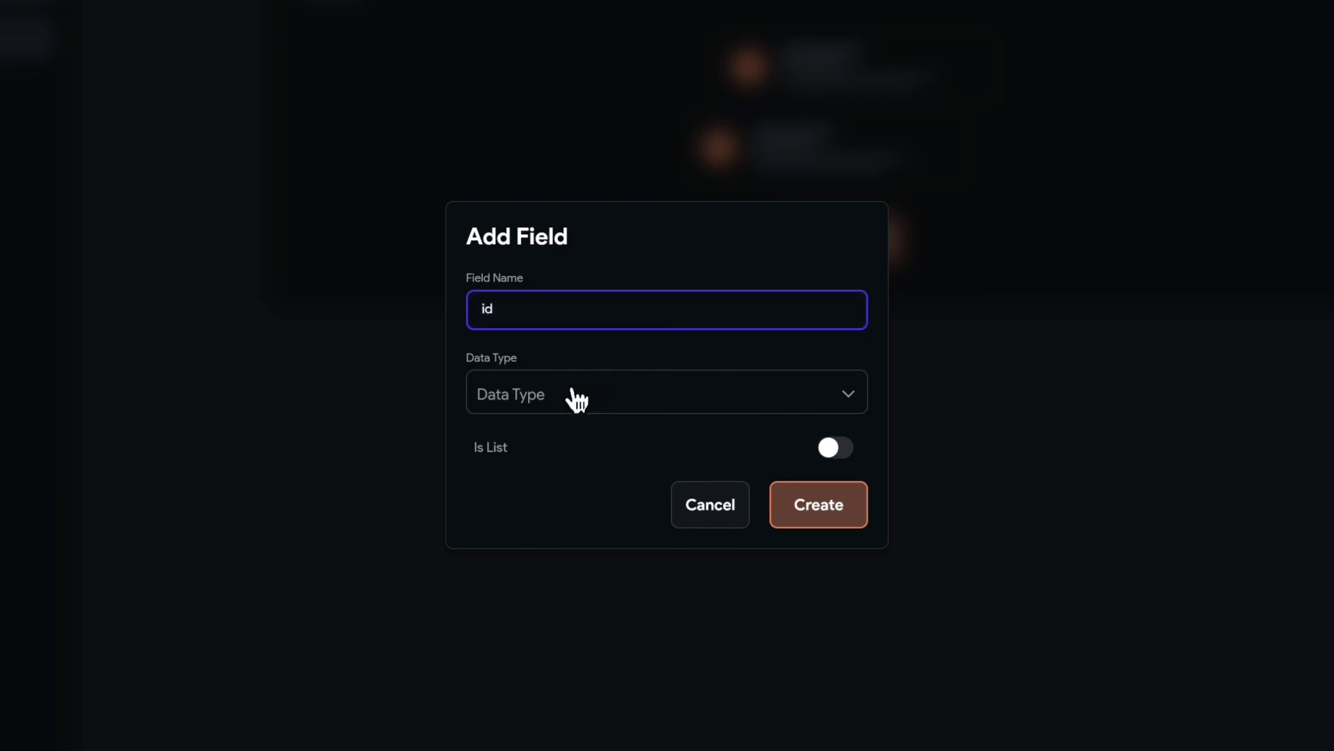
click(578, 394)
click(528, 264)
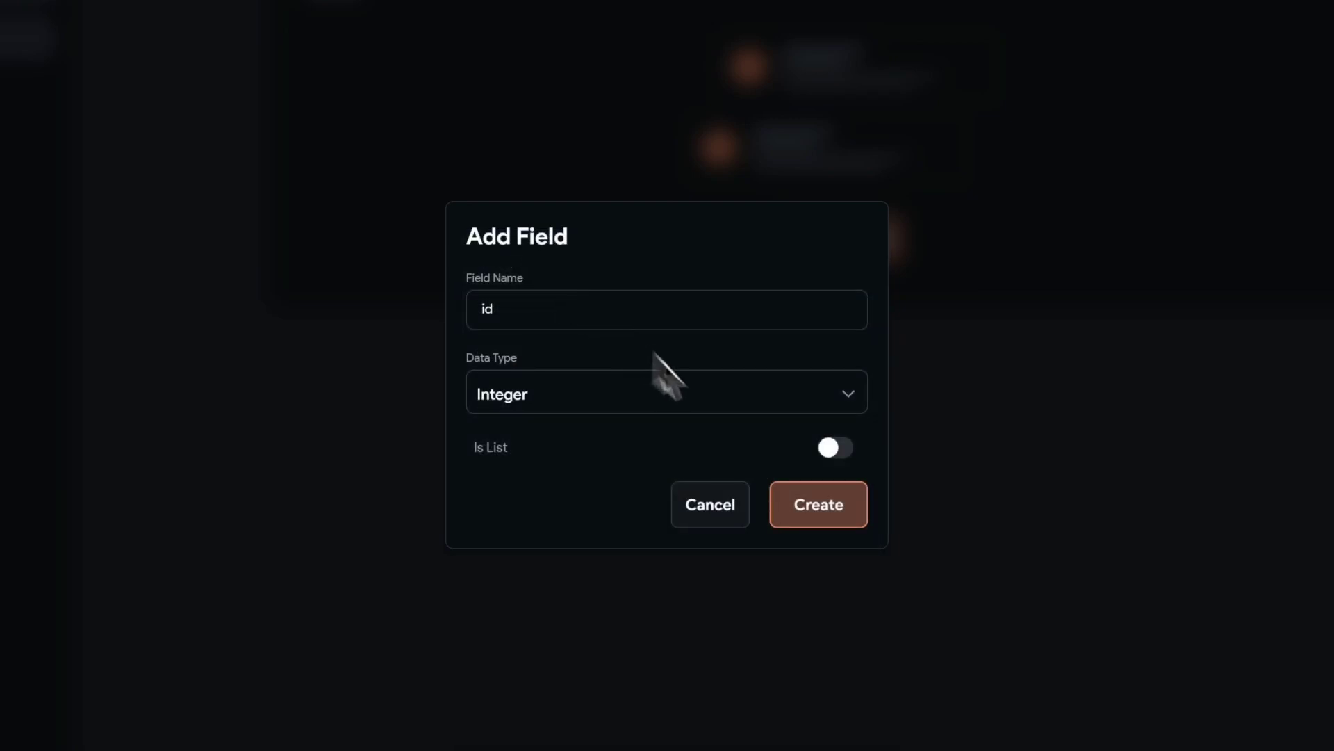
click(804, 511)
click(397, 178)
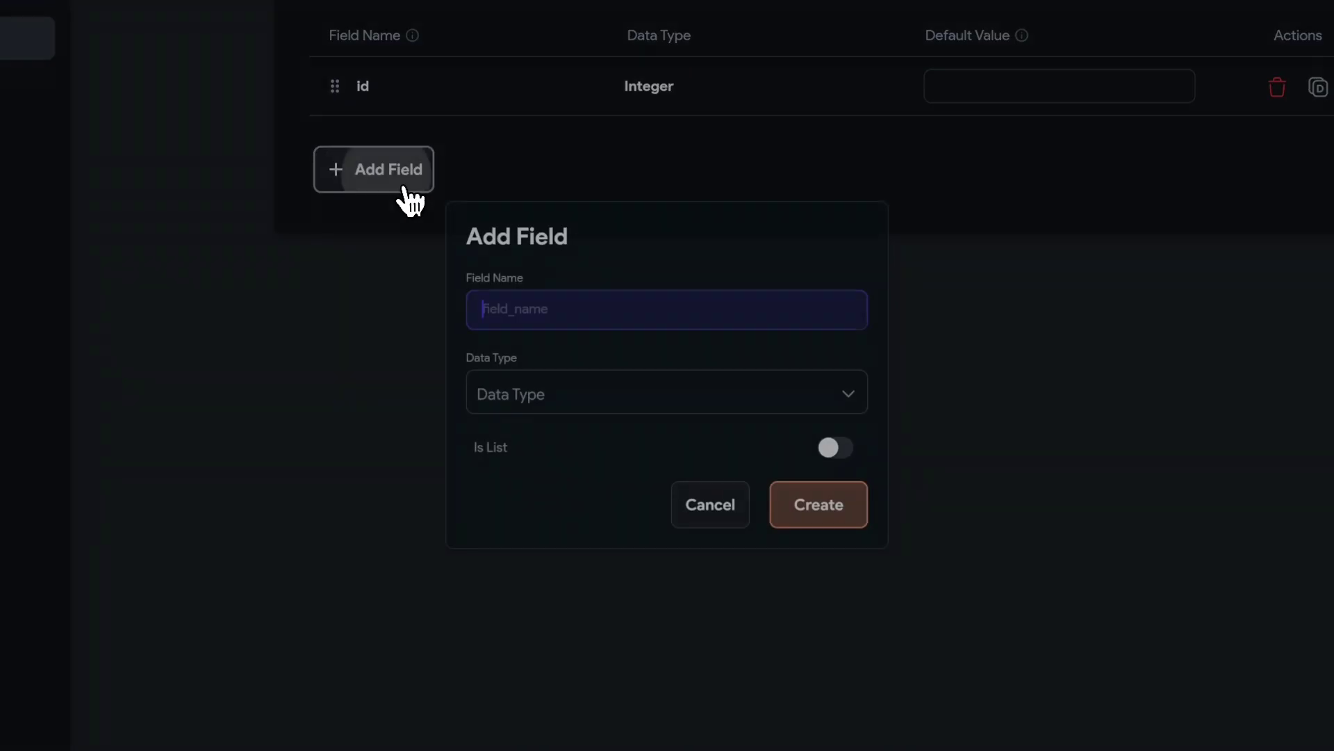
text(name)
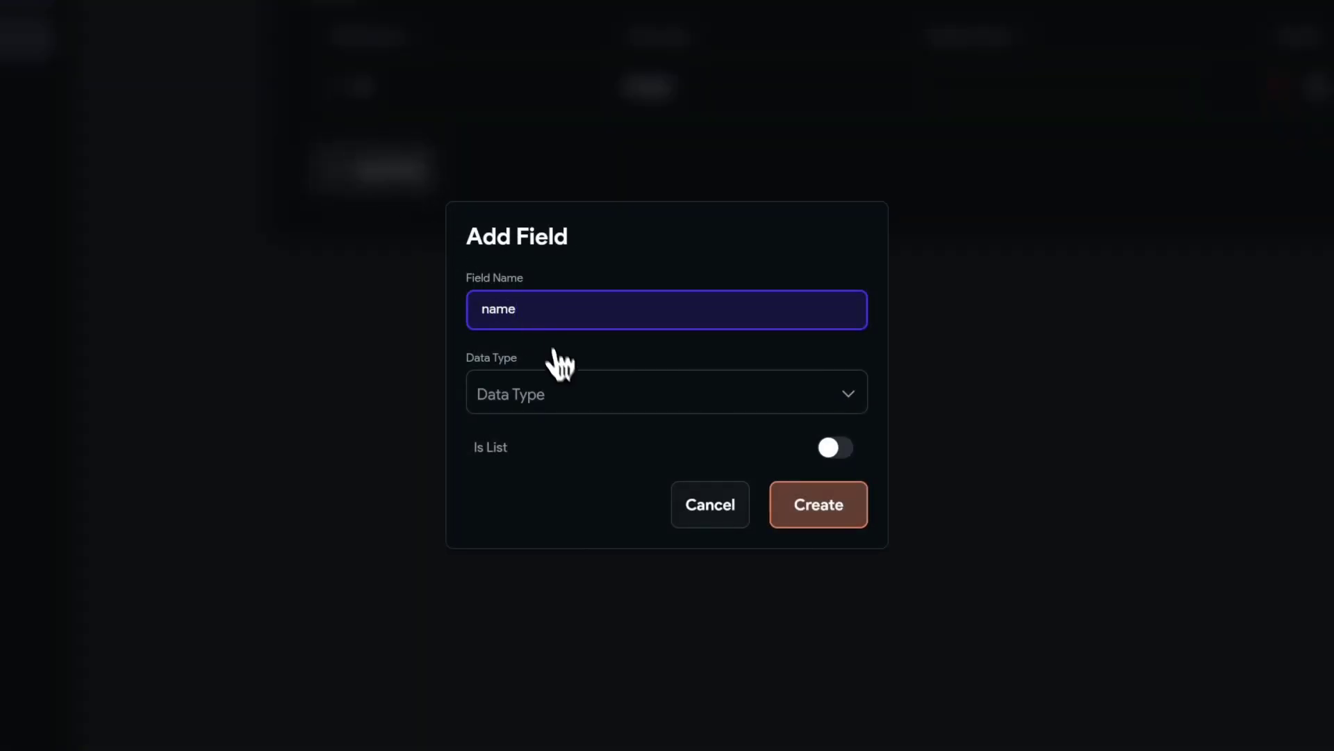
click(560, 389)
click(536, 367)
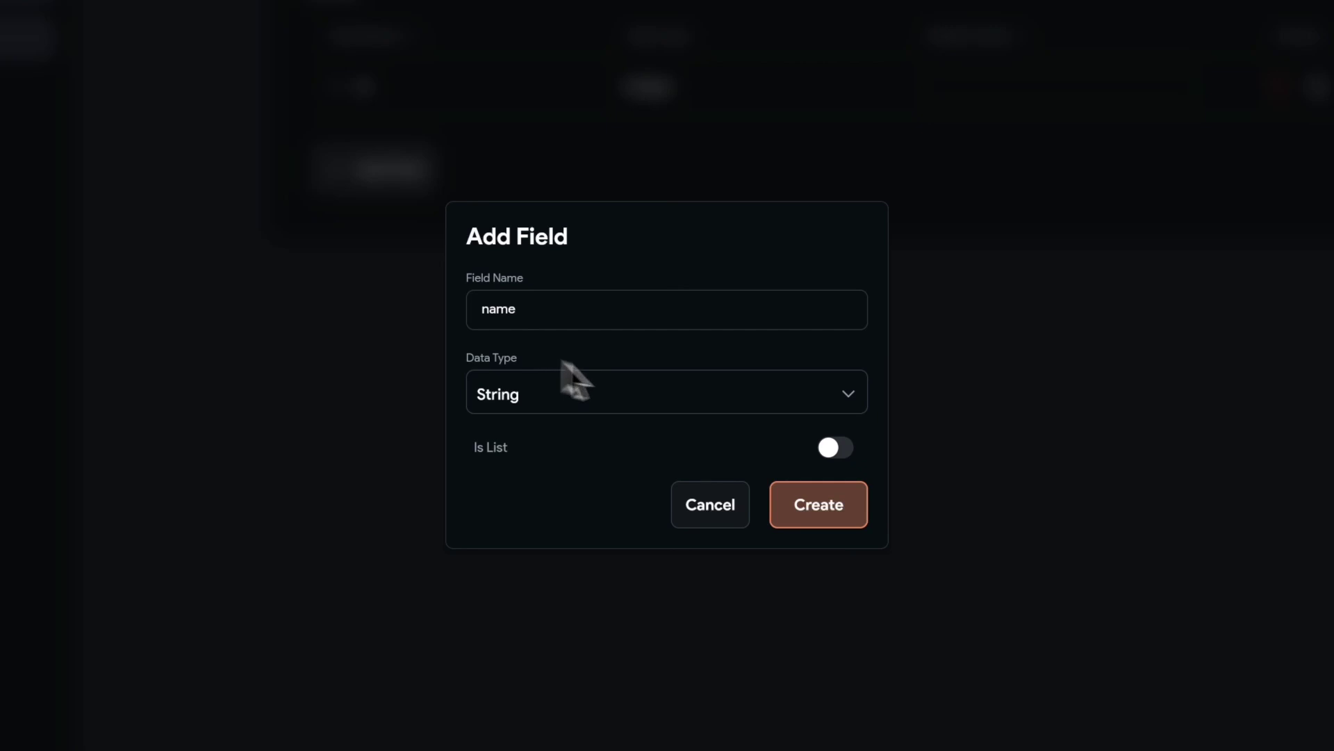
click(841, 529)
- Add Person fields age as Integer and profile_url as Image Path
click(384, 235)
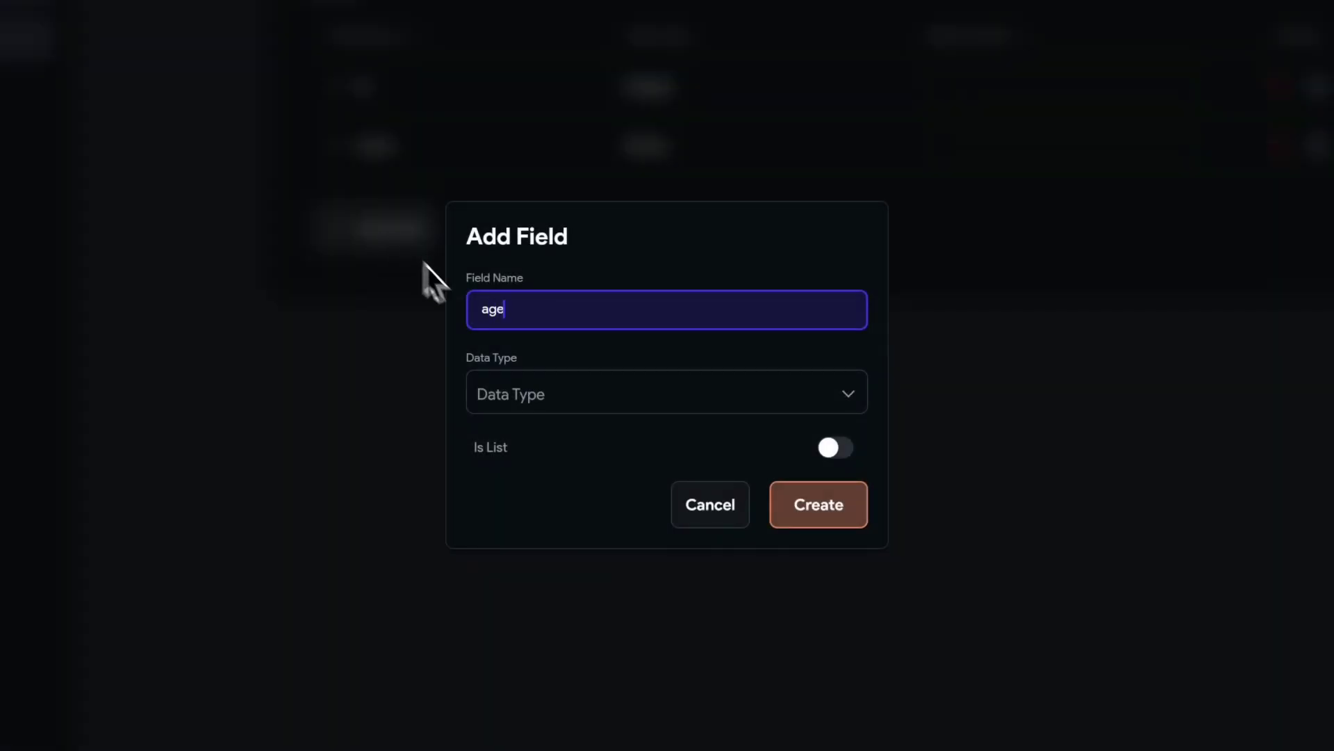
click(507, 412)
click(516, 264)
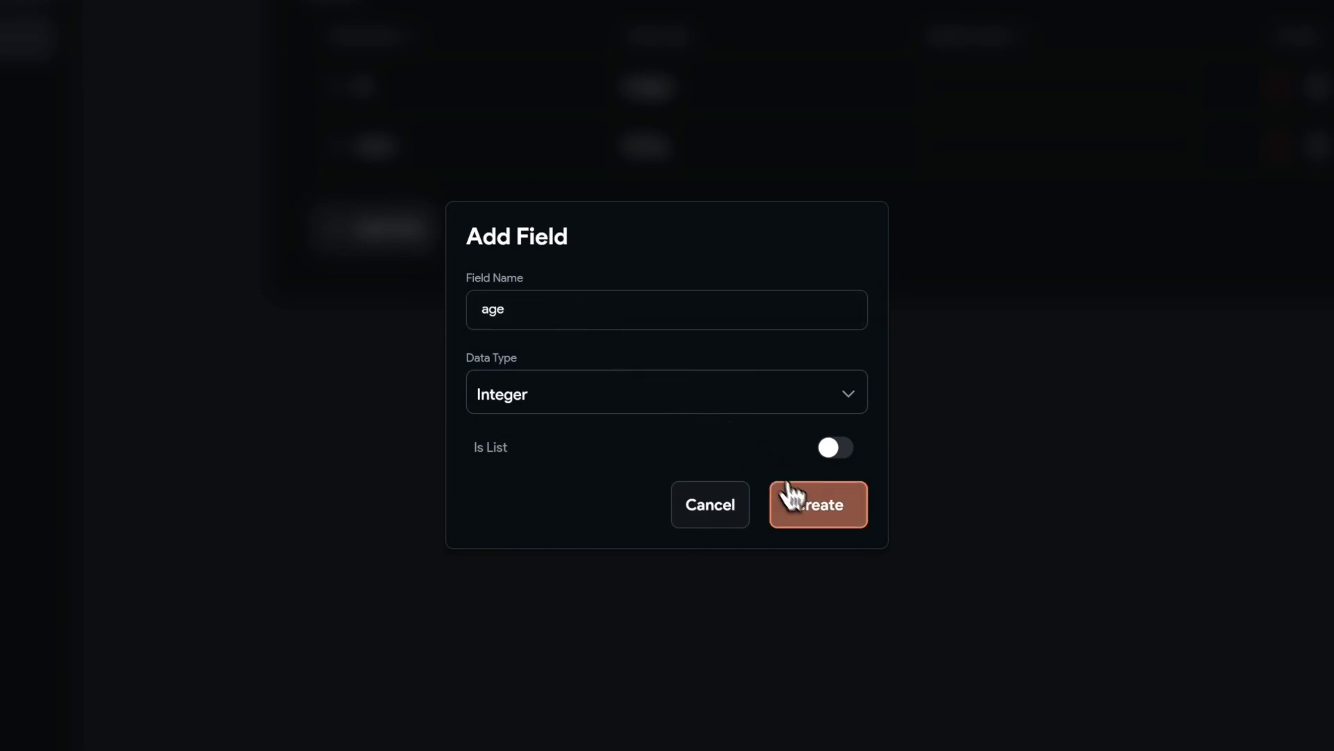
click(789, 495)
click(386, 301)
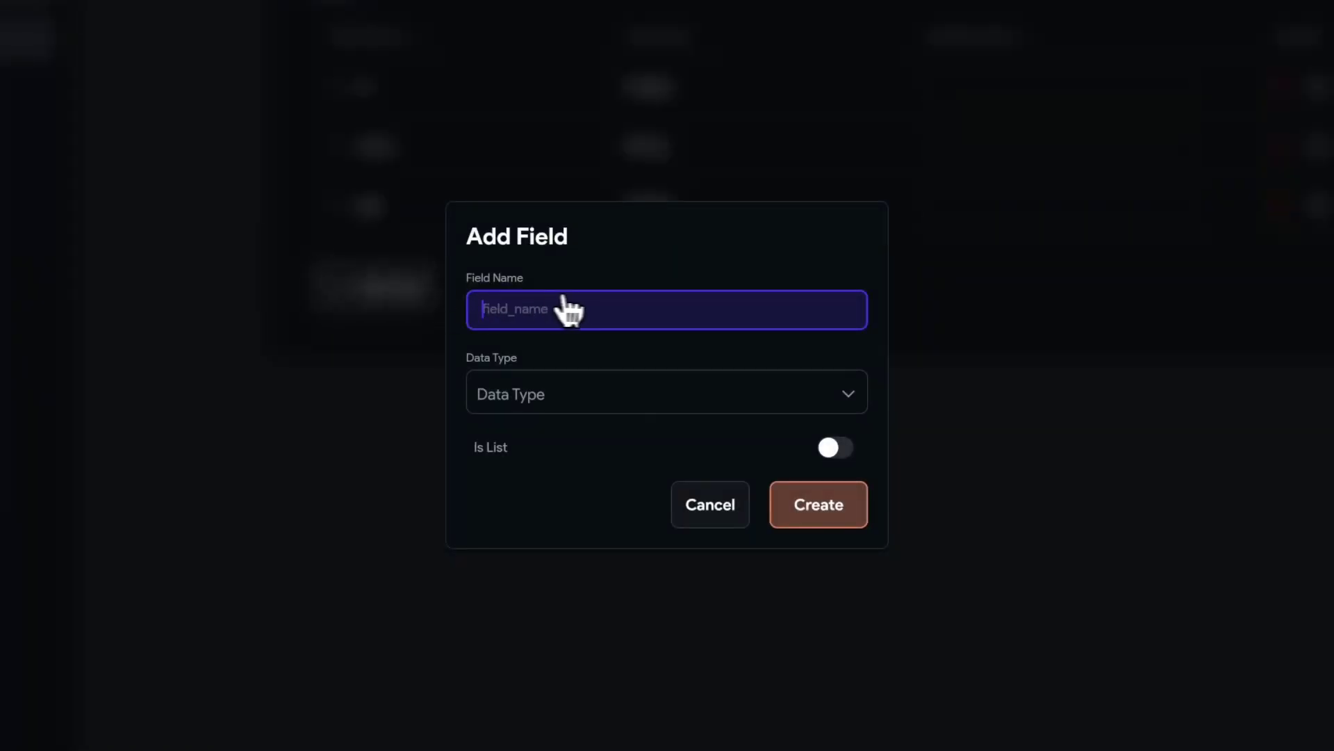
text(profile_url)
click(611, 394)
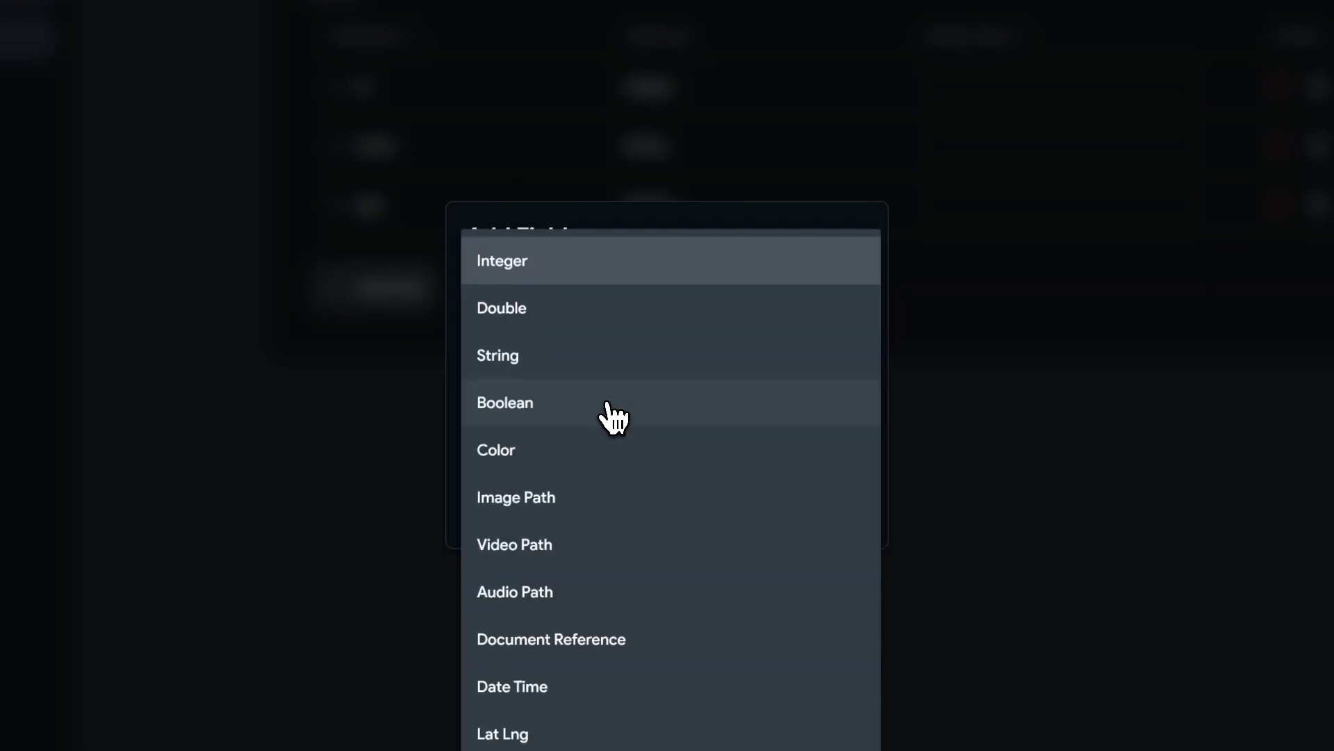
click(571, 501)
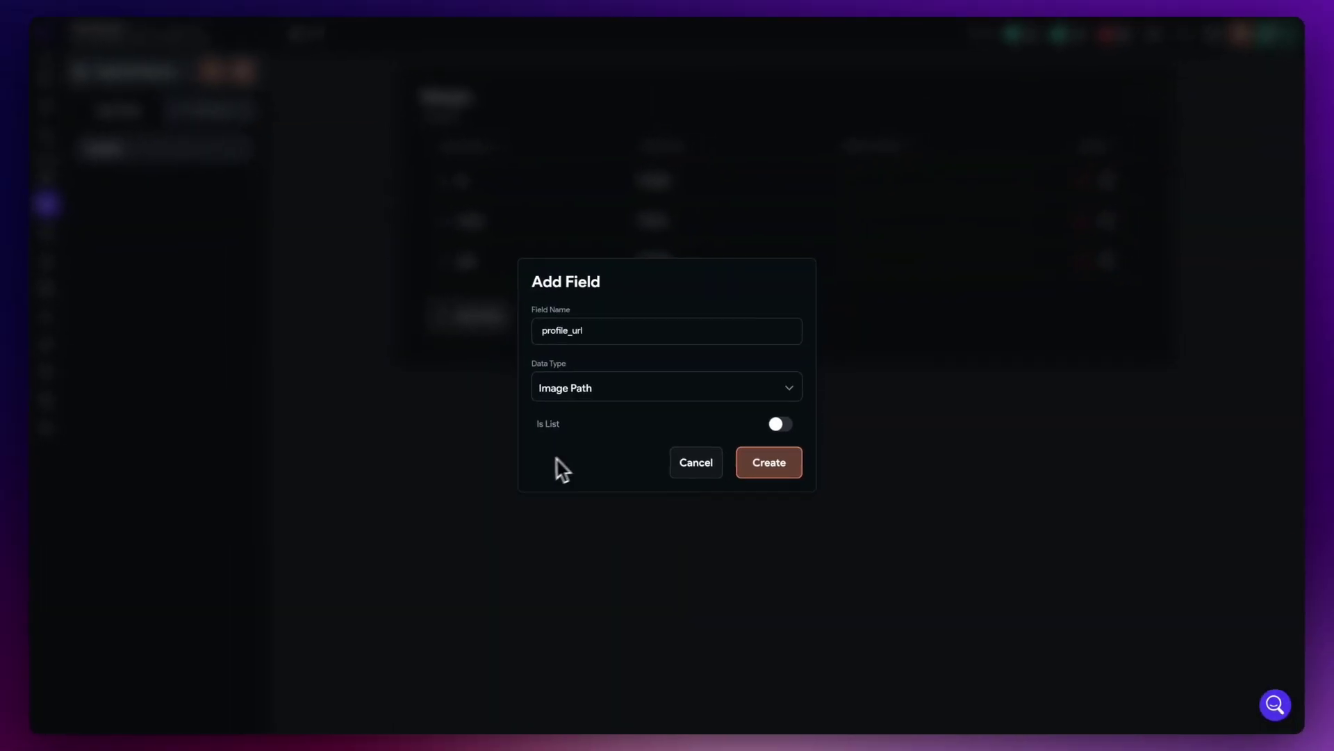
click(760, 472)
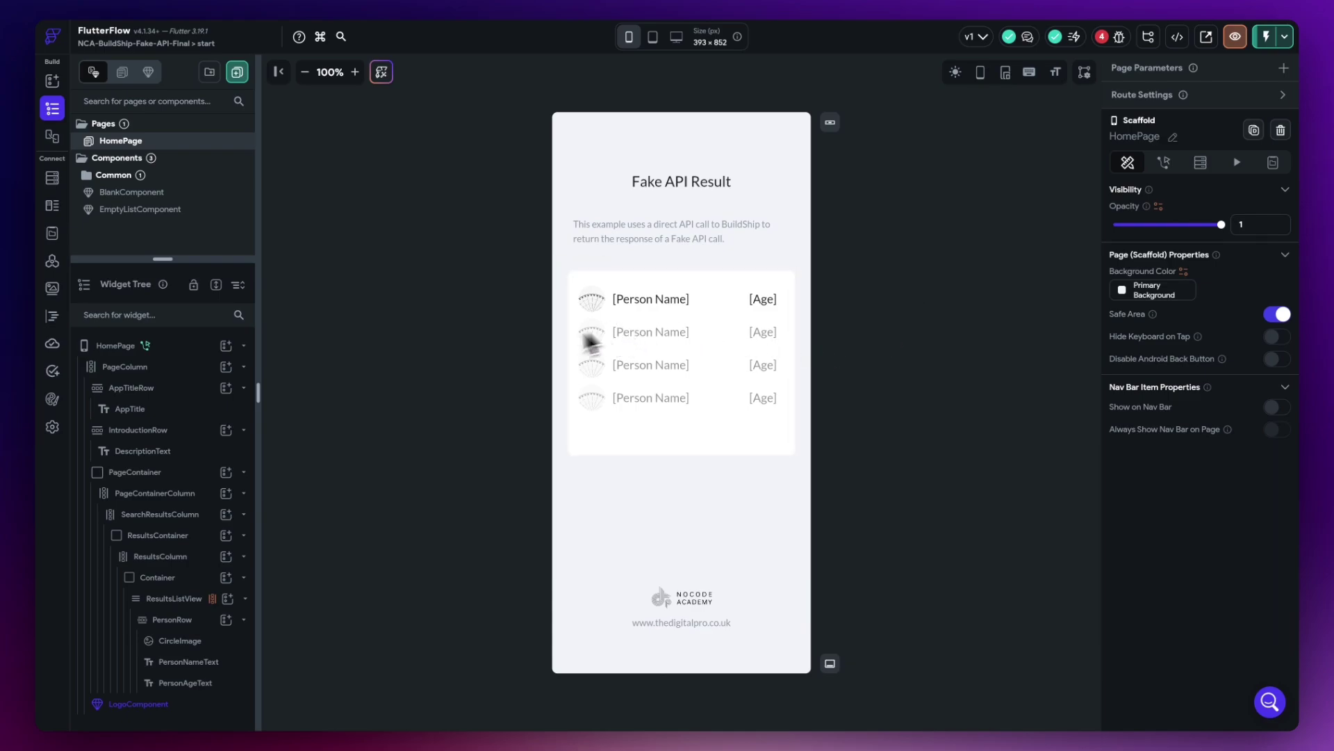
- Give HomePage a page state variable 'persons' holding a list of Person
click(118, 347)
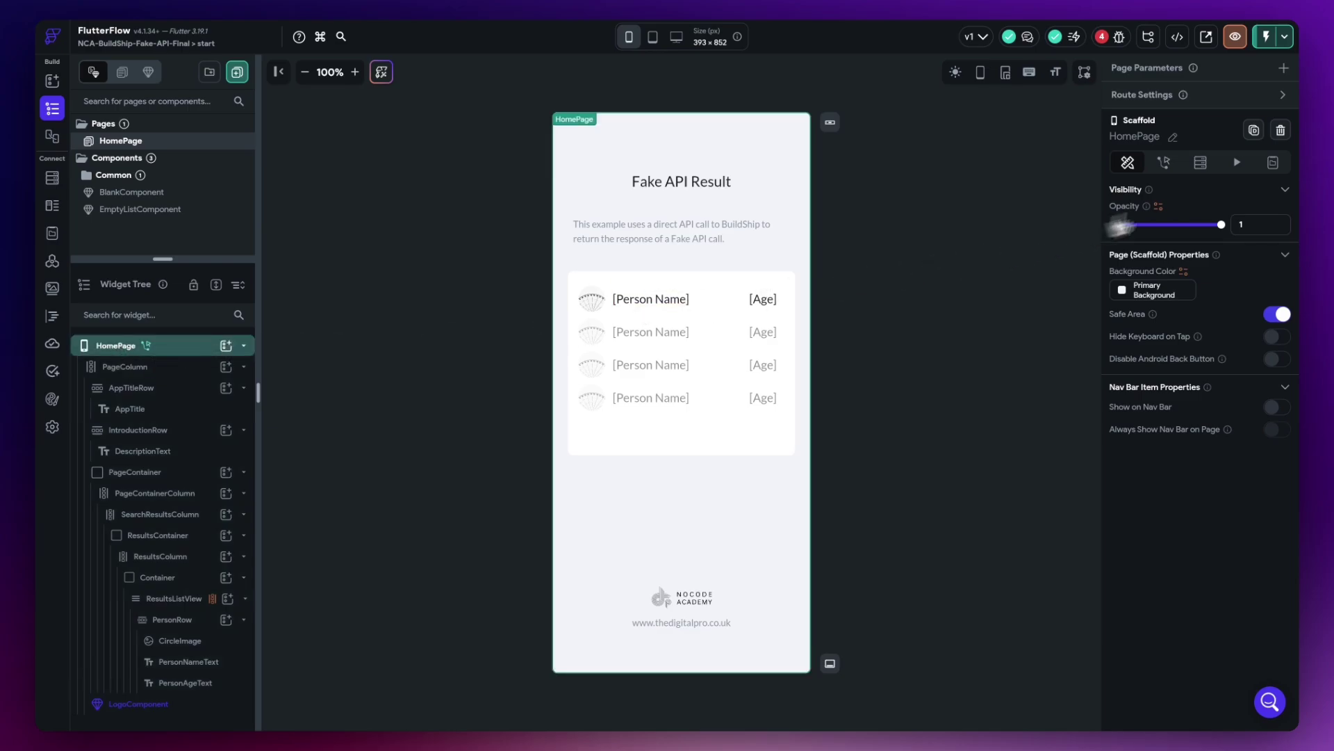
click(1273, 163)
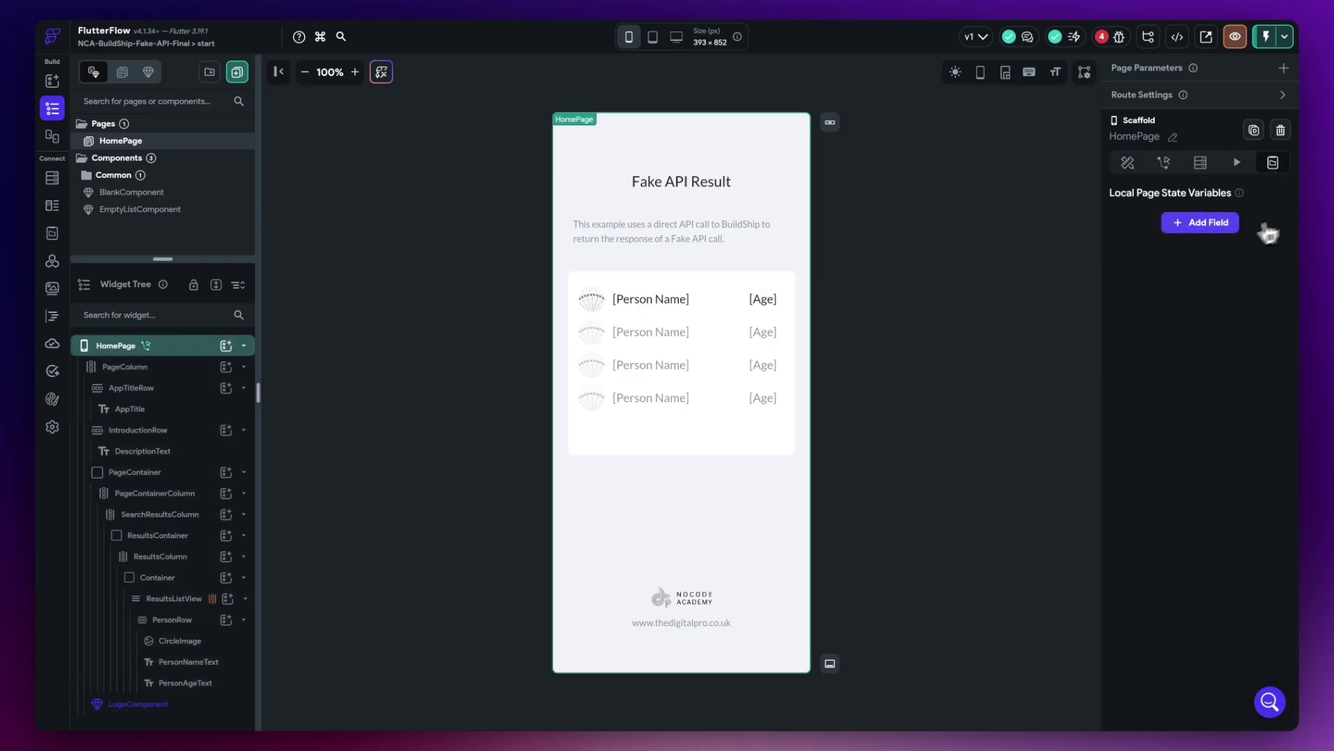
click(1200, 222)
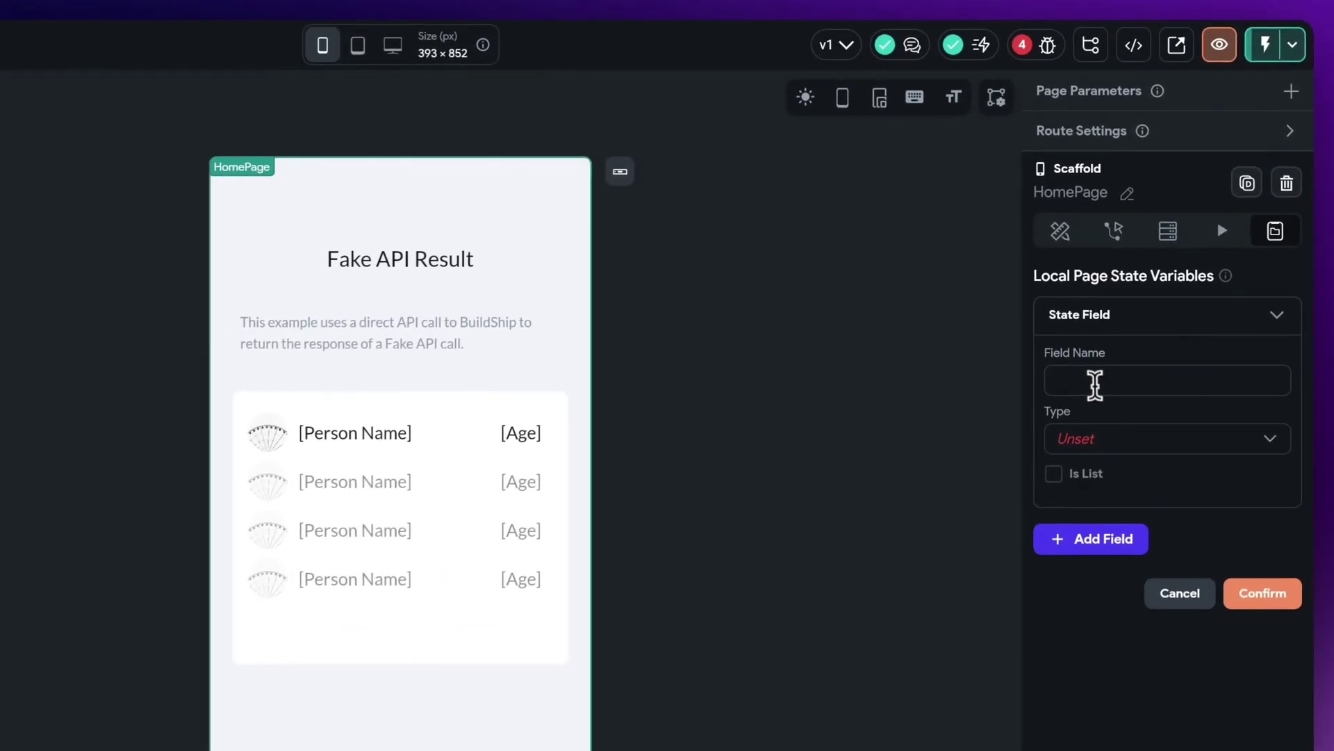
click(1096, 384)
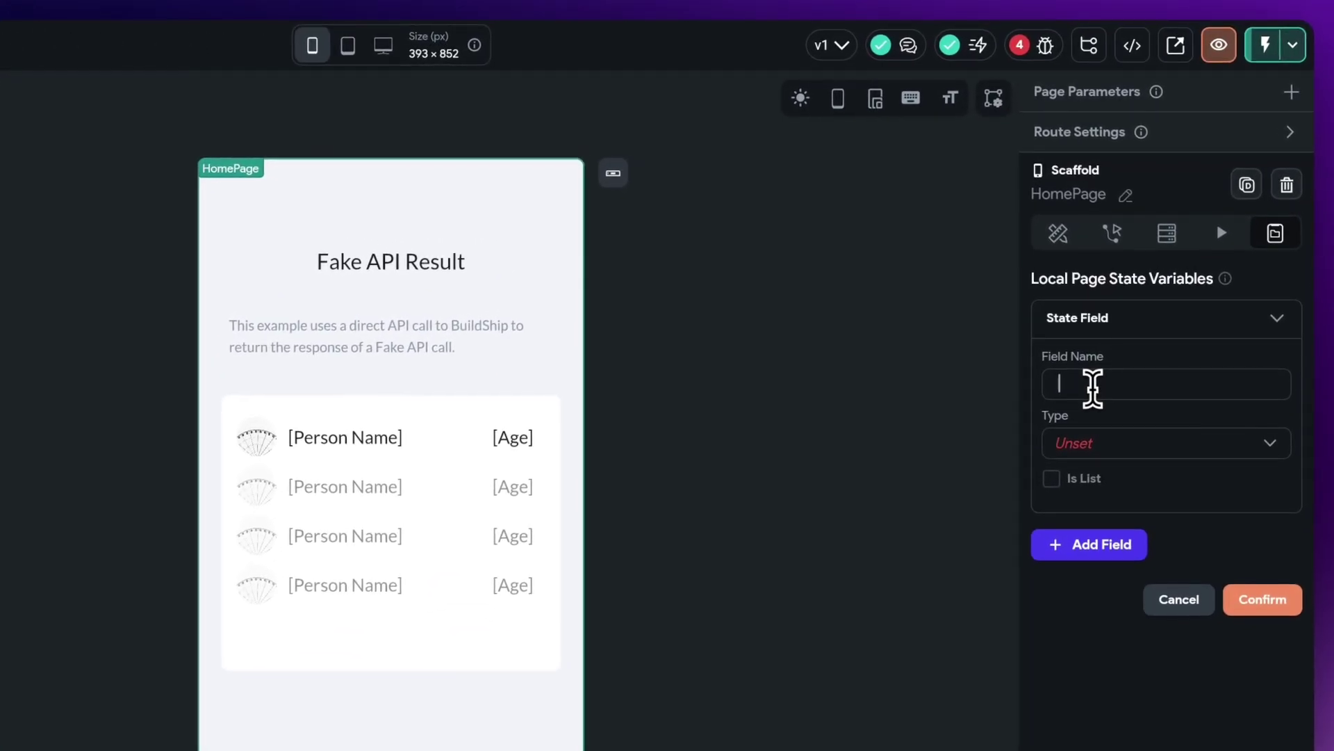
text(persons)
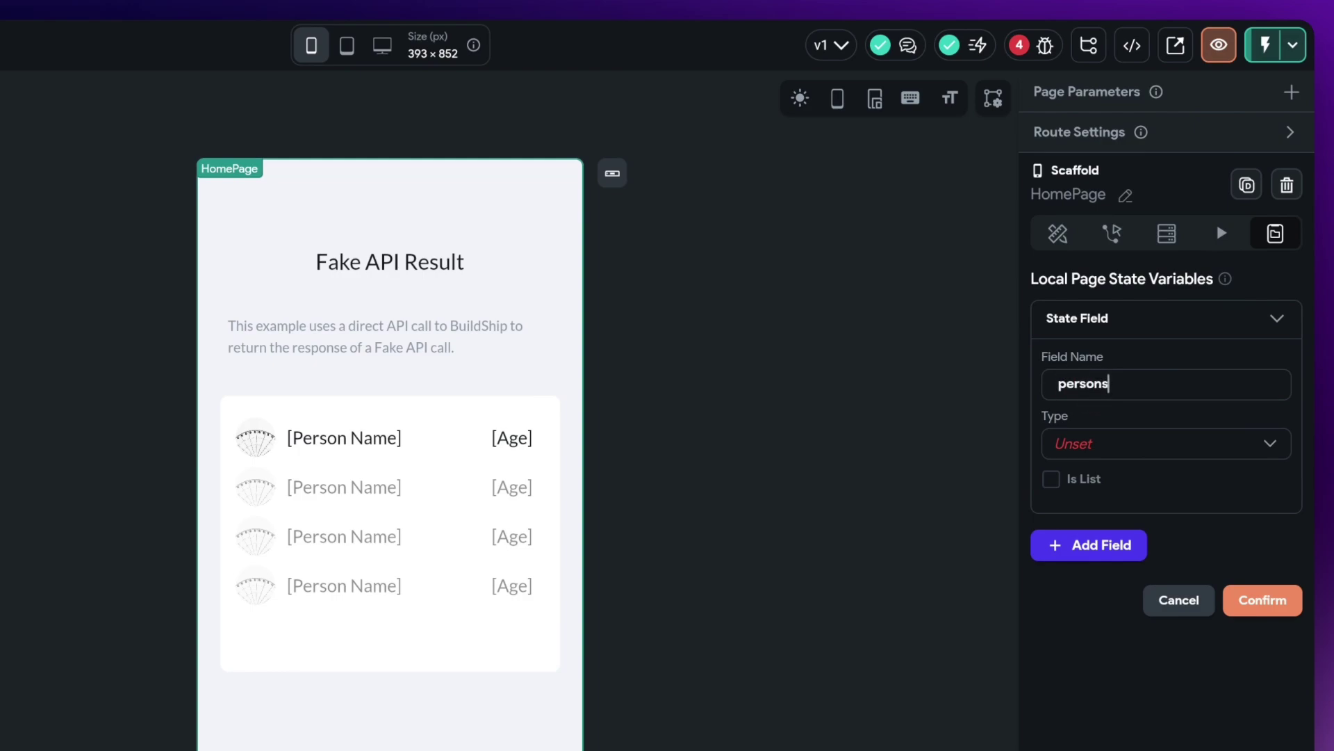
click(1126, 444)
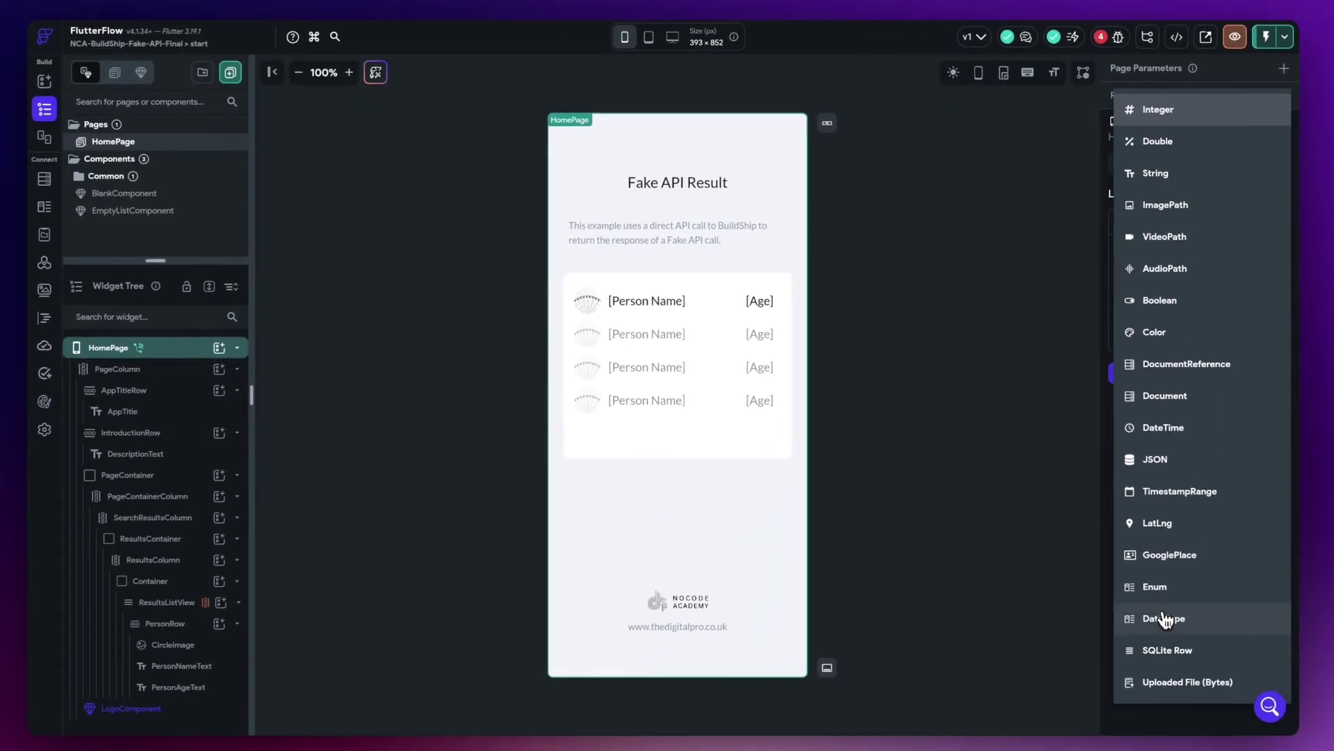
click(1168, 619)
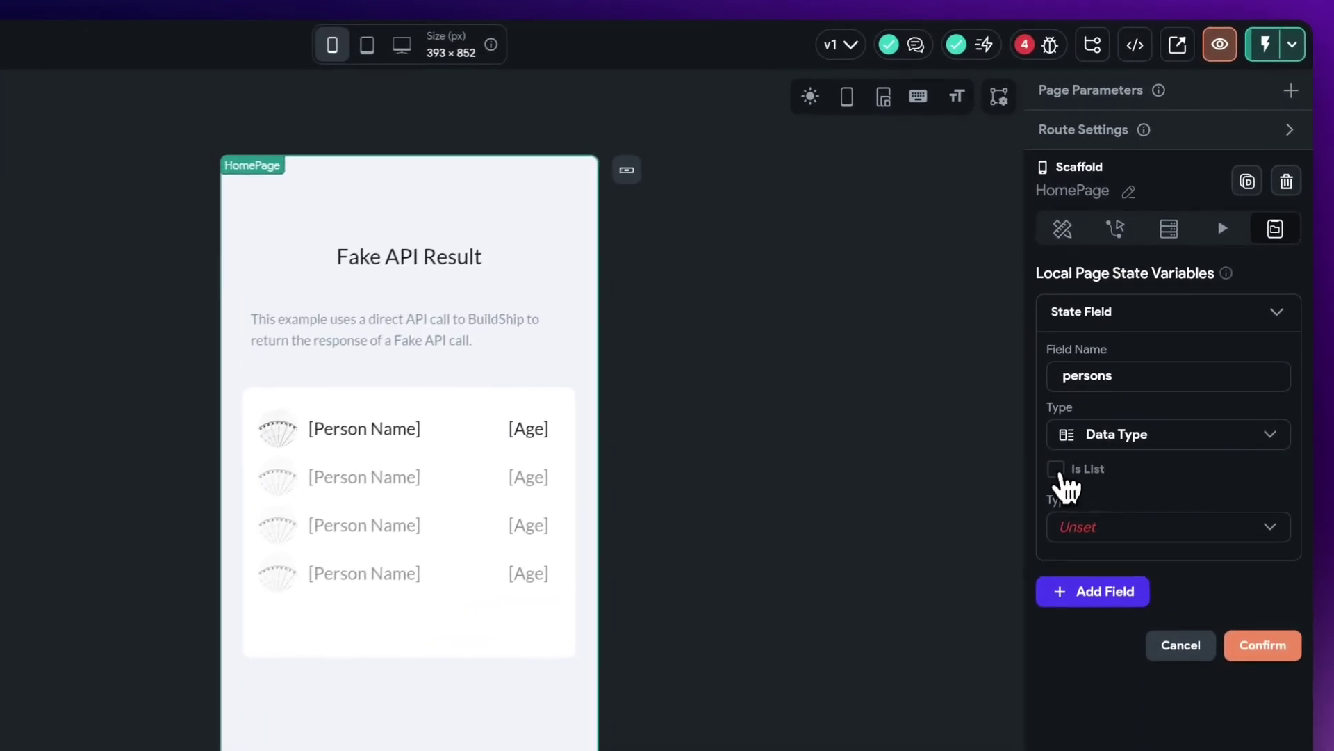
click(1096, 386)
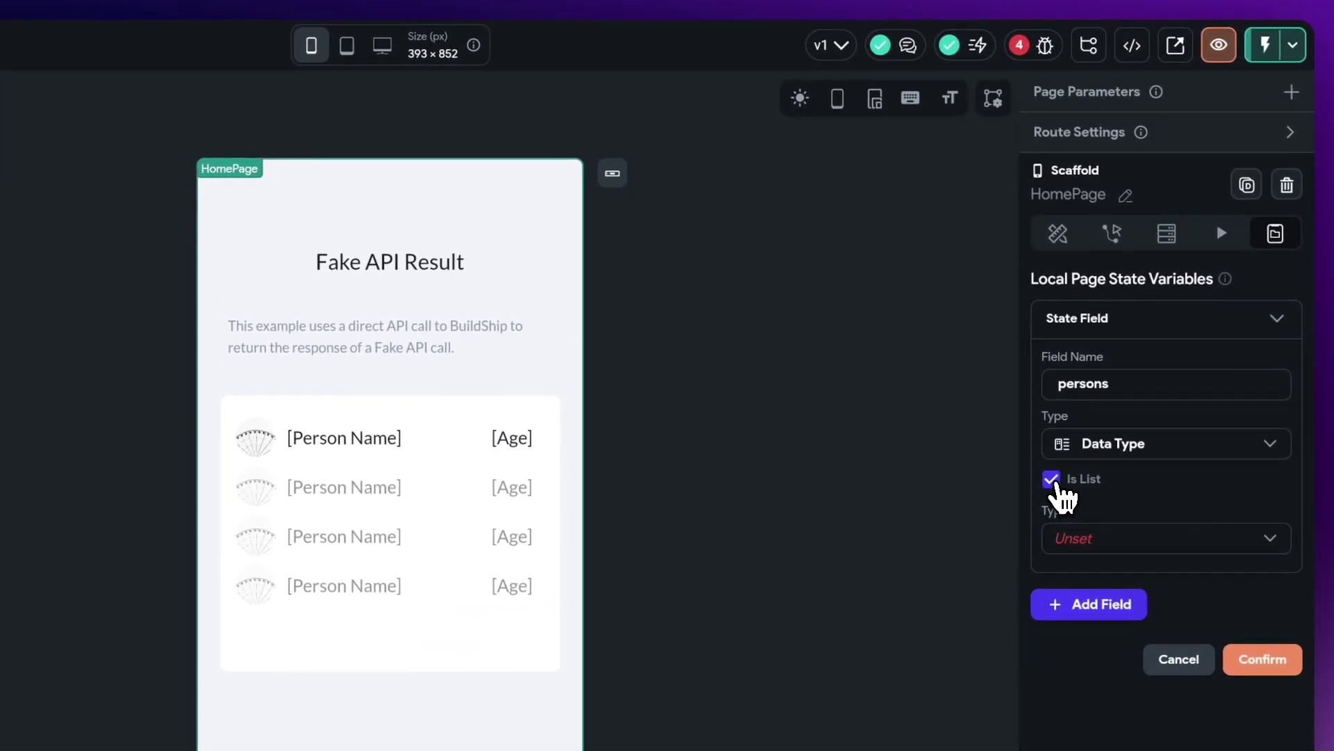
click(1074, 539)
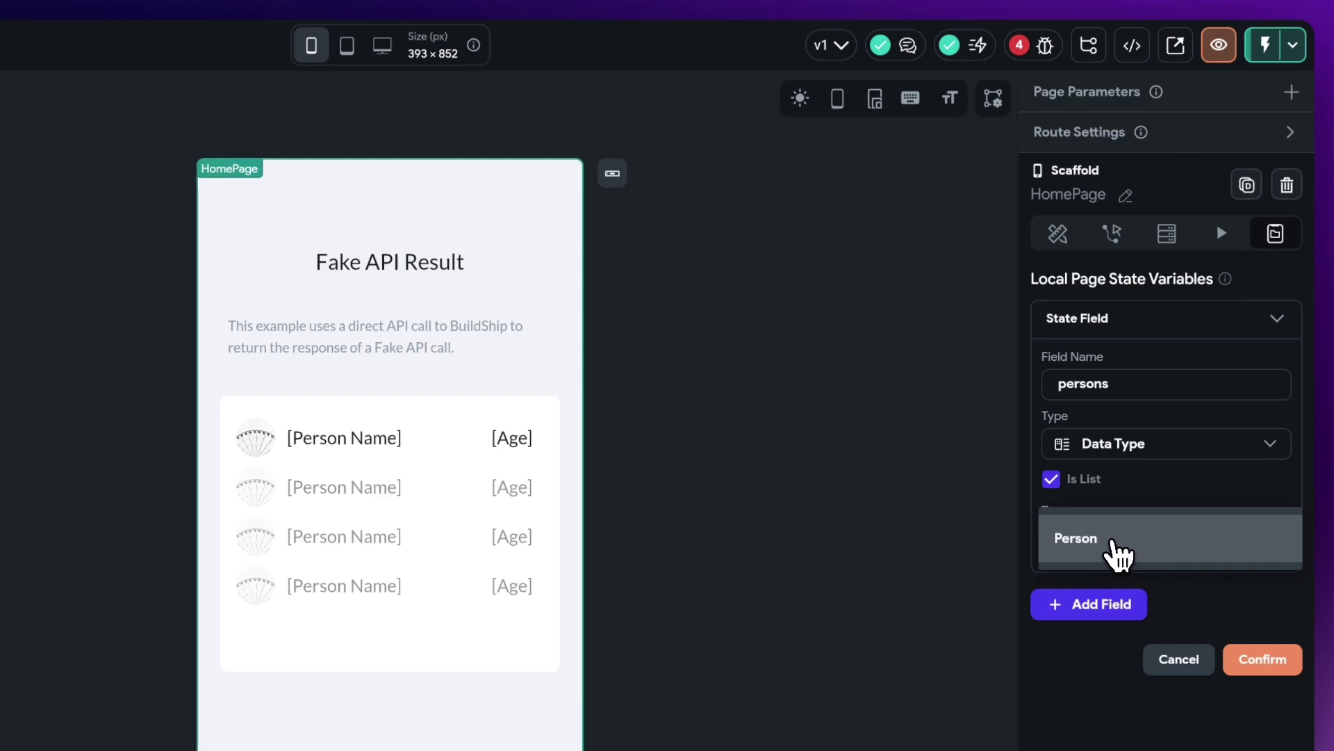
click(1090, 540)
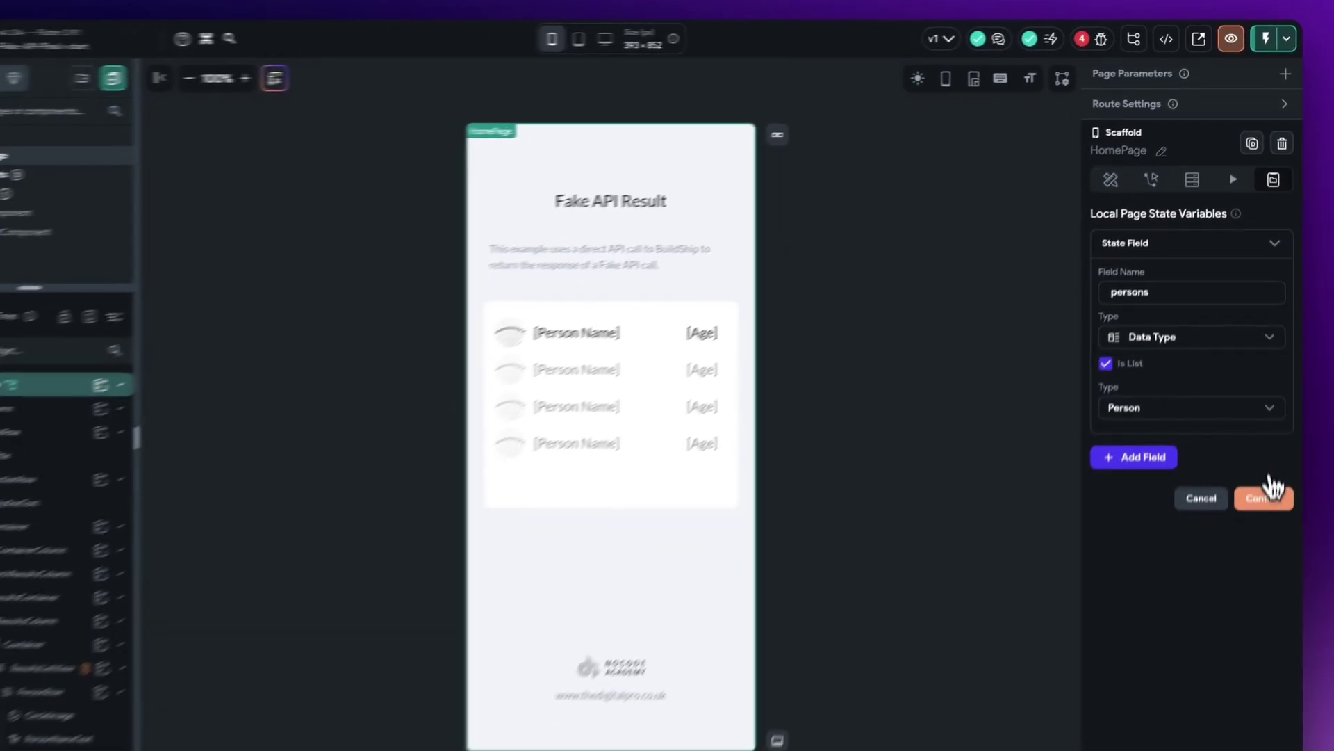
click(1273, 495)
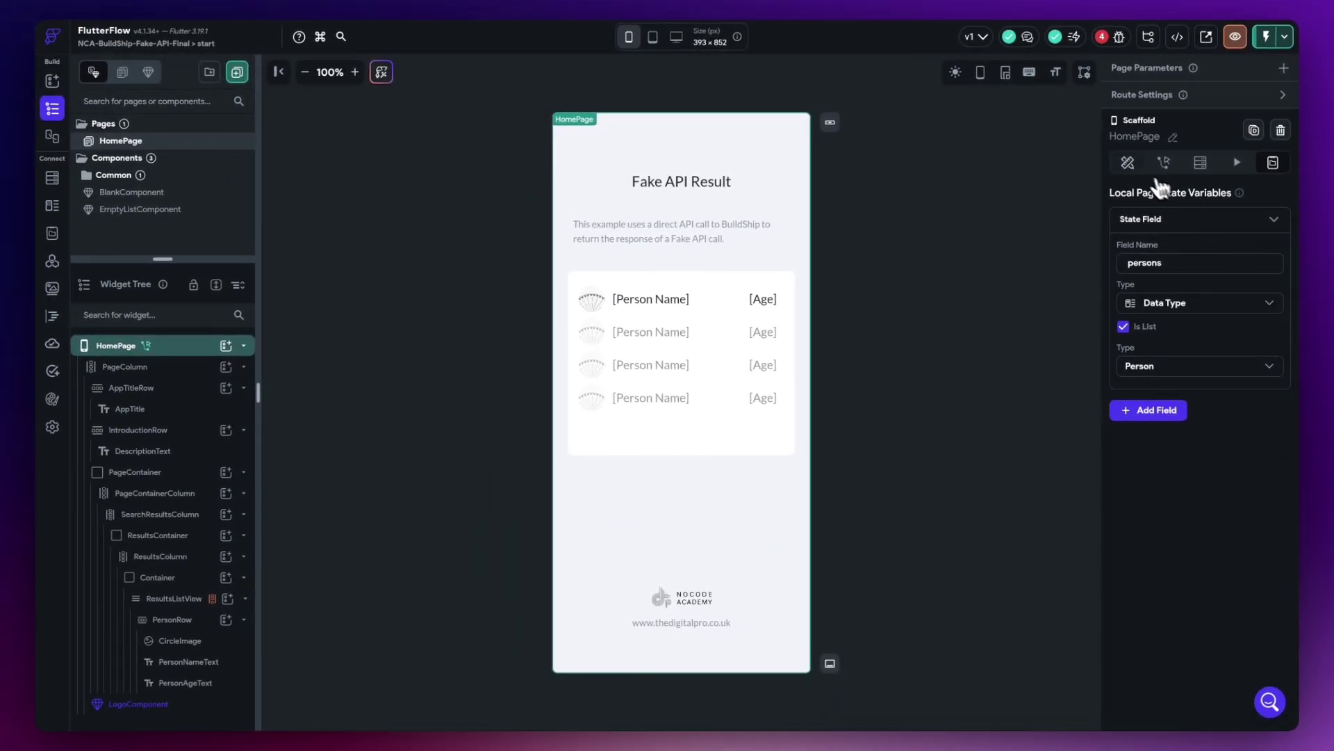
click(1129, 164)
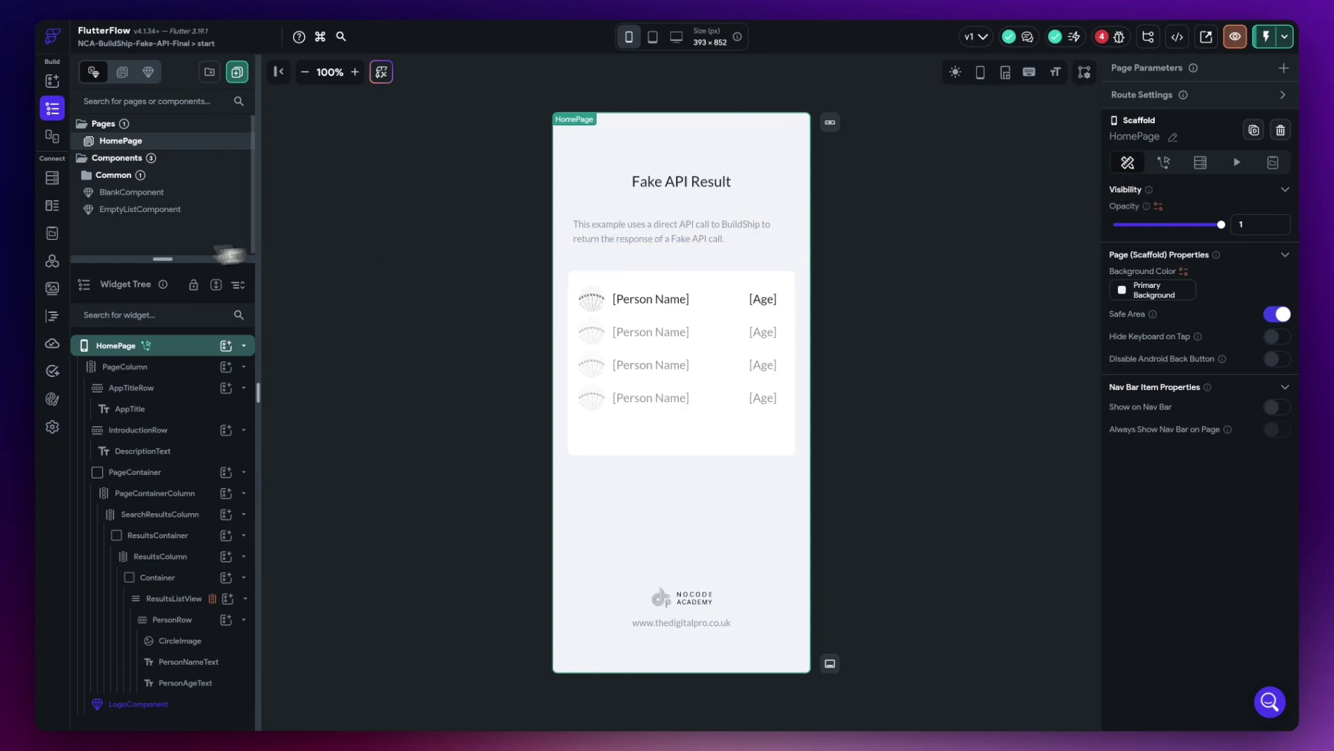
click(54, 265)
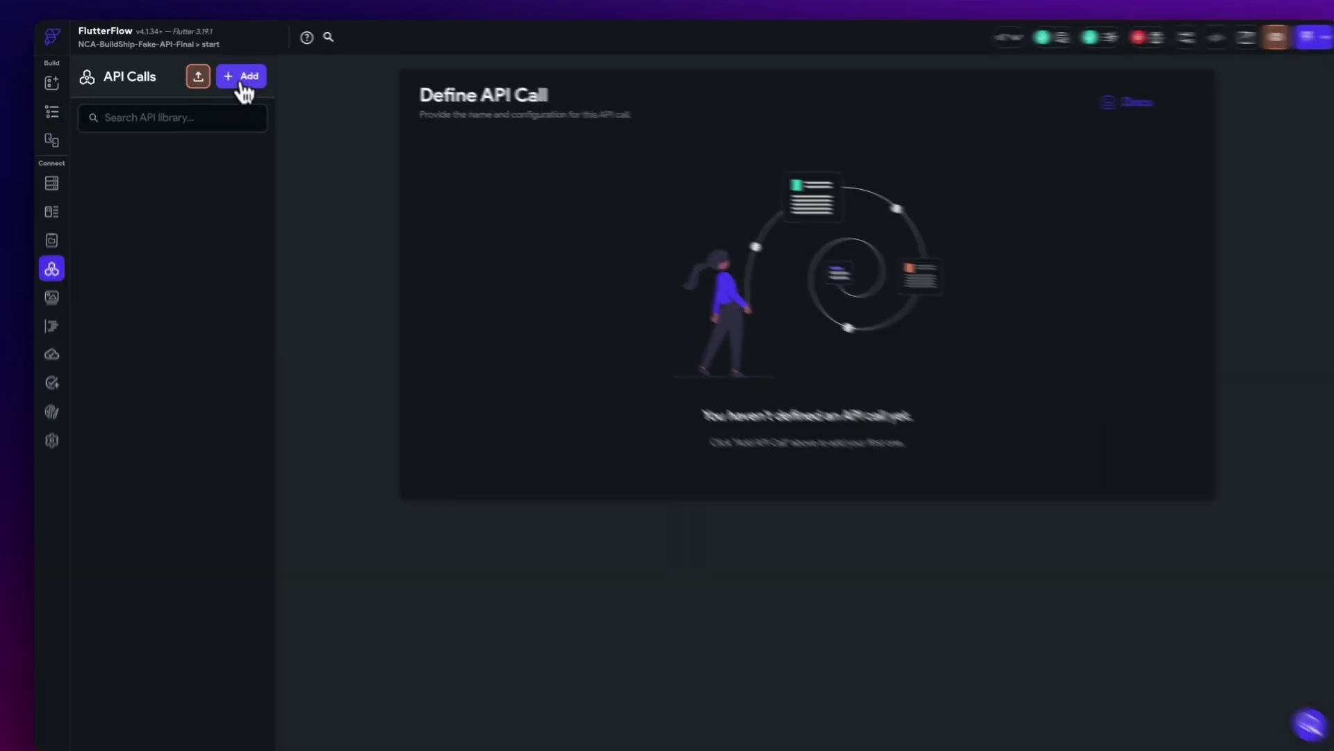
click(242, 78)
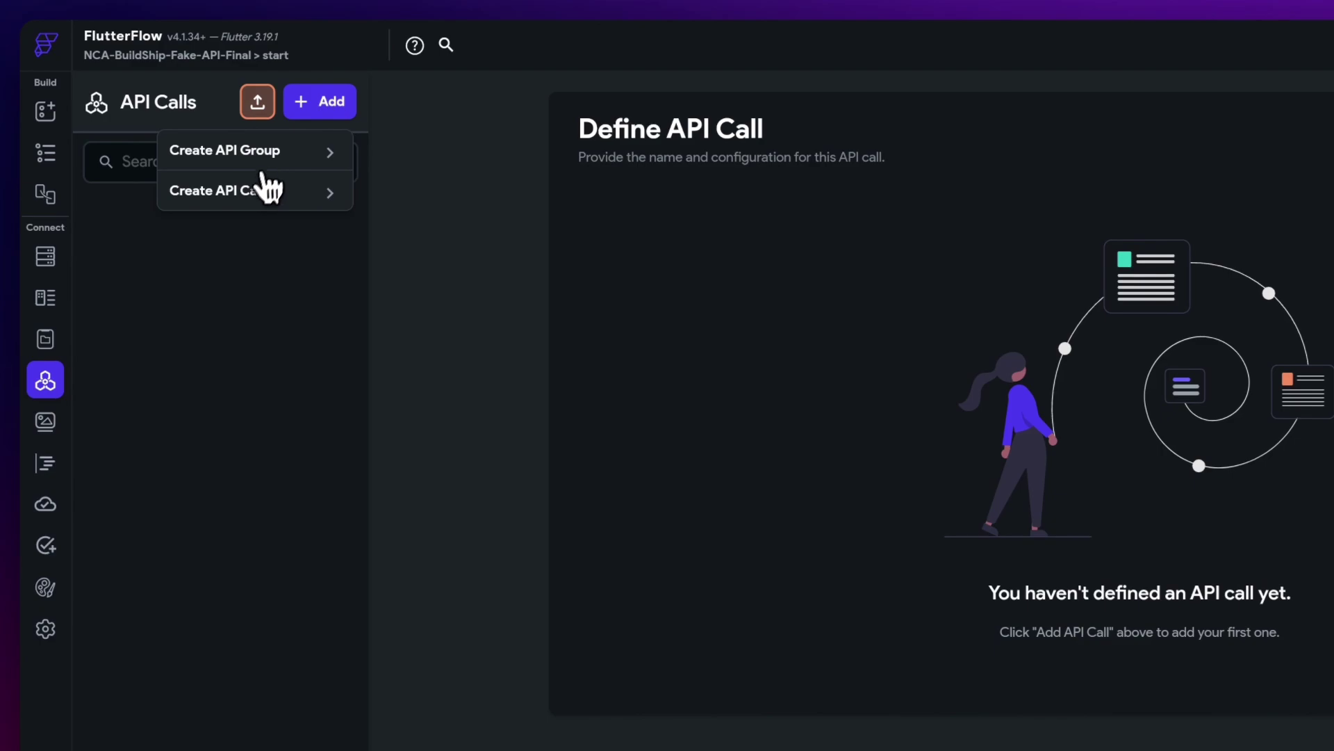
click(250, 205)
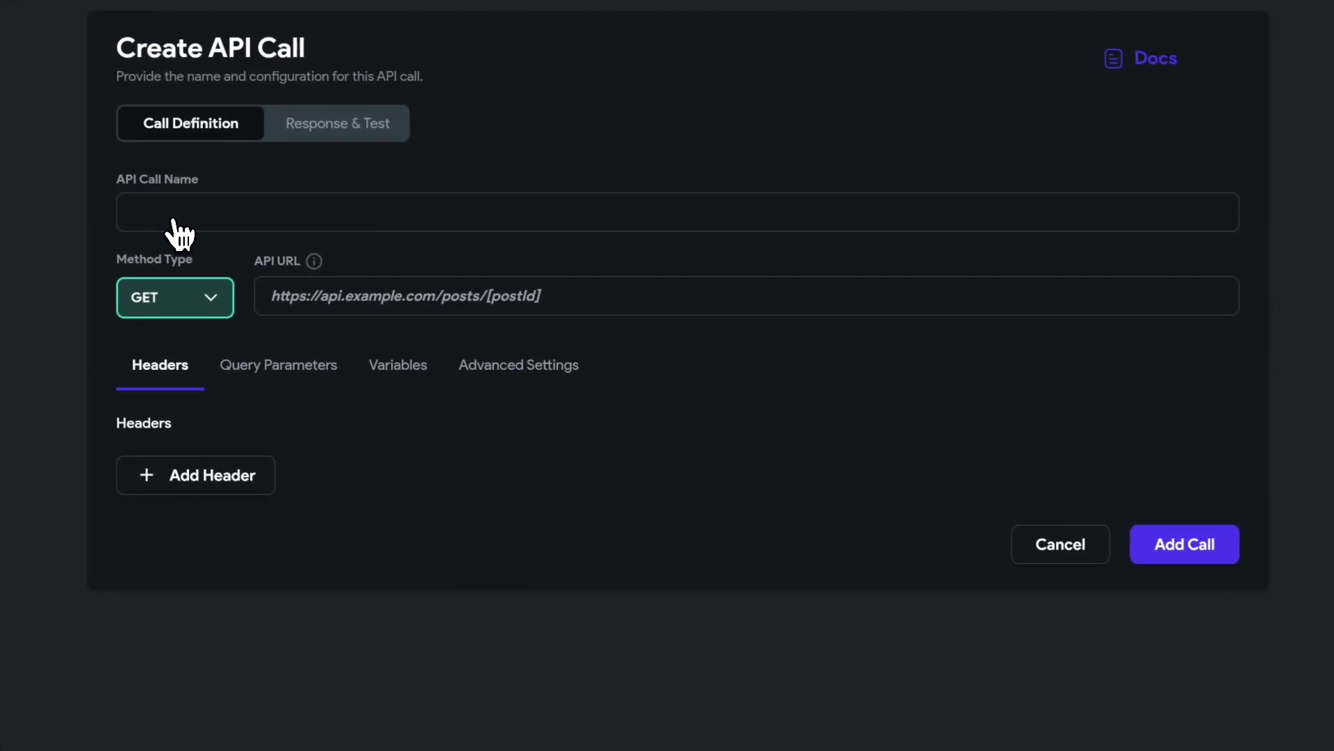
text(Person Result)
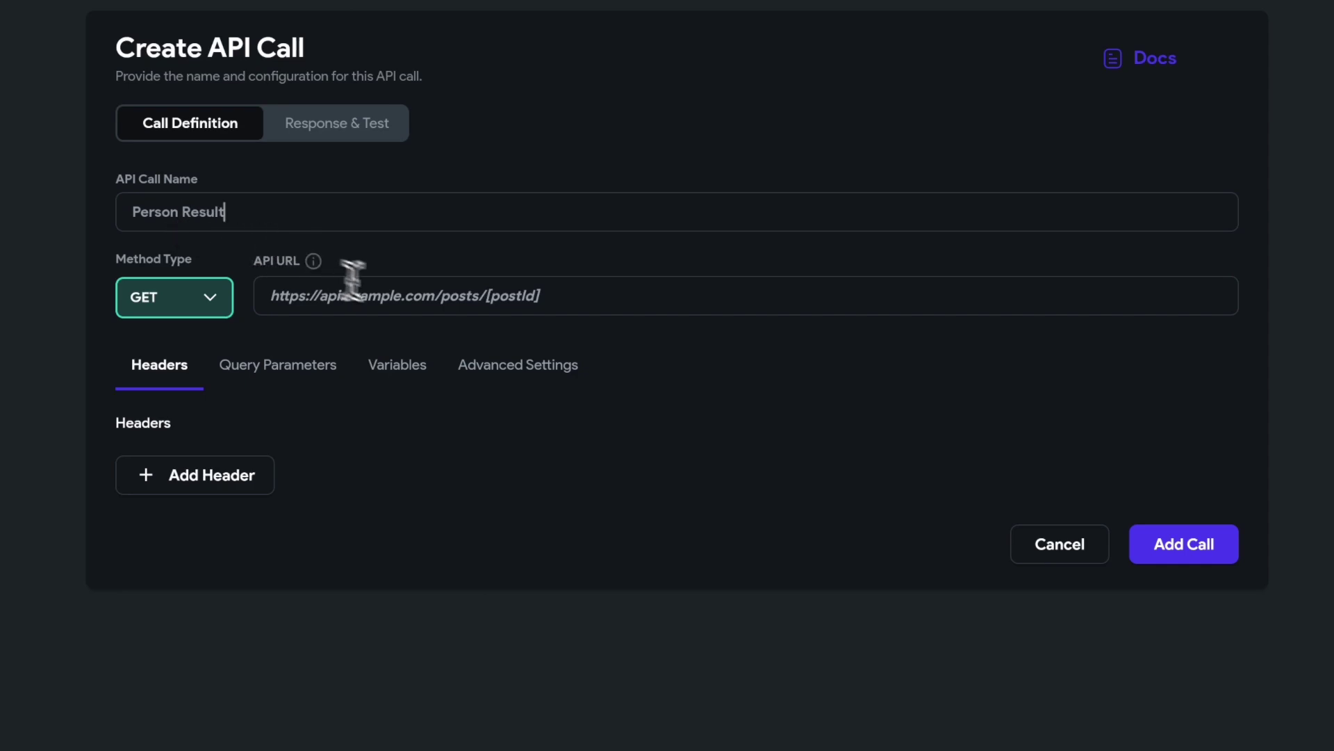
click(591, 305)
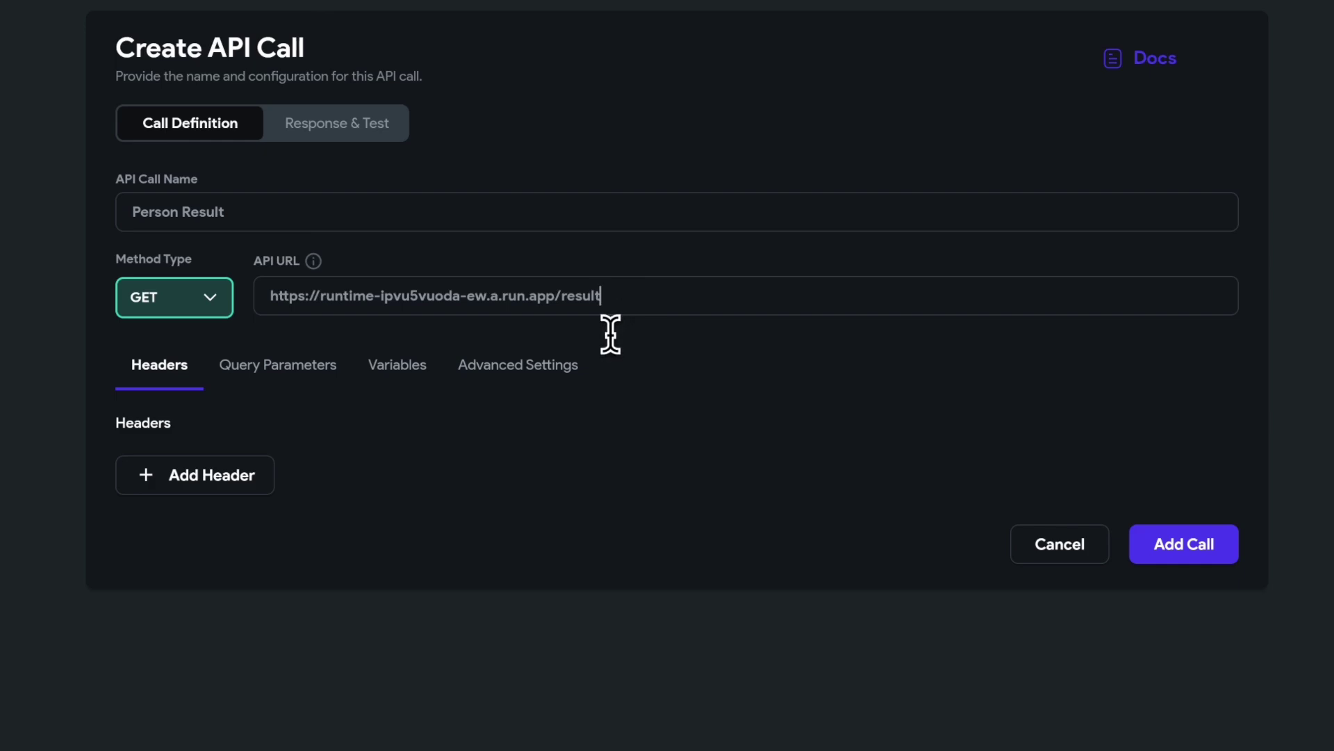
click(1155, 549)
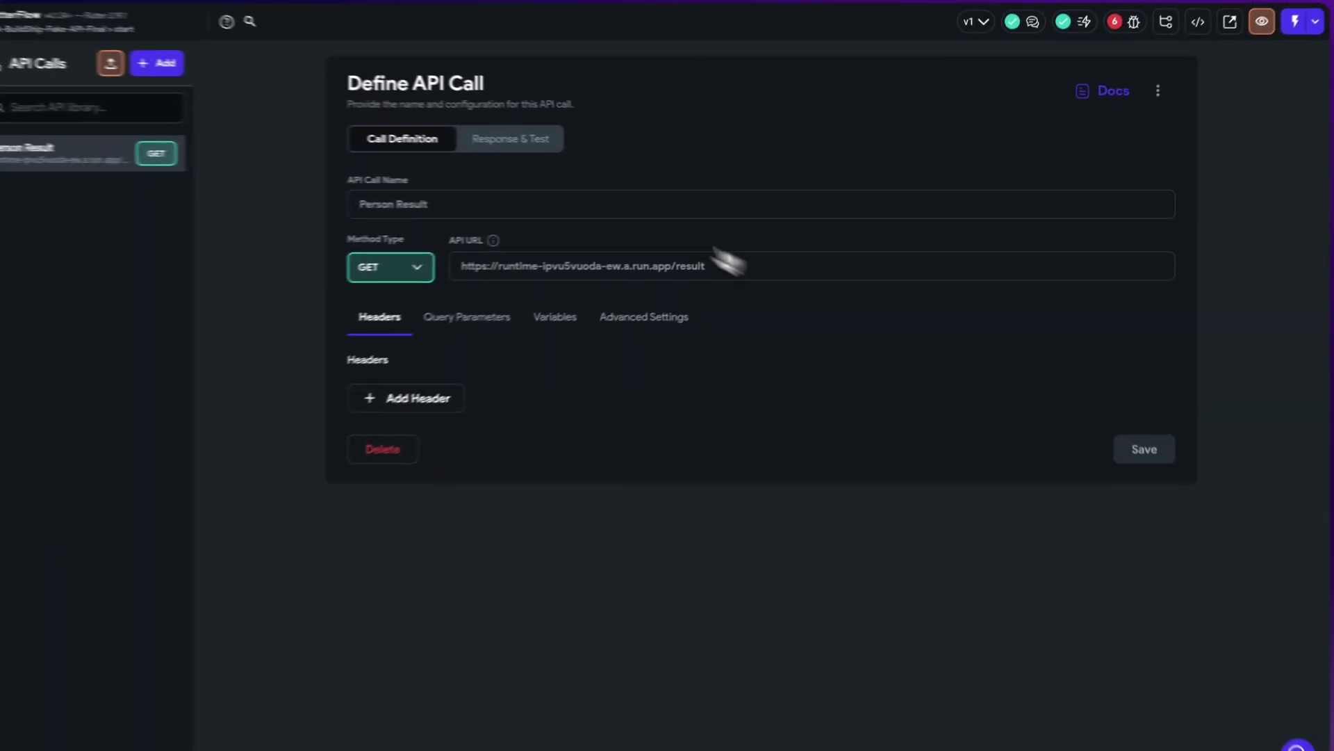
- Test Person Result and review the 200 JSON response of ids, names, ages and profile URLs
click(510, 141)
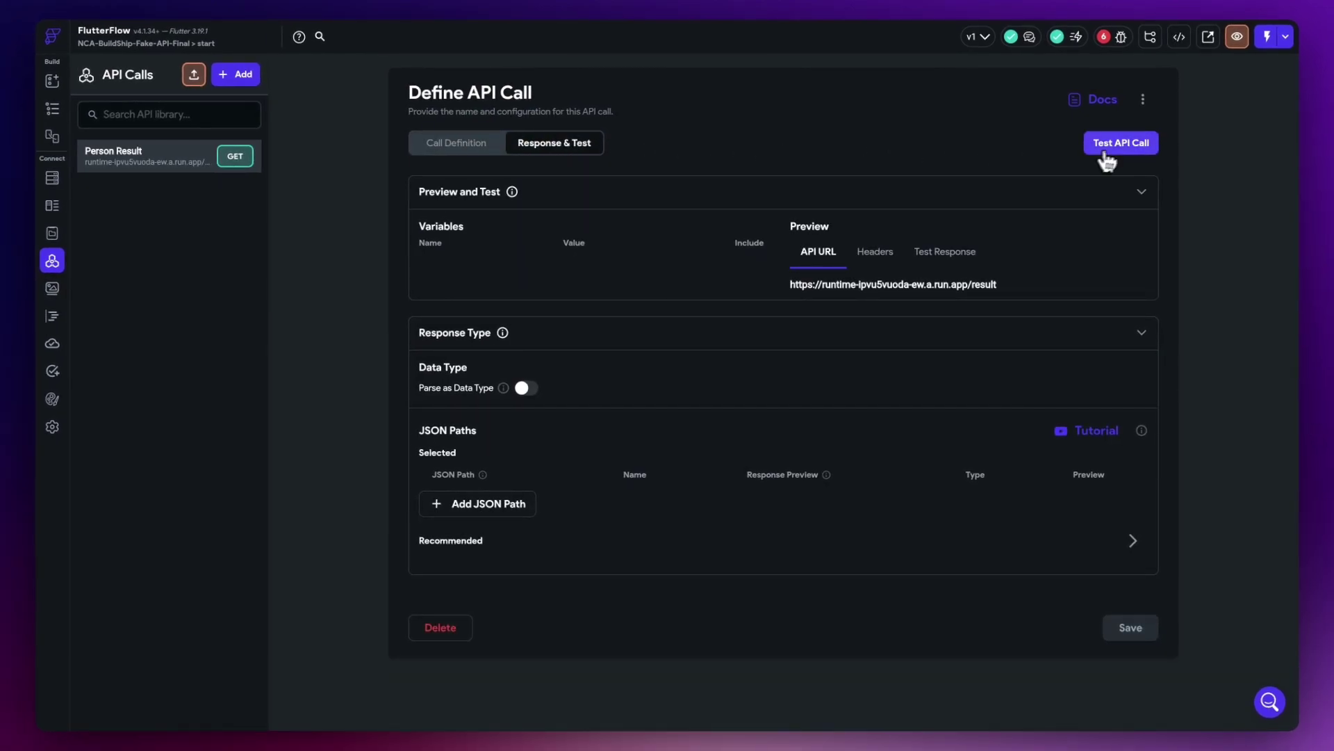
click(1106, 149)
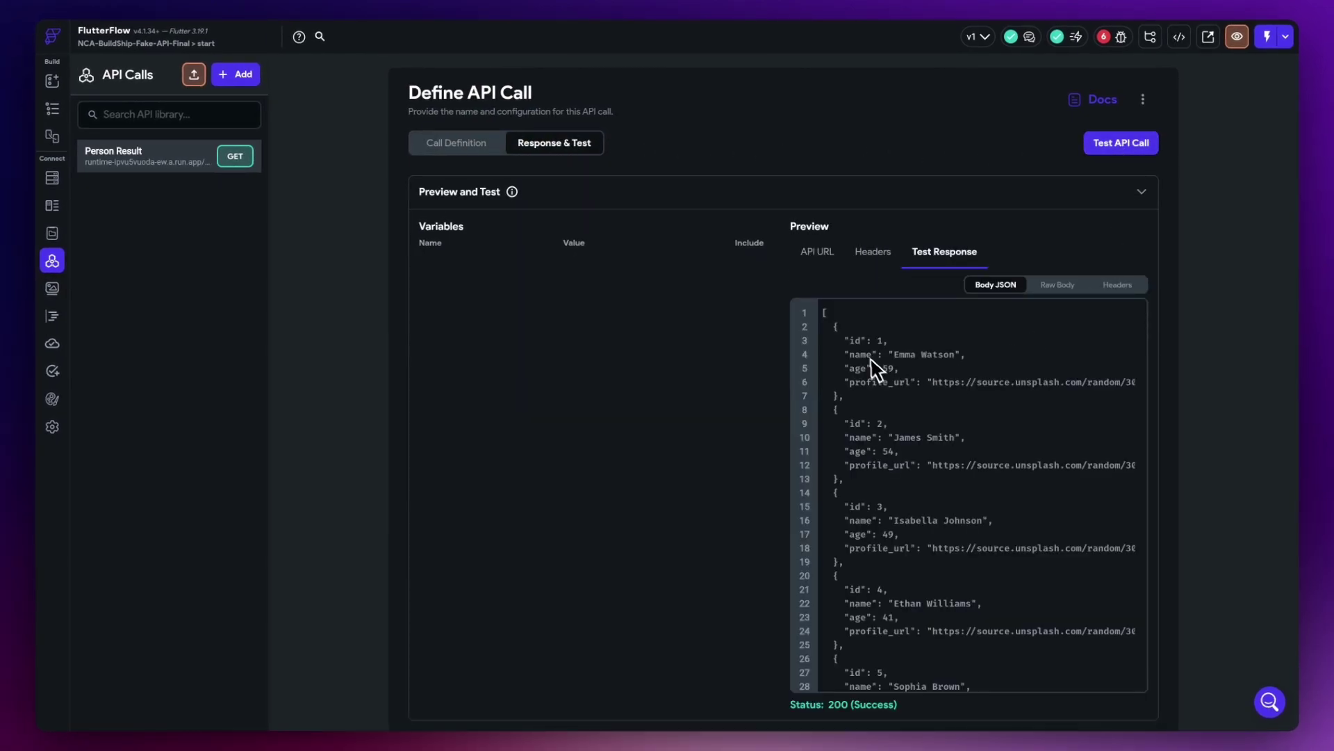
scroll(872, 448, down, 5)
scroll(883, 480, down, 2)
scroll(894, 512, up, 8)
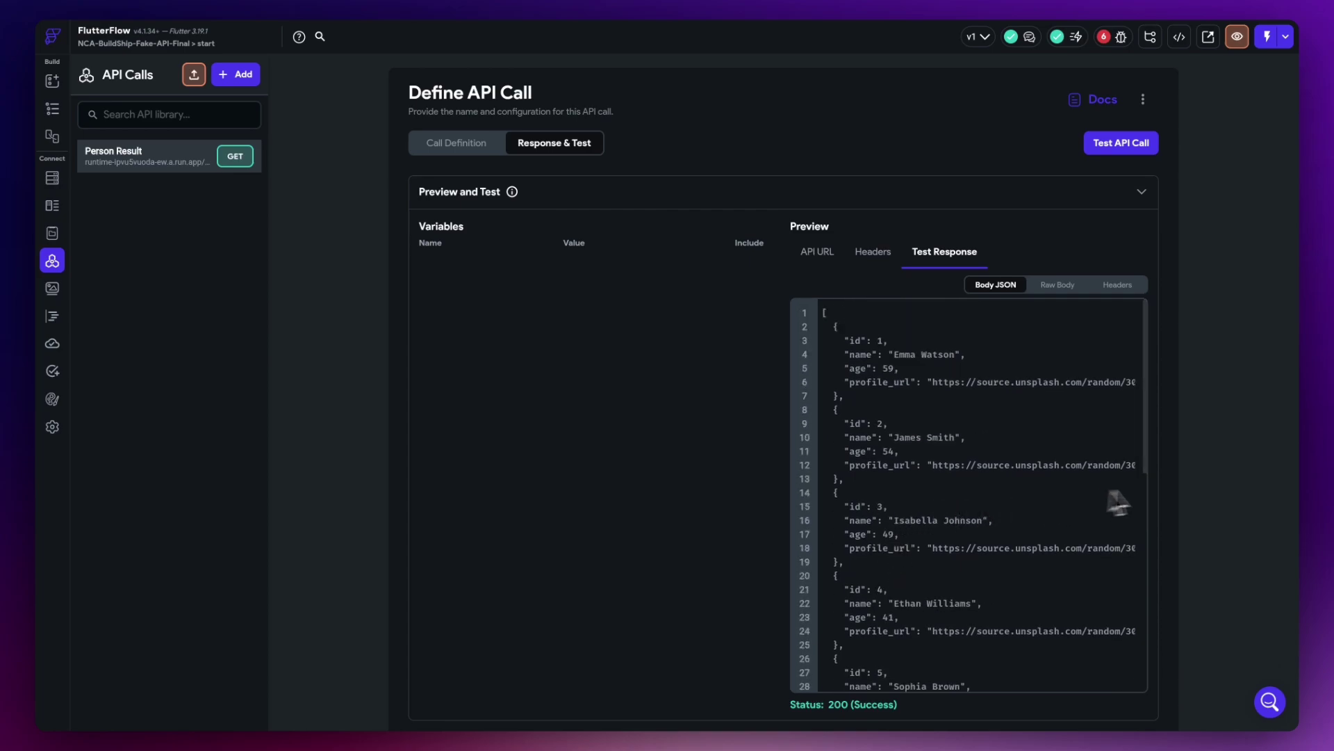
scroll(1182, 494, down, 5)
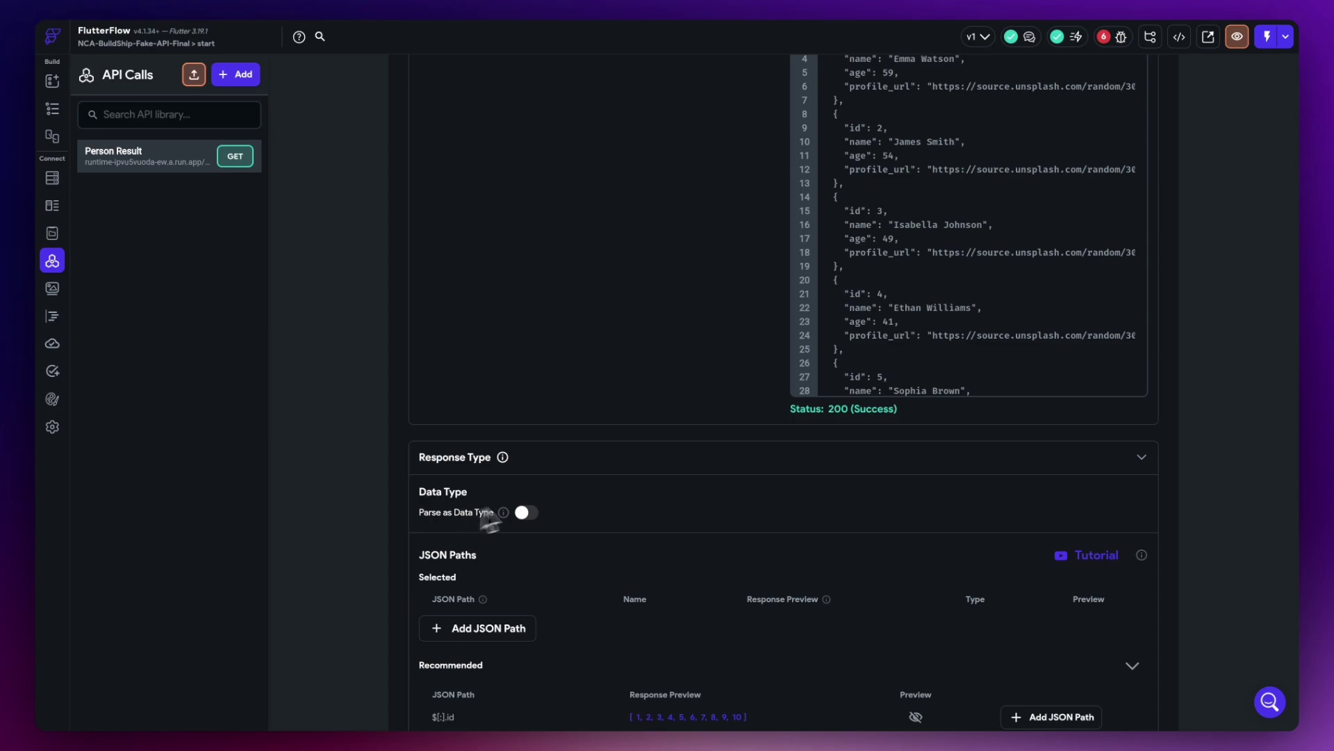
- Inspect the James Smith entry and the second entry's id in the test response
drag(841, 119, 849, 179)
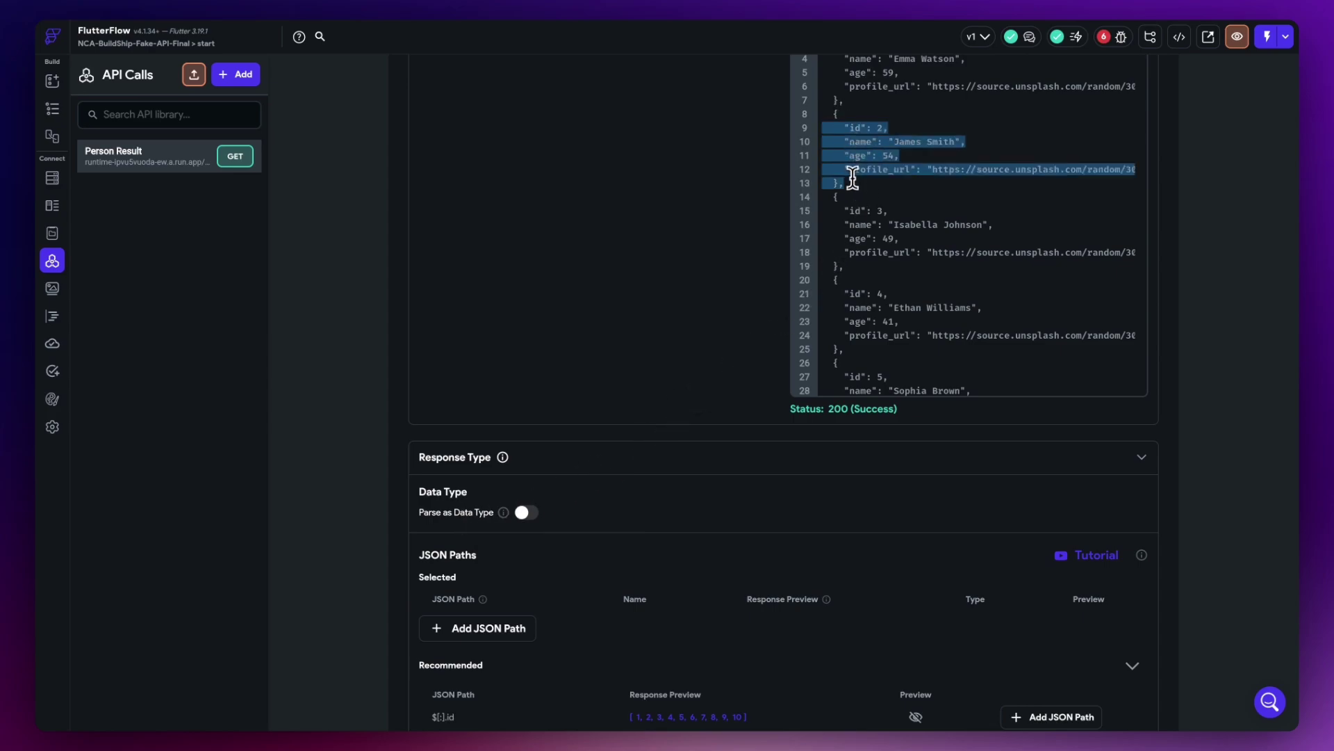
click(852, 142)
drag(909, 141, 899, 170)
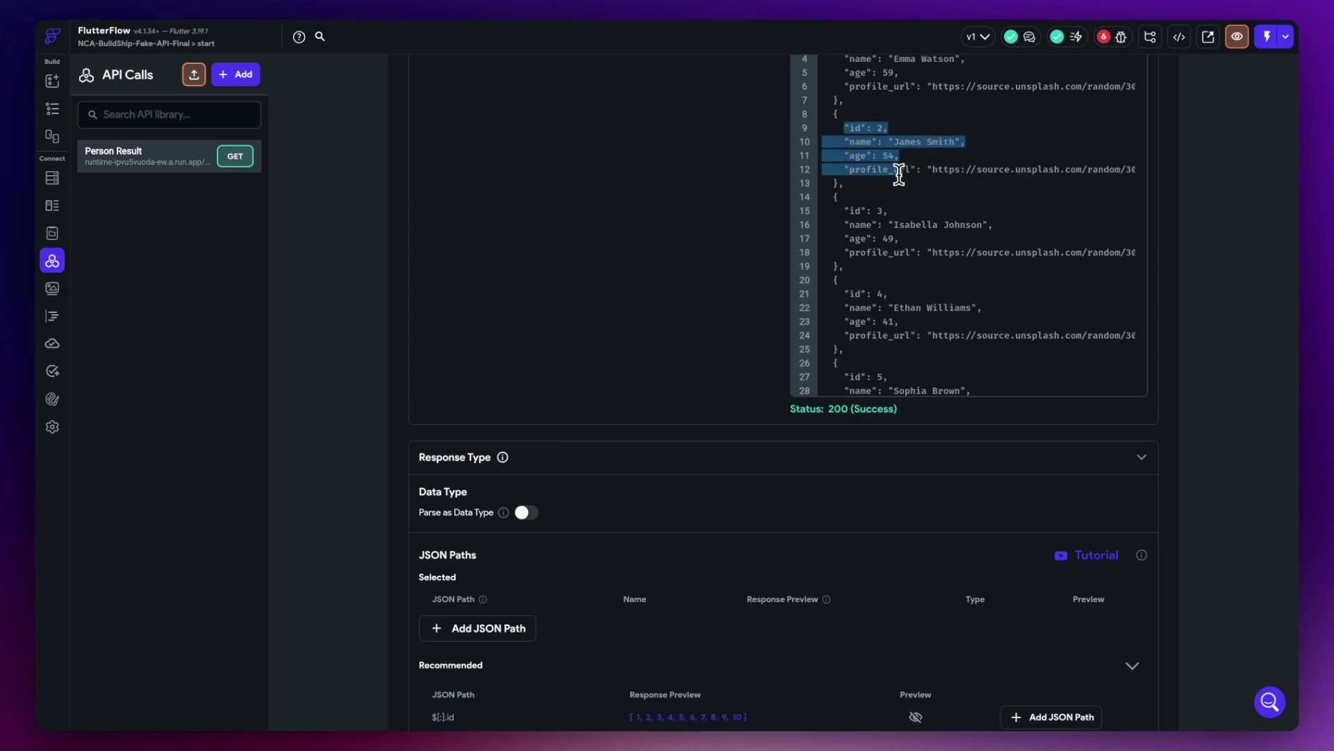
click(900, 174)
drag(848, 127, 899, 131)
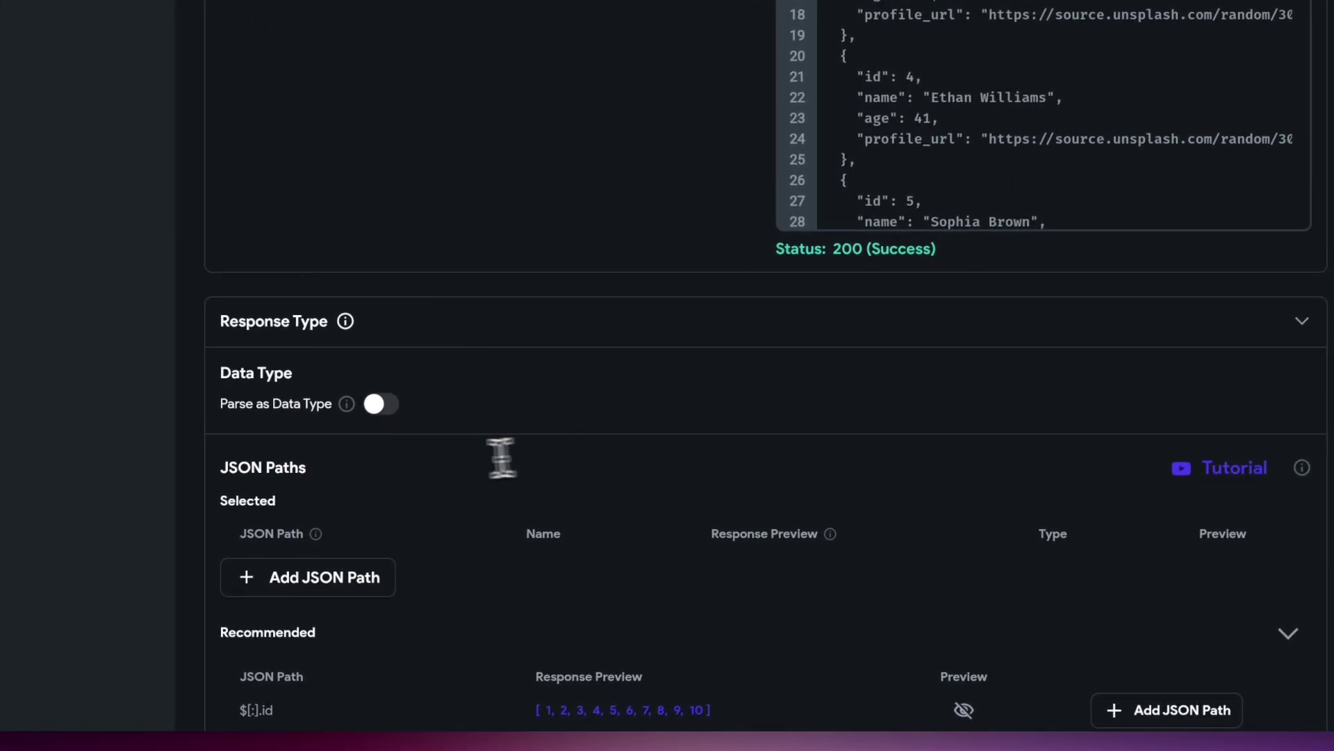
- Parse the response as a list of the Person data type and save the call
click(379, 404)
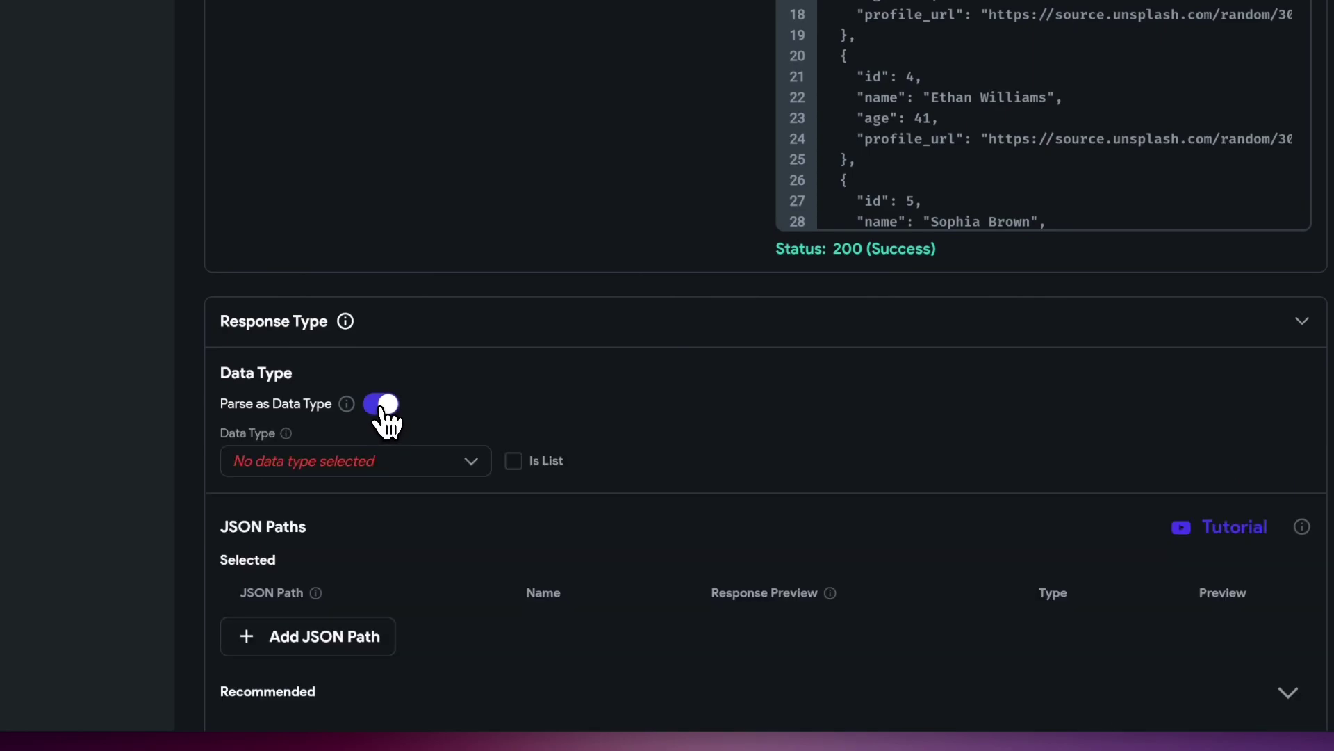
click(295, 471)
click(283, 469)
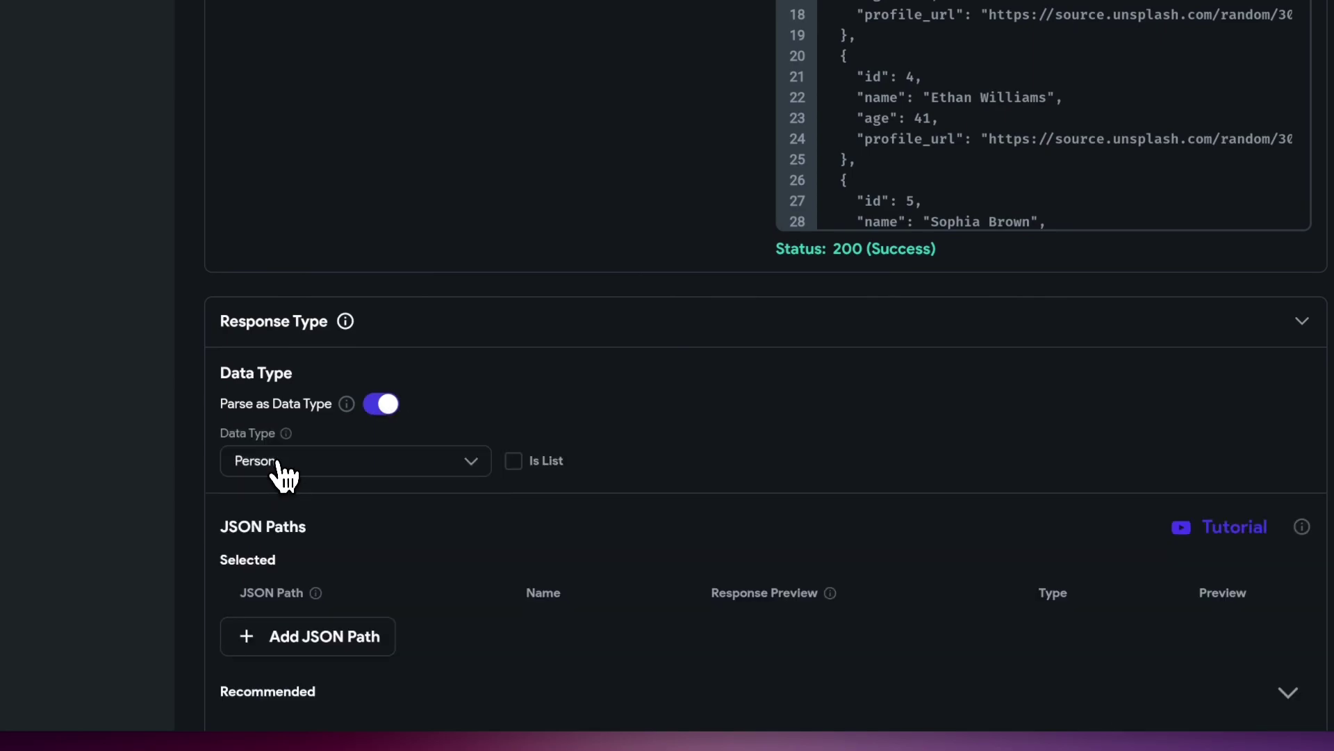
click(515, 463)
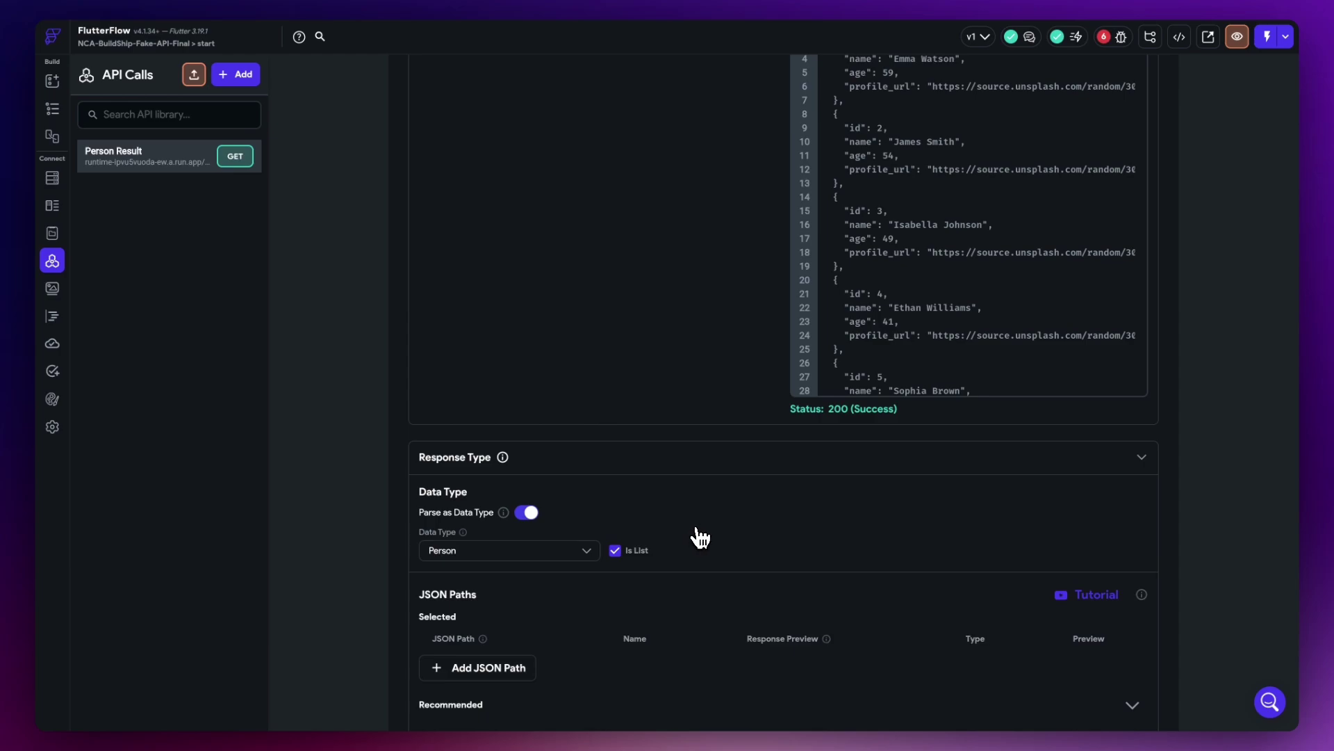
scroll(769, 536, down, 4)
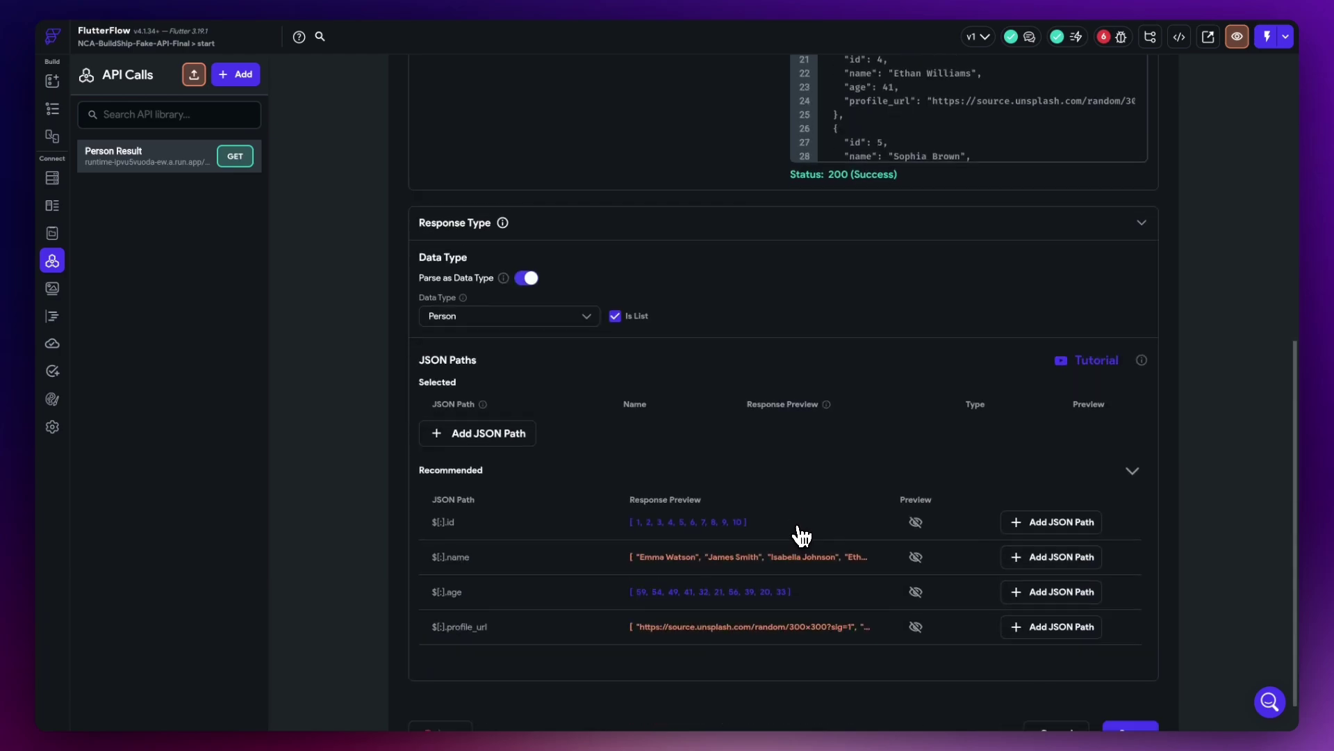
click(1117, 716)
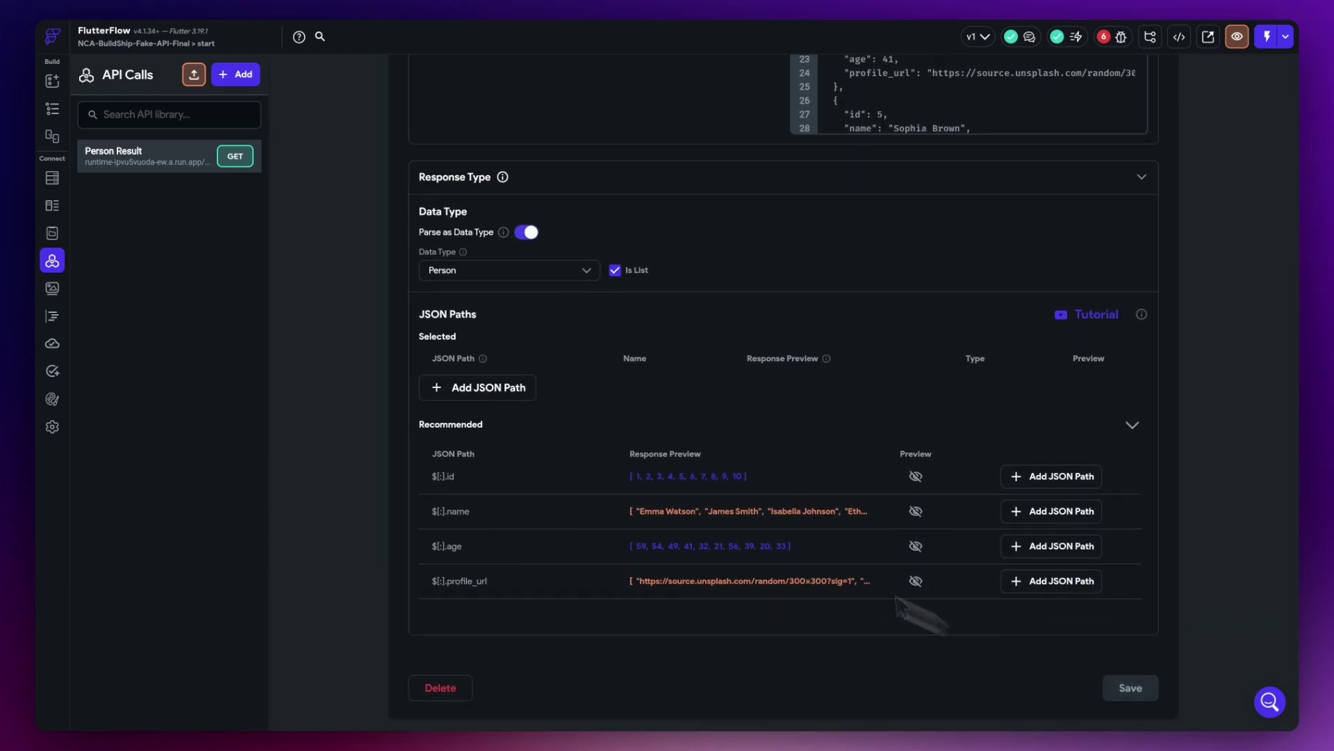
scroll(551, 470, up, 8)
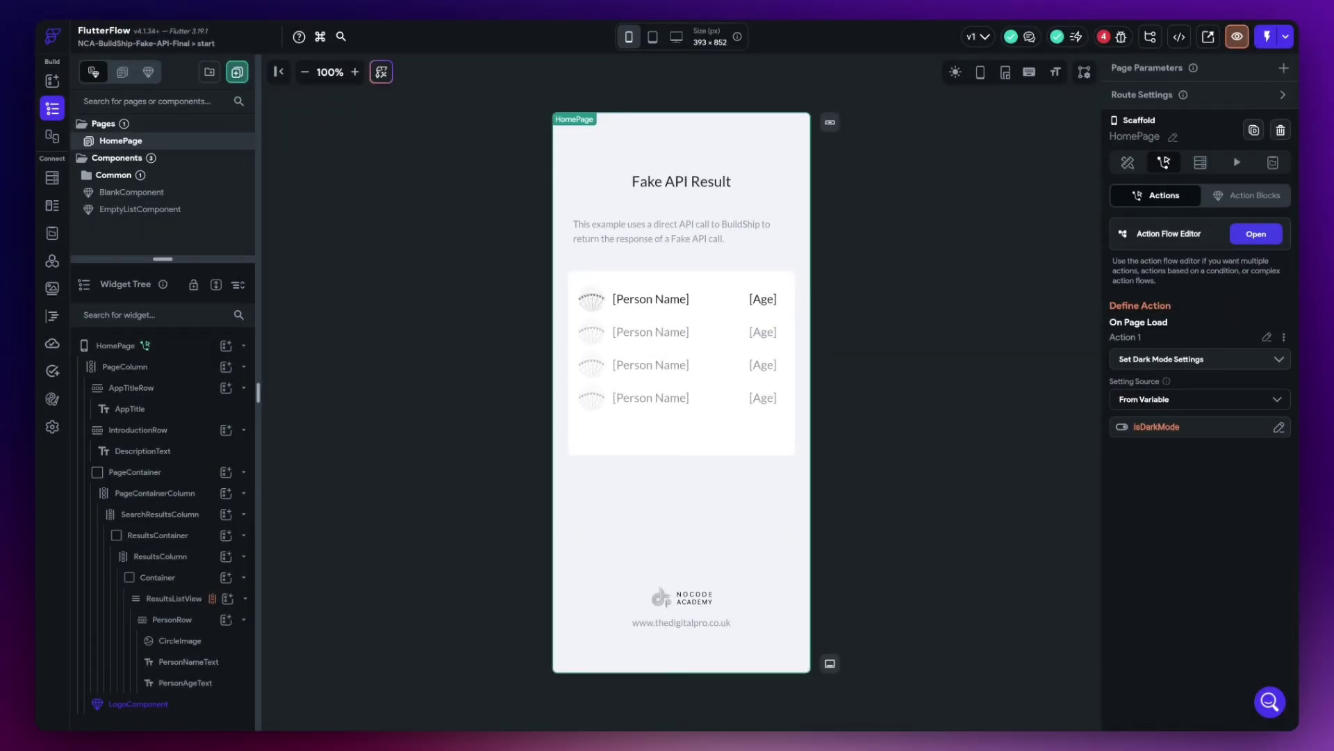
- Add a Person Result API call to HomePage's On Page Load flow after Set Dark Mode Settings
click(131, 347)
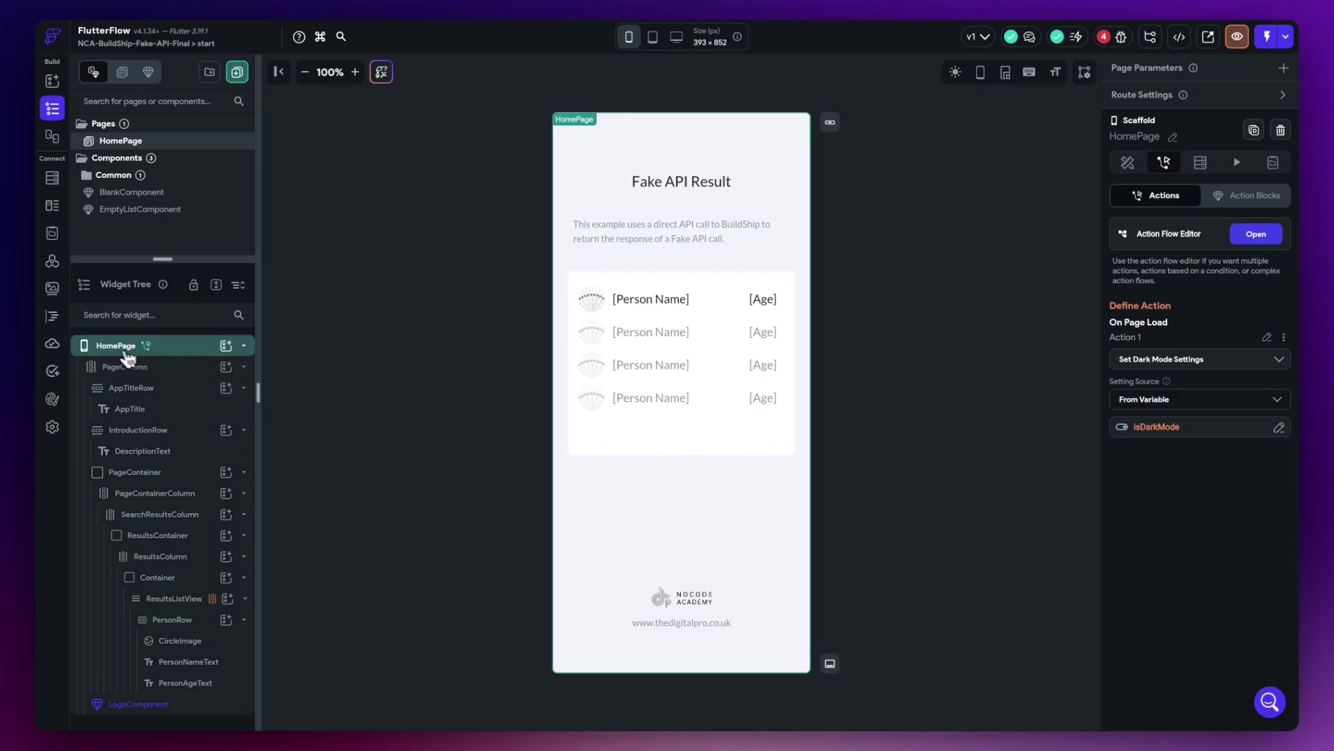
click(114, 349)
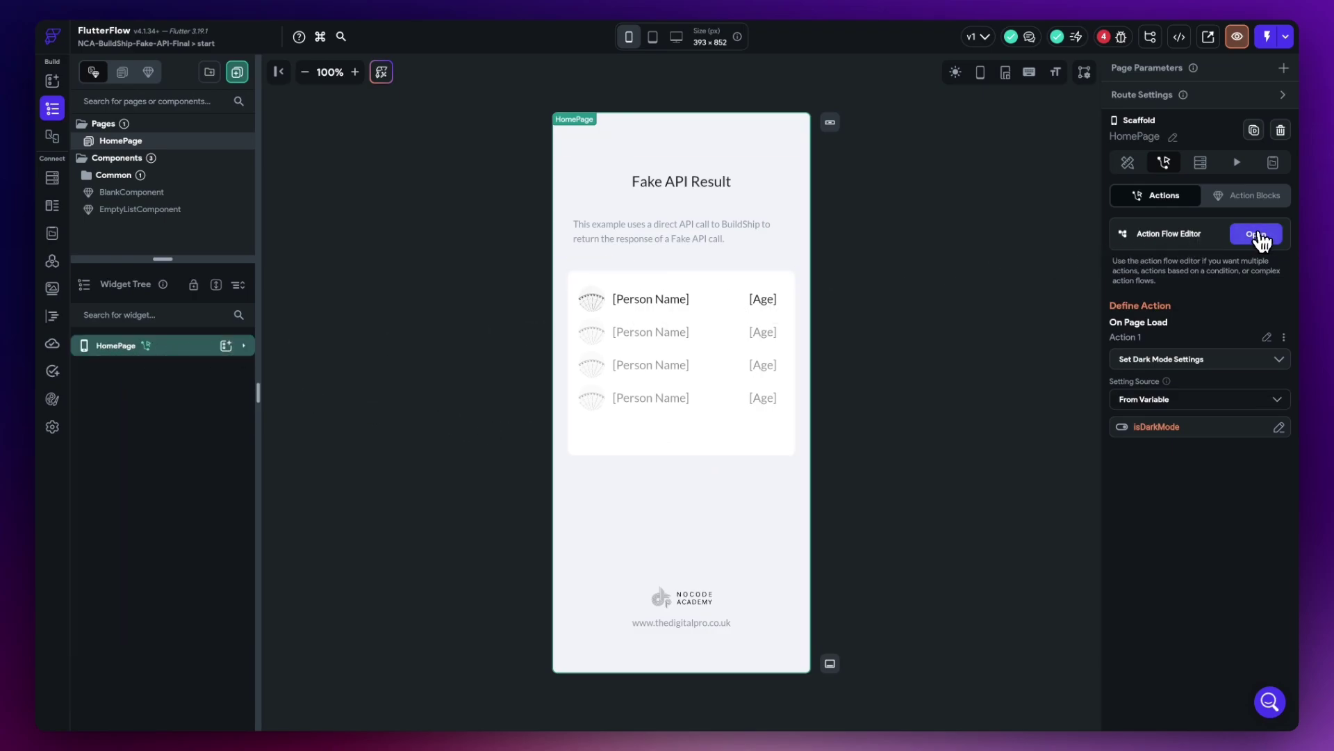
click(1256, 235)
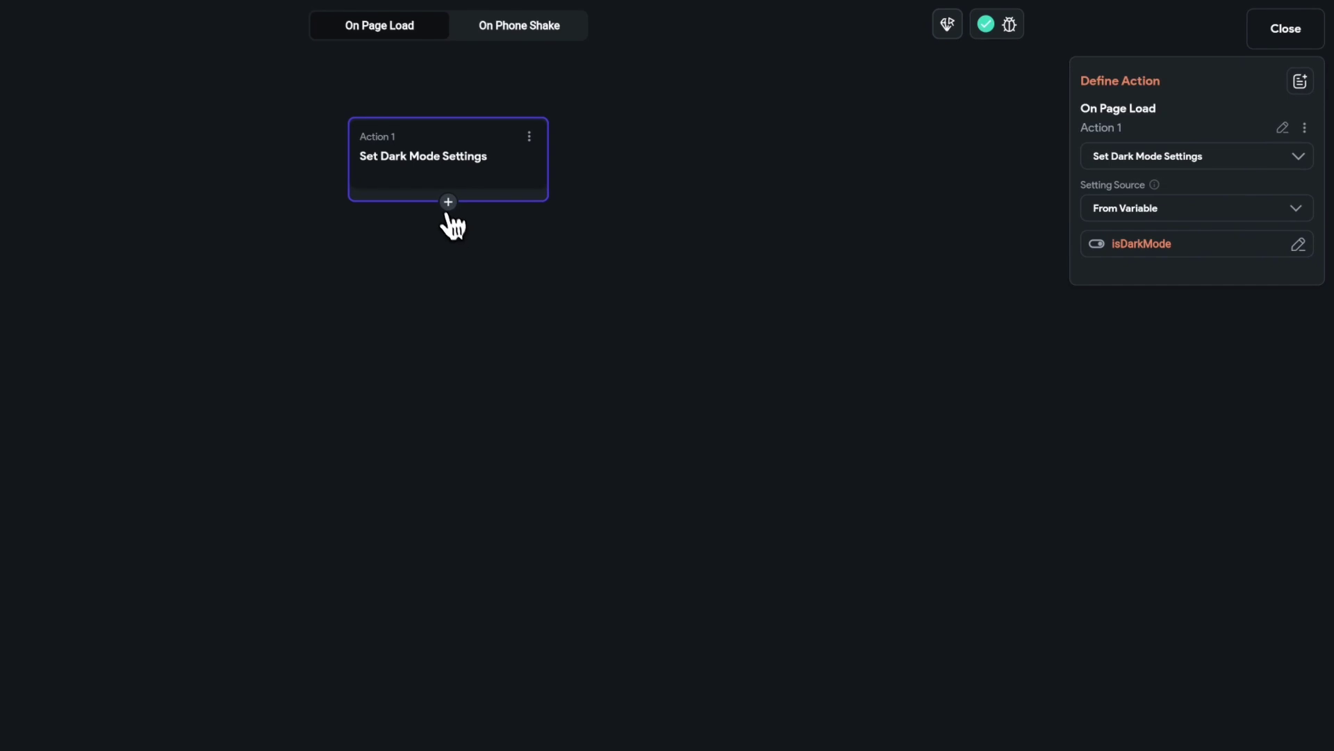
click(536, 214)
click(469, 238)
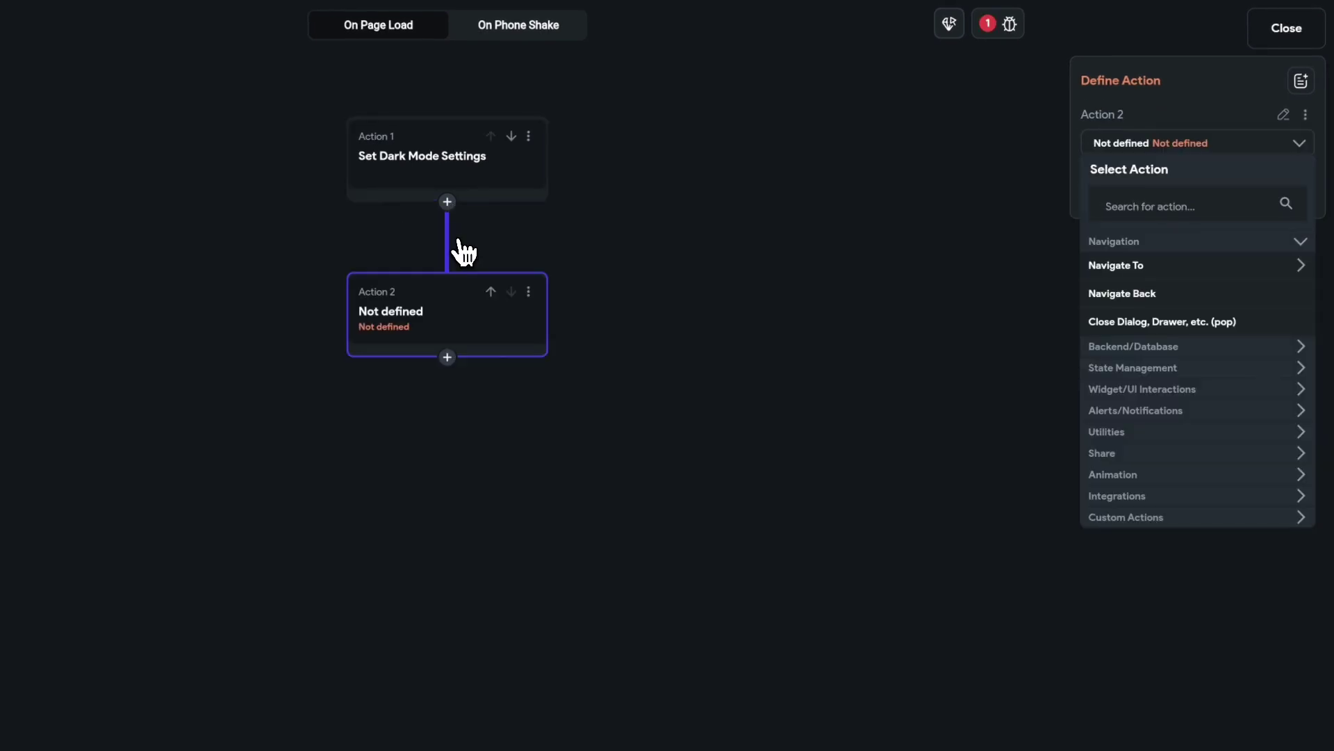
click(1152, 209)
text(api)
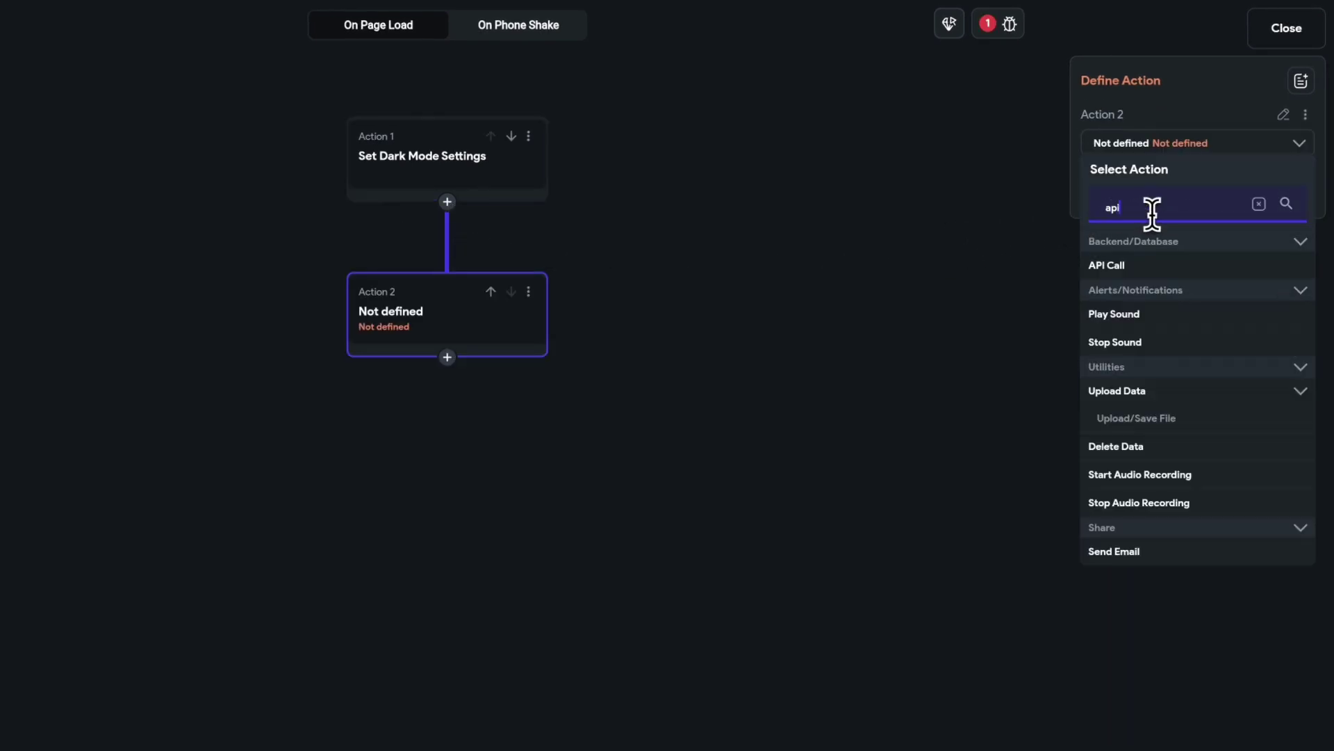
click(1135, 267)
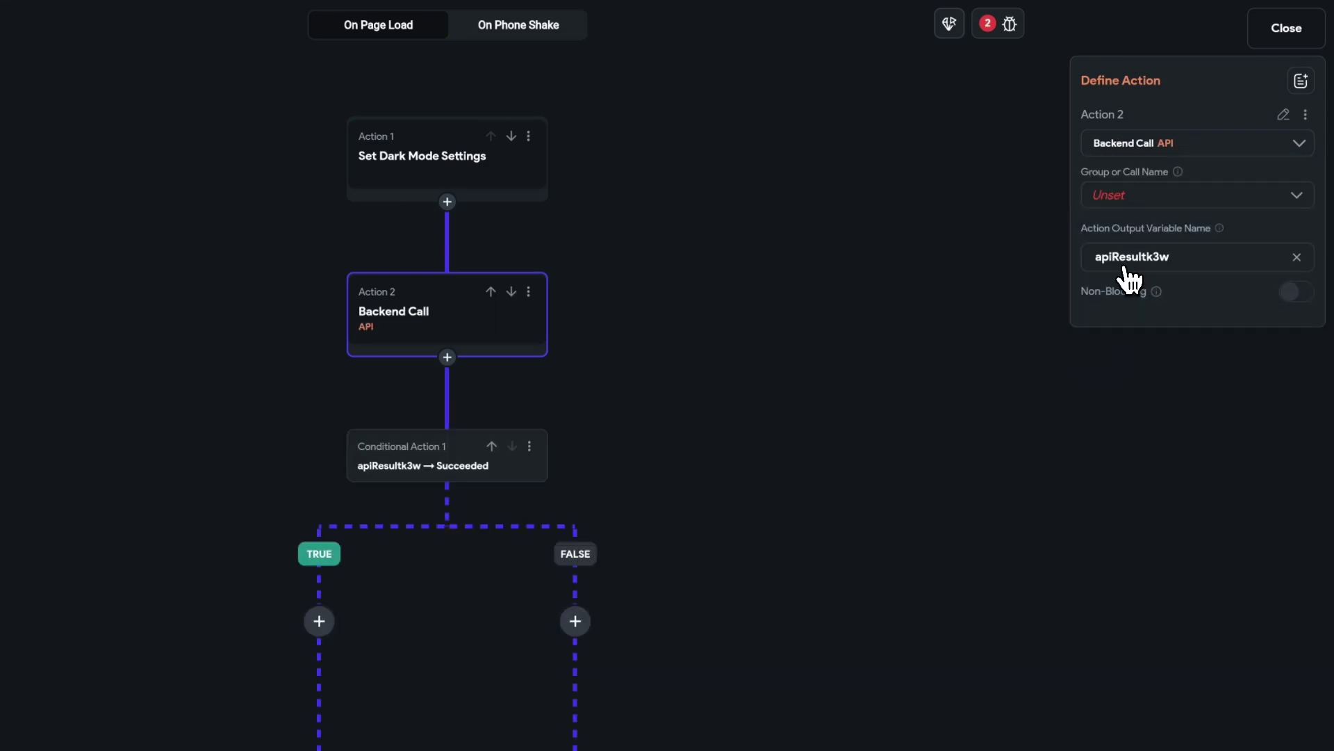
click(1130, 203)
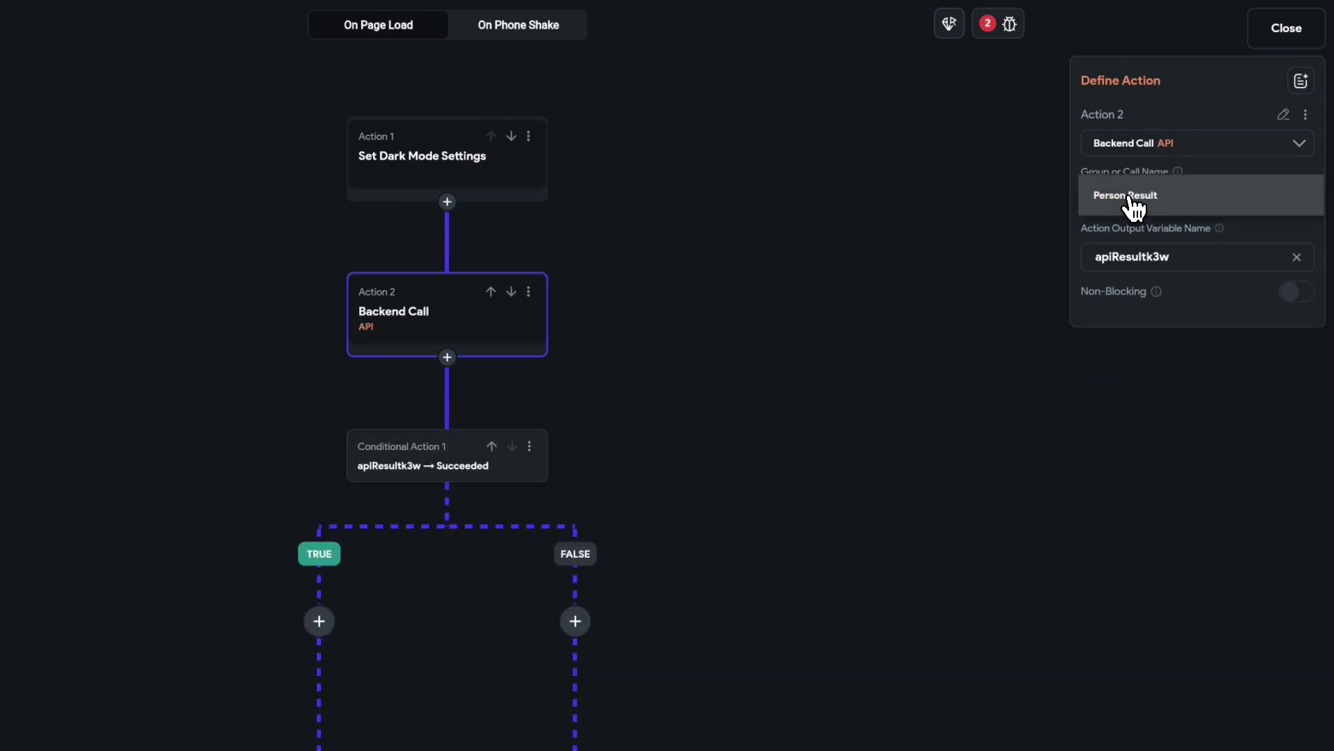
click(1172, 197)
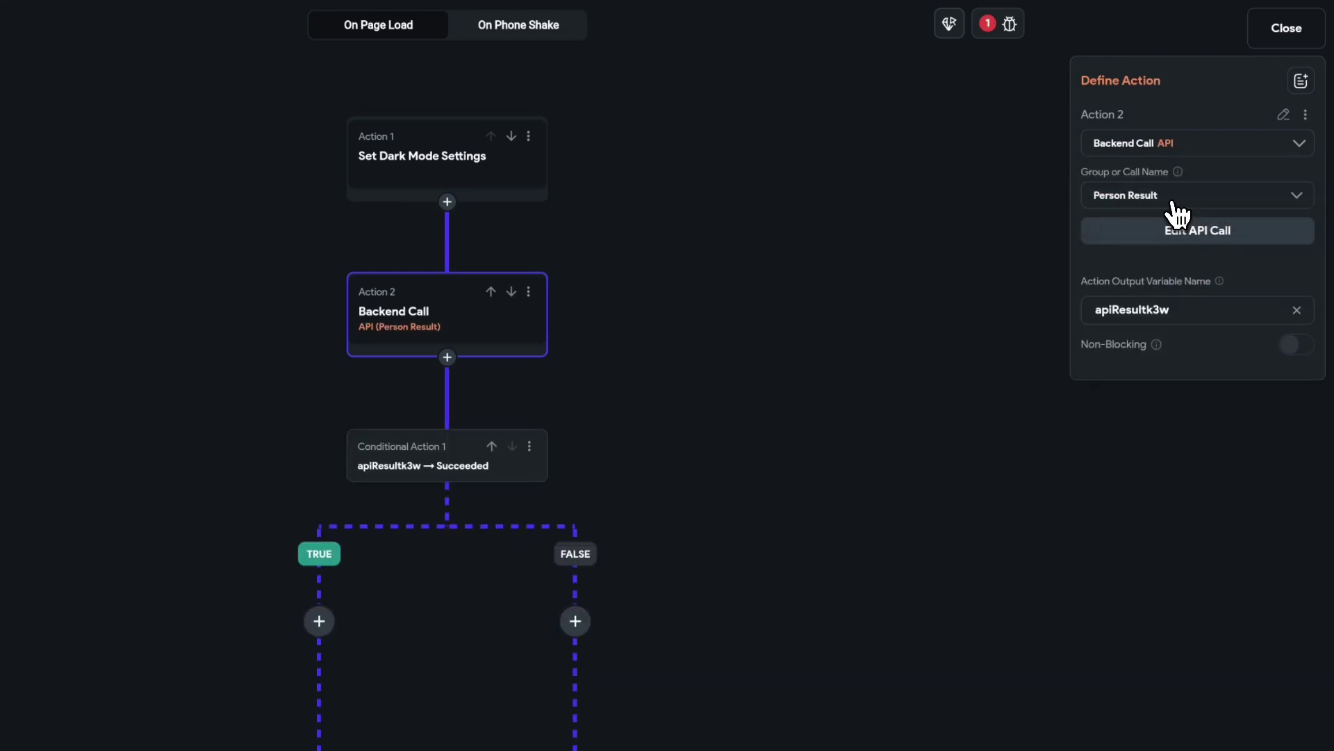
drag(670, 468, 673, 316)
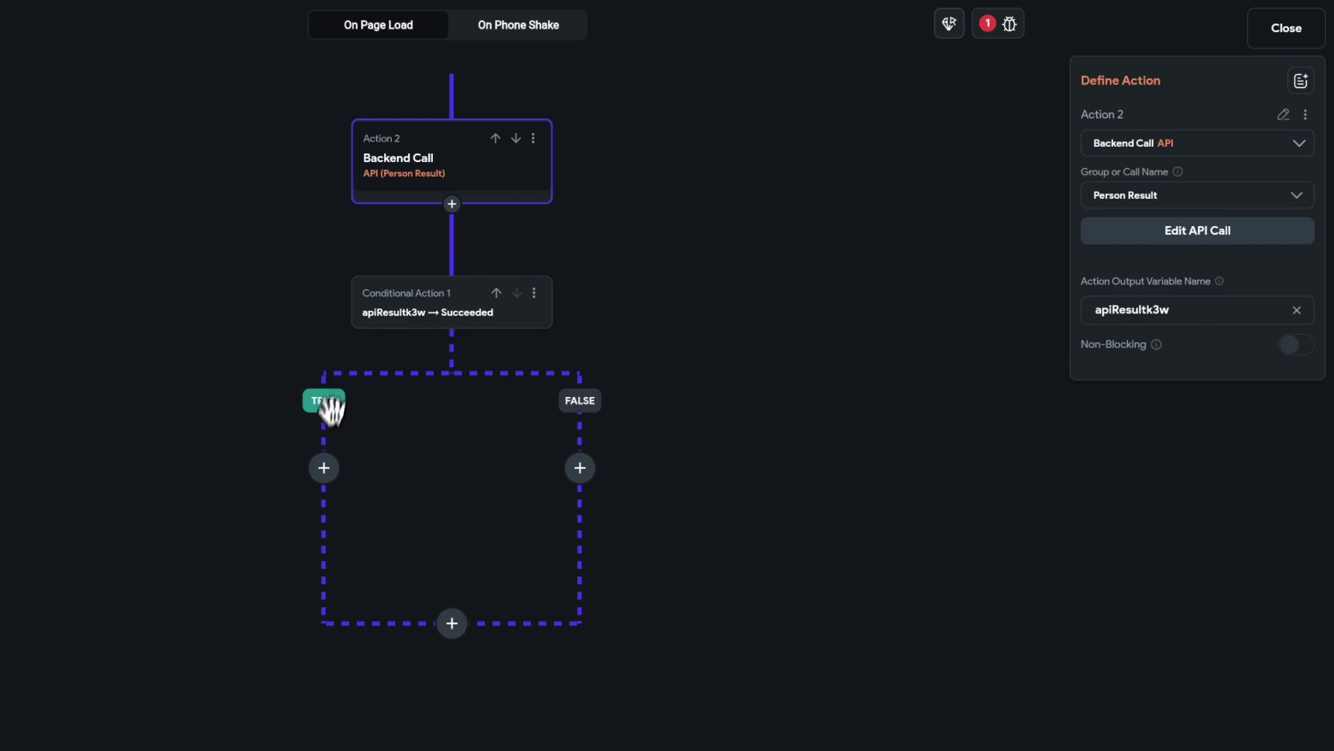
- Add an Update Page State action on the TRUE branch that replaces the persons field
click(326, 472)
click(328, 512)
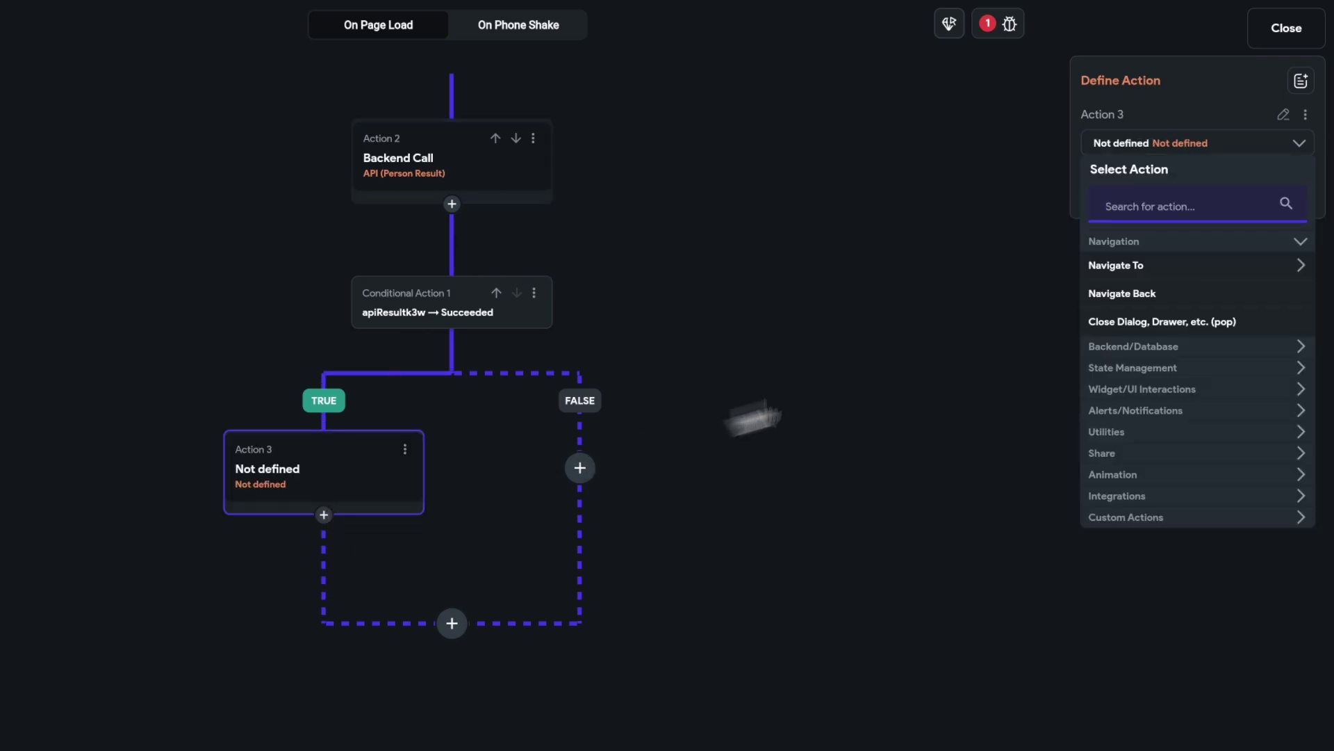
text(state)
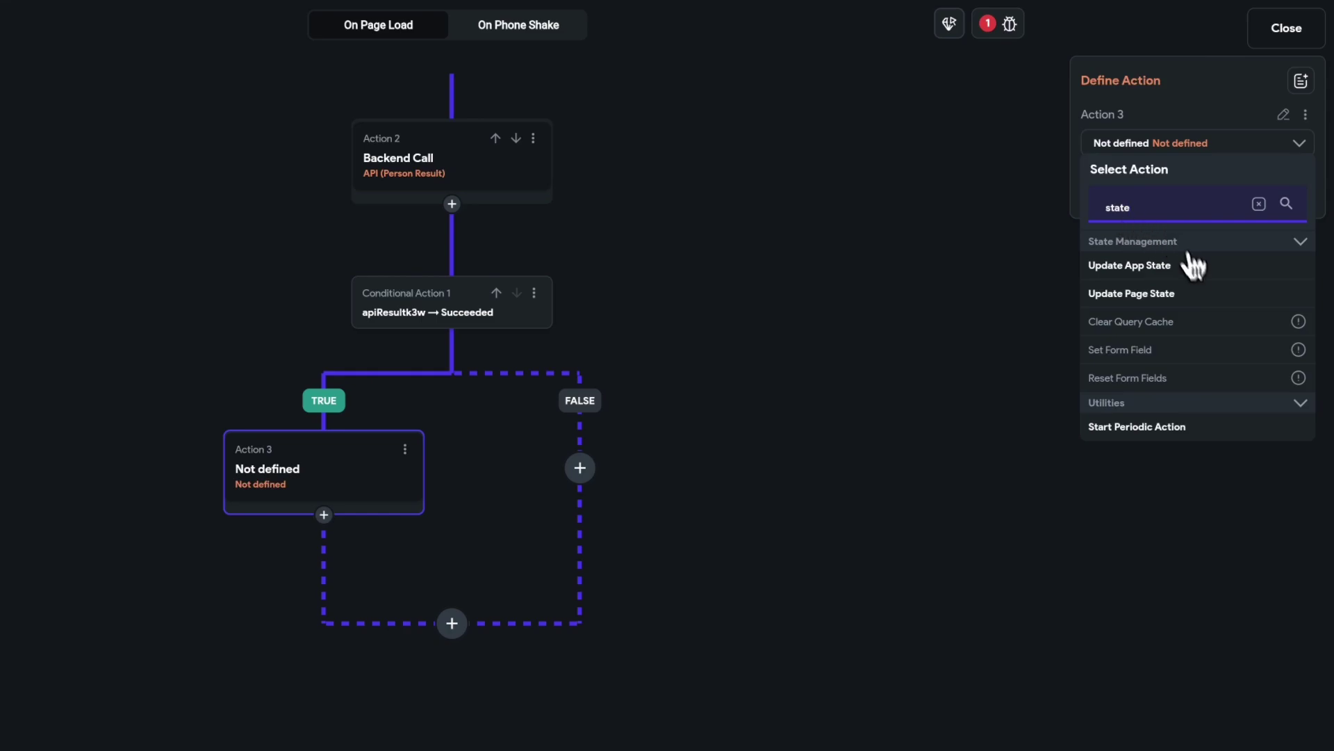
click(1145, 299)
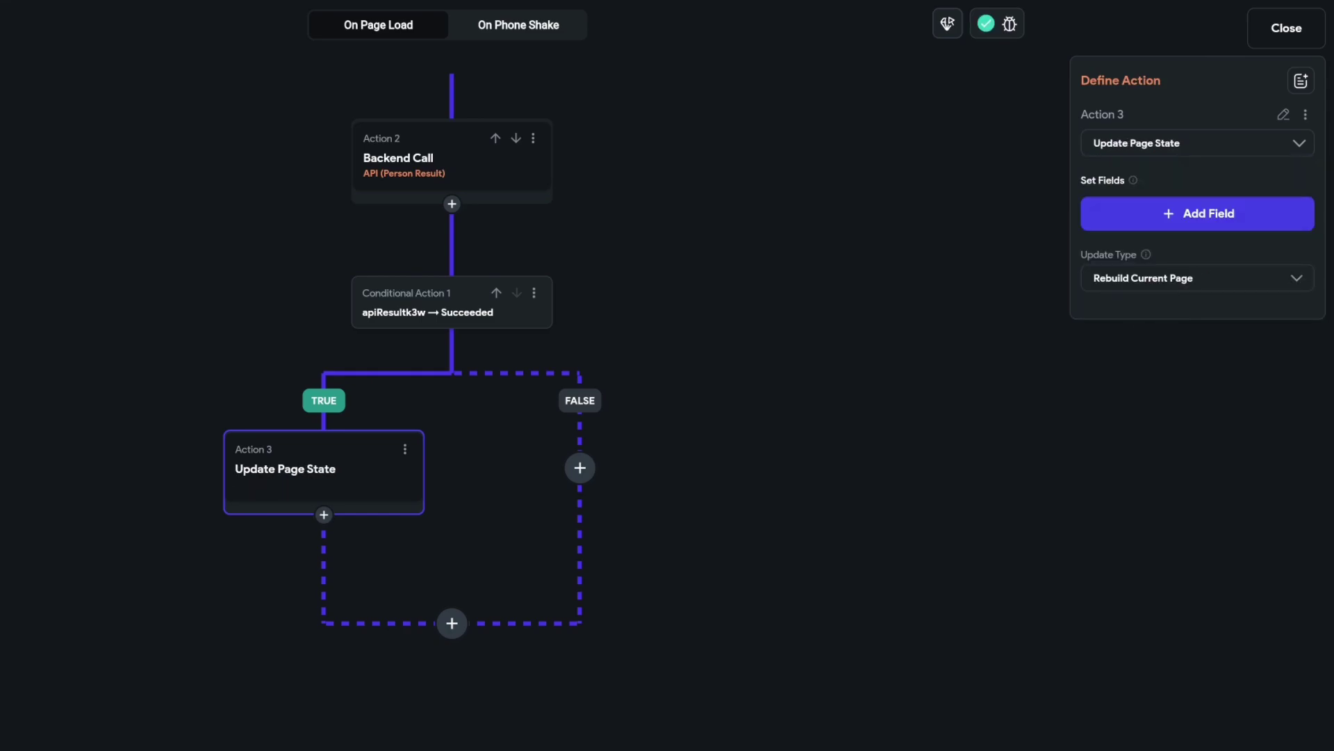
click(1195, 221)
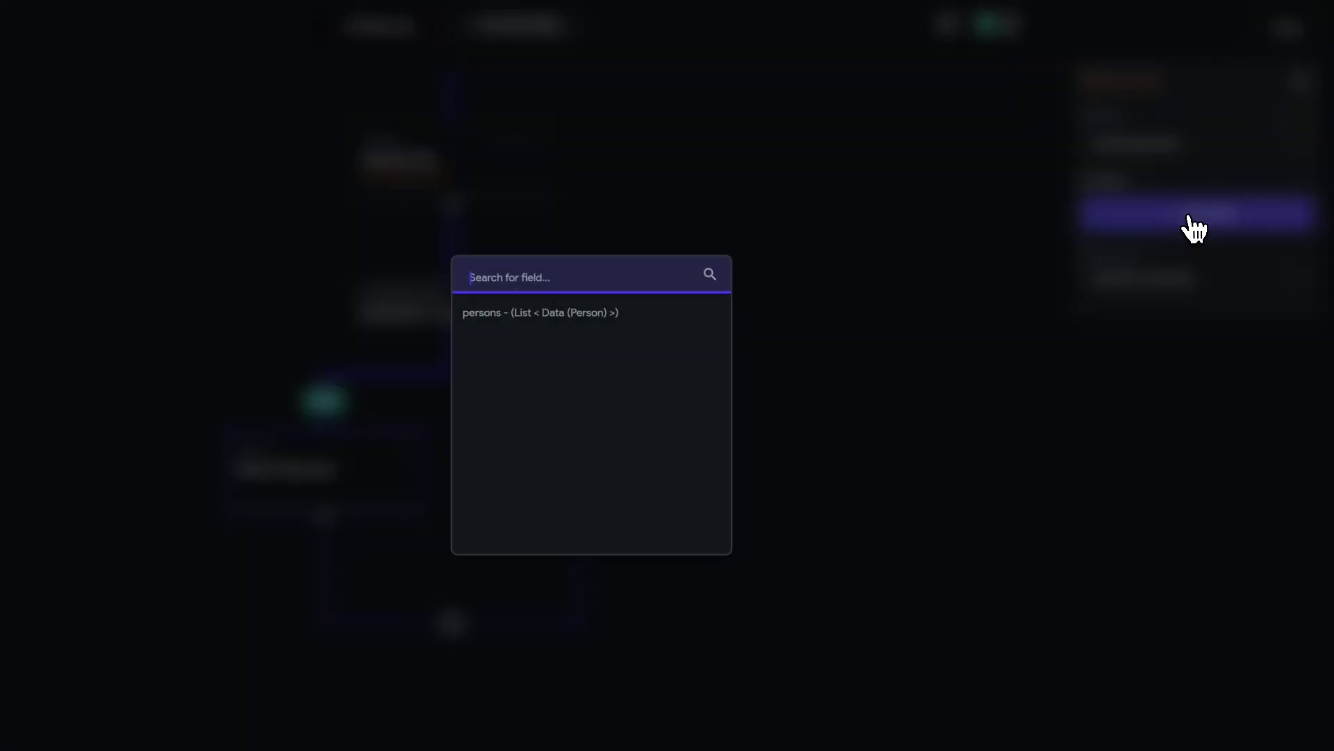
click(541, 314)
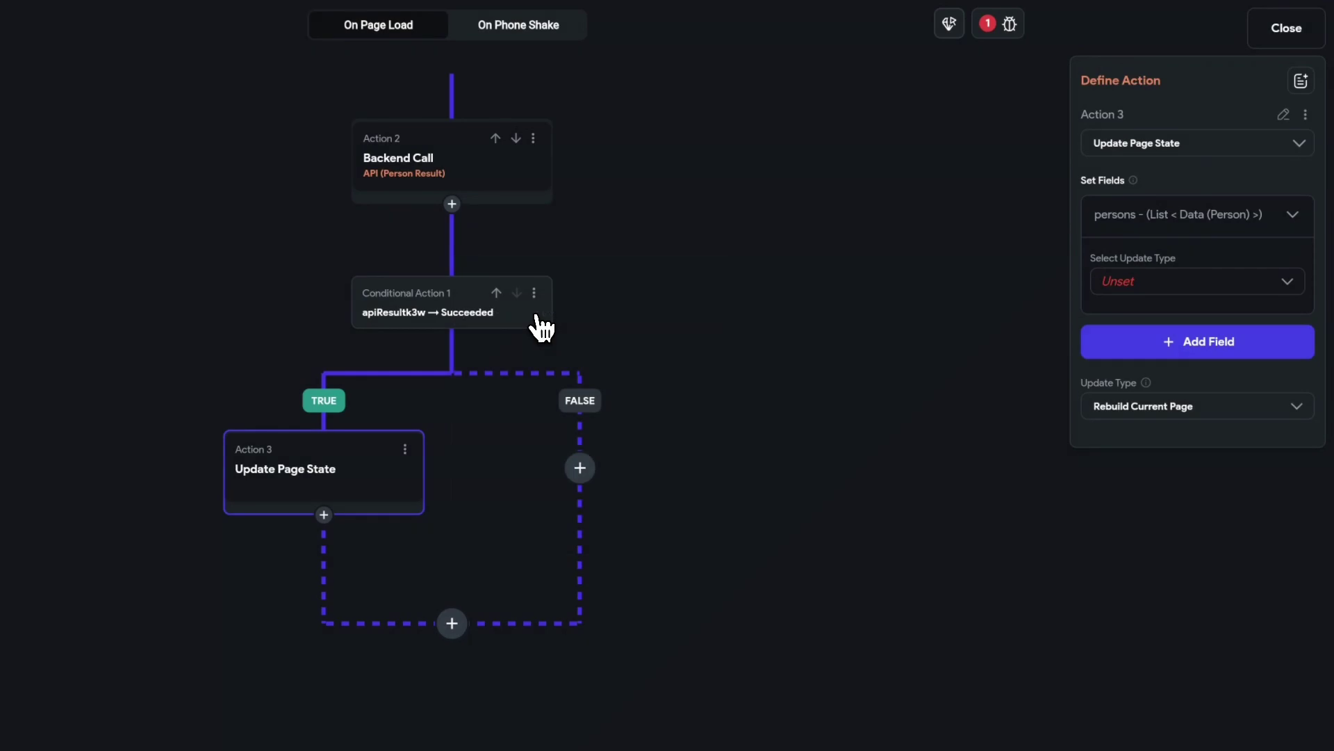
click(1133, 290)
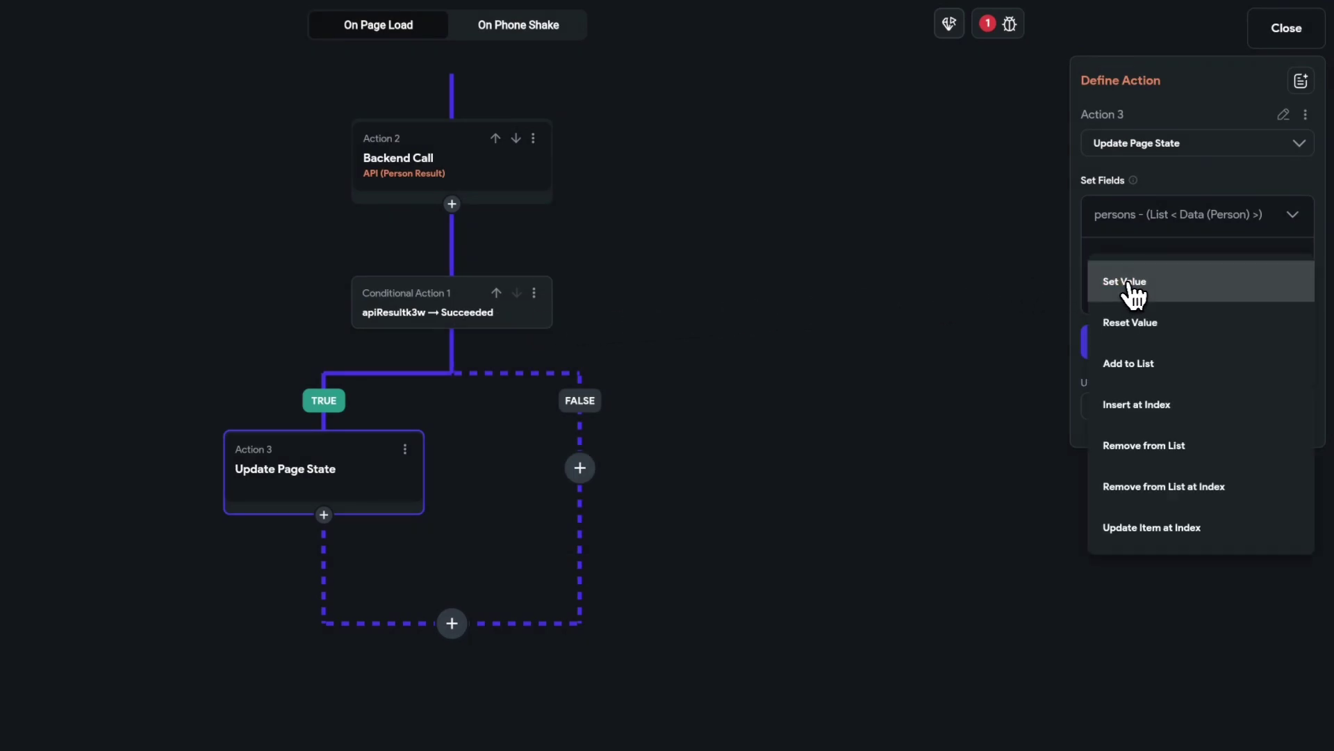
click(1147, 286)
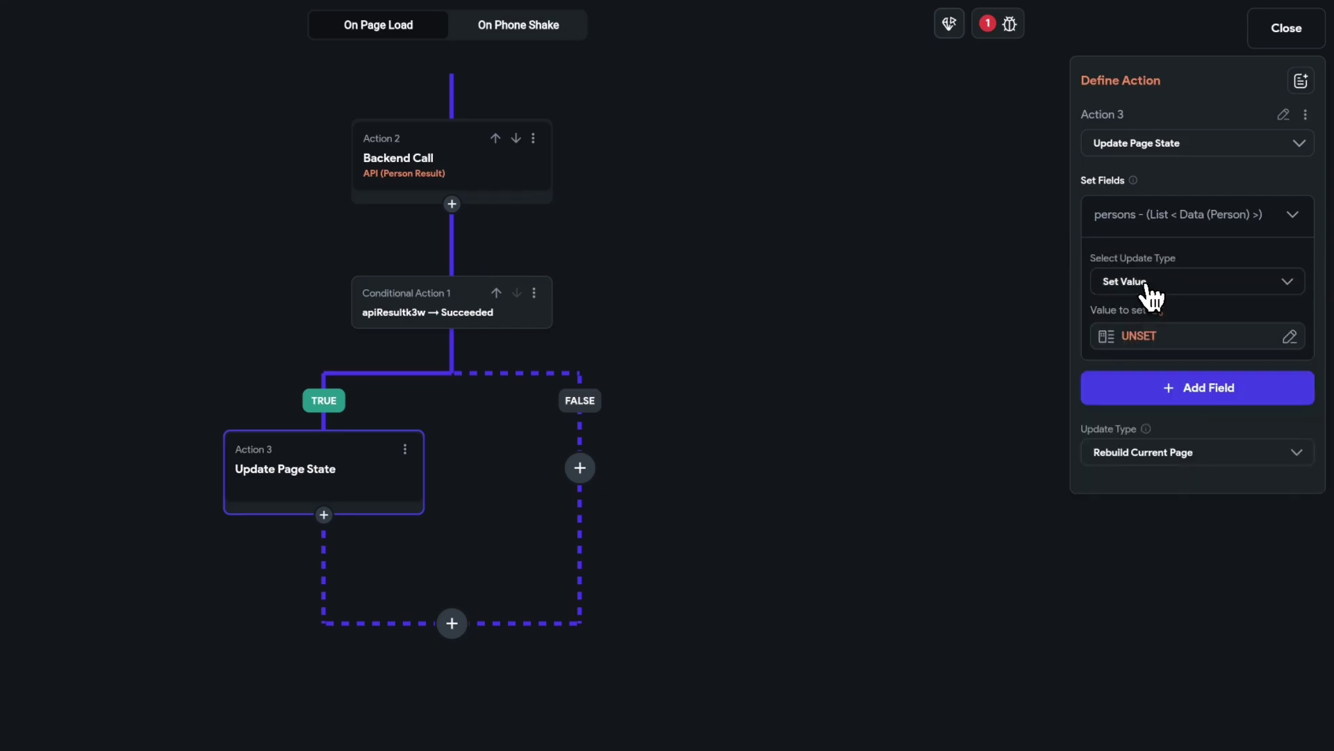
- Set persons to the apiResultk3w output read as a data type, then close the editor
click(1140, 339)
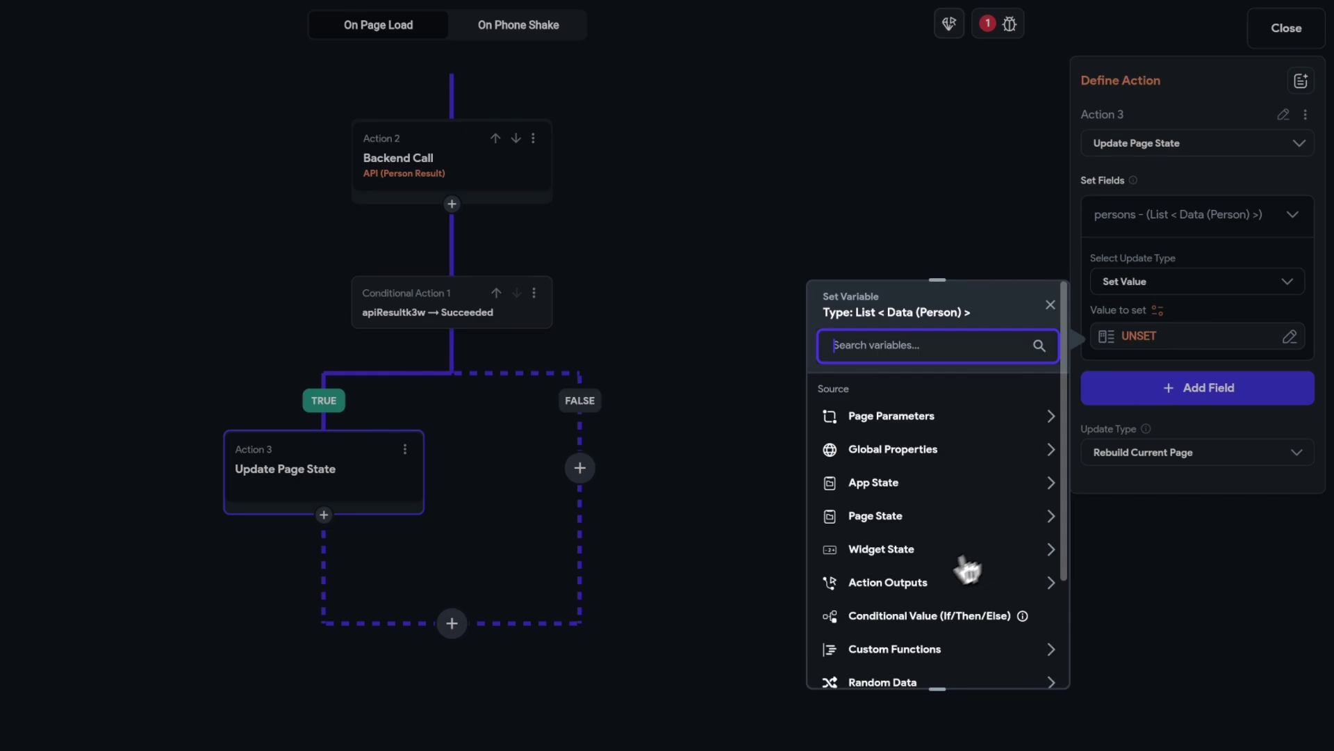
click(883, 587)
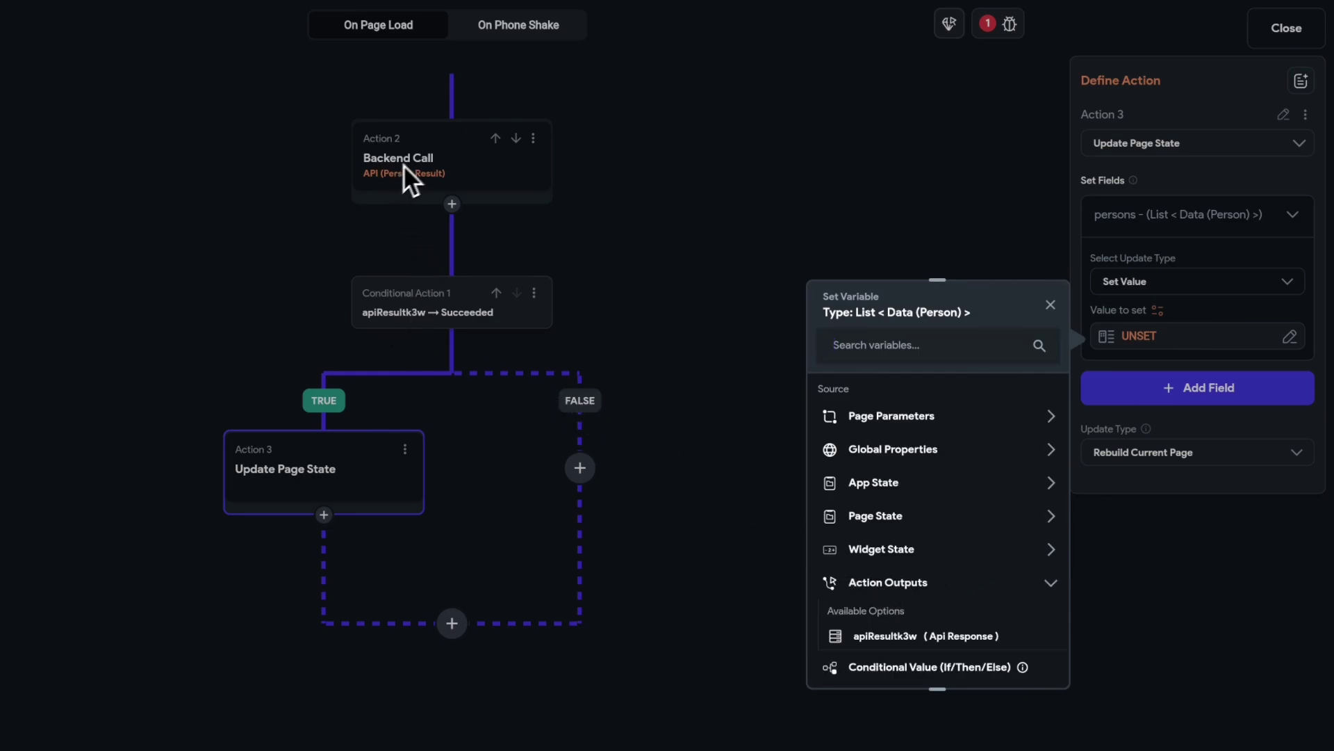
click(886, 646)
click(881, 452)
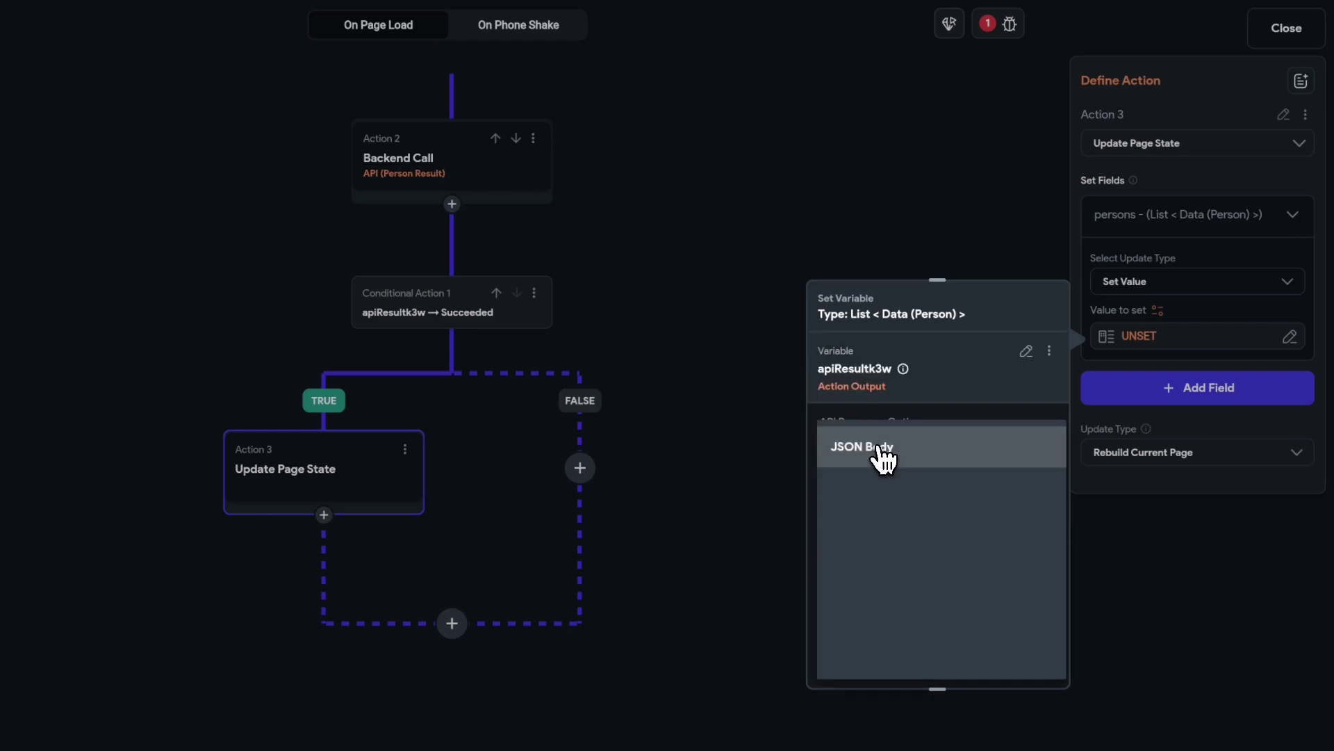
click(893, 489)
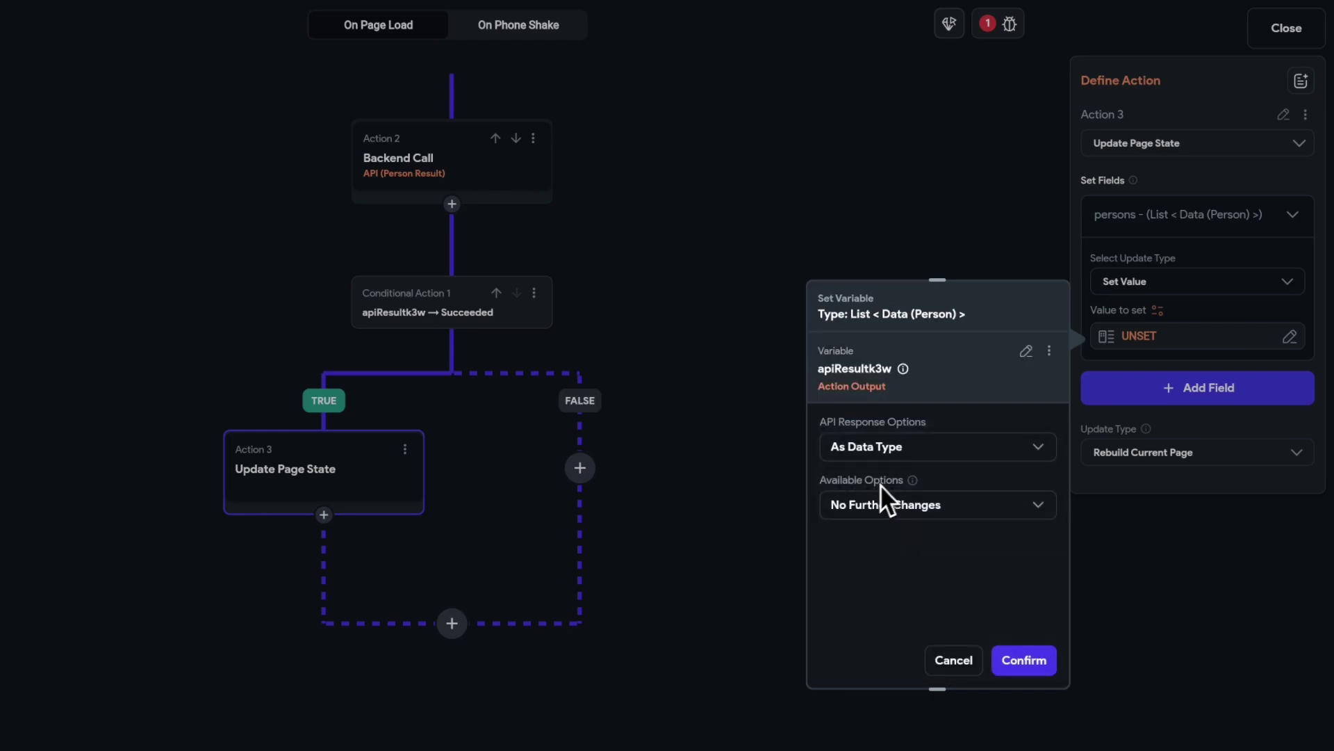
click(1023, 662)
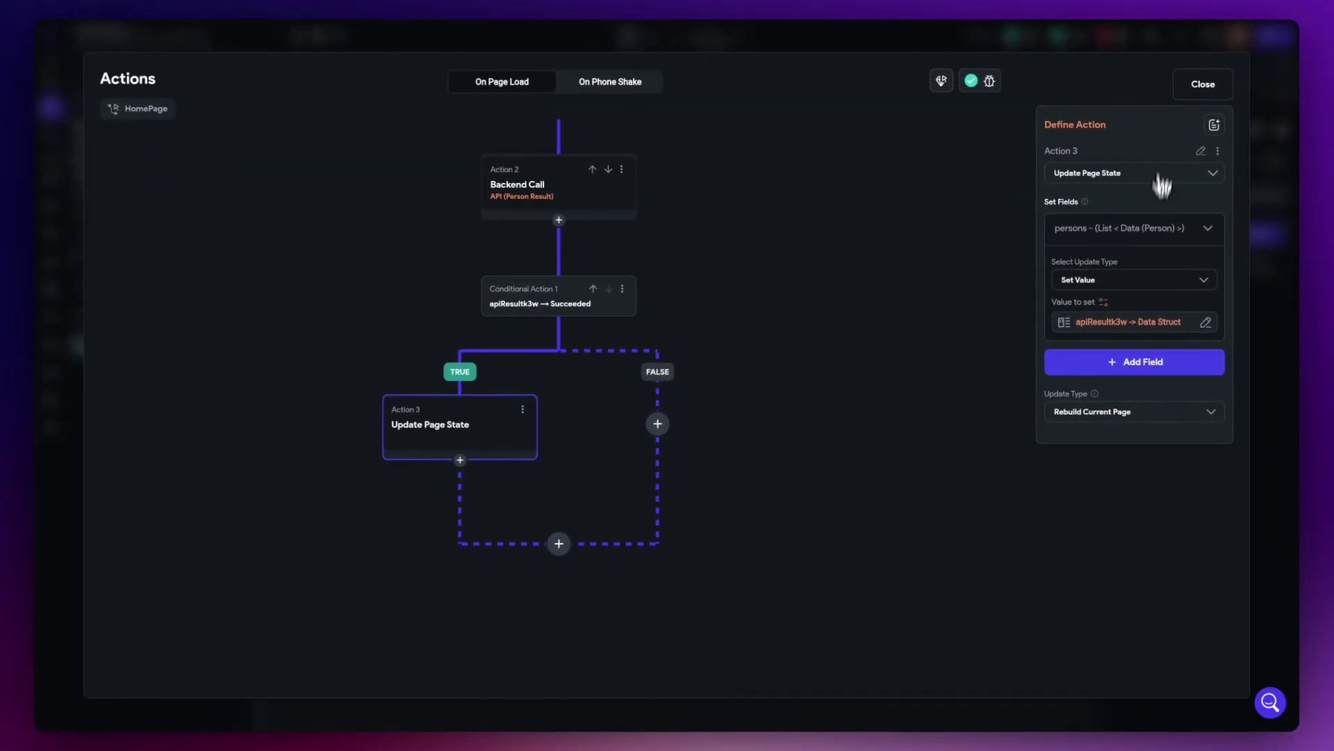
click(1191, 99)
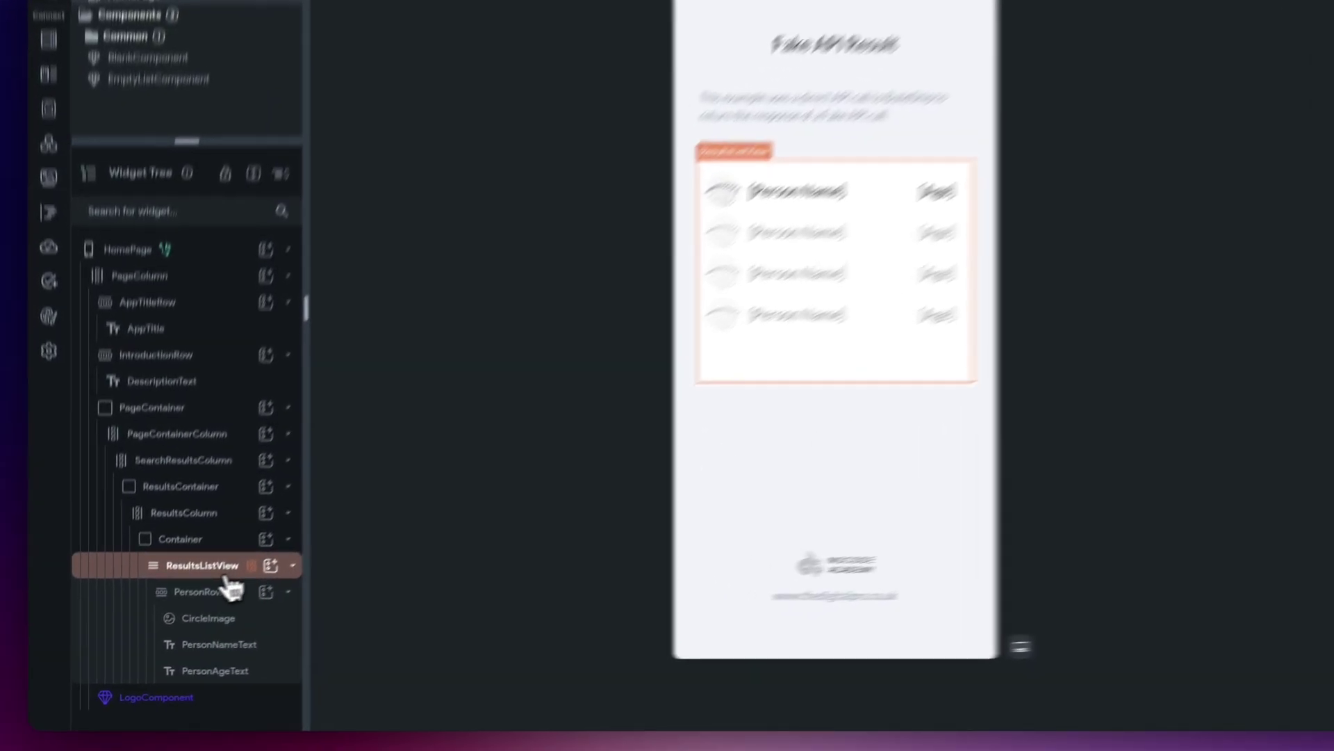
- Verify ResultsListView generates children from persons and CircleImage loads person profile_url as a network image
click(219, 570)
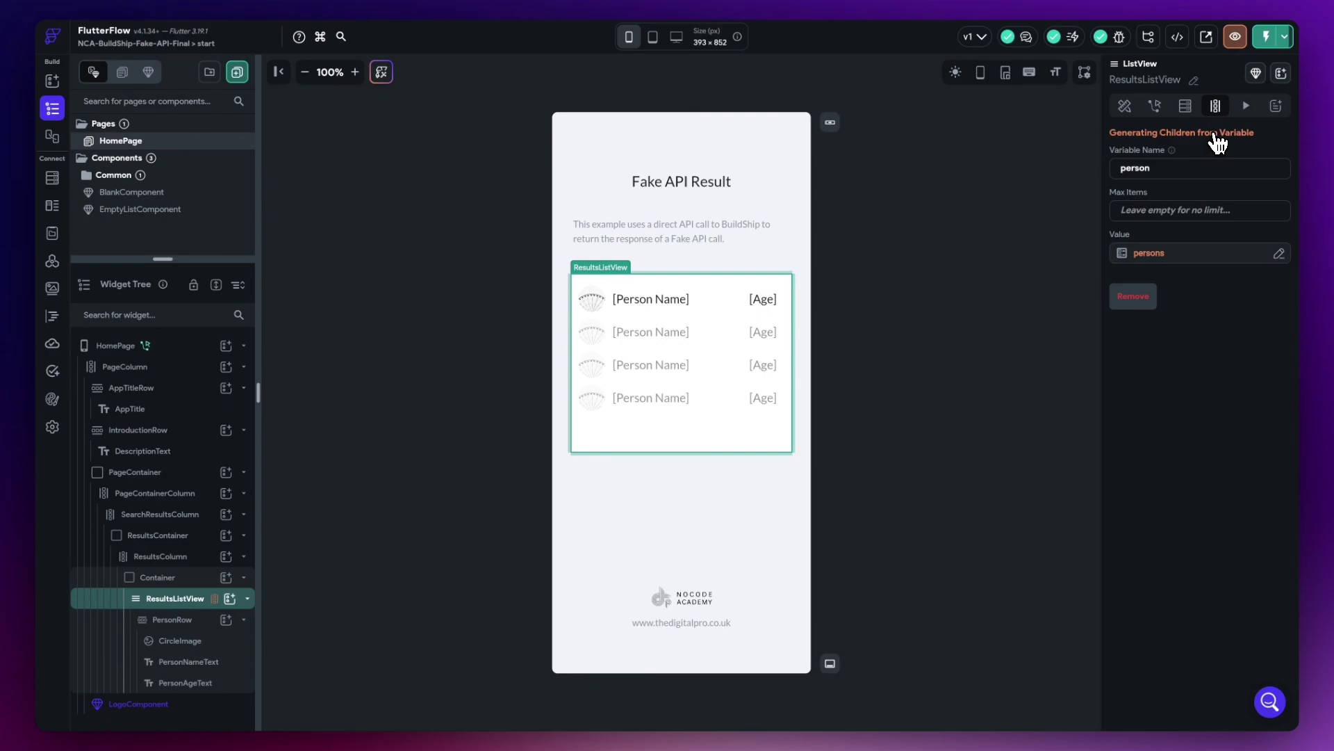
double_click(1138, 168)
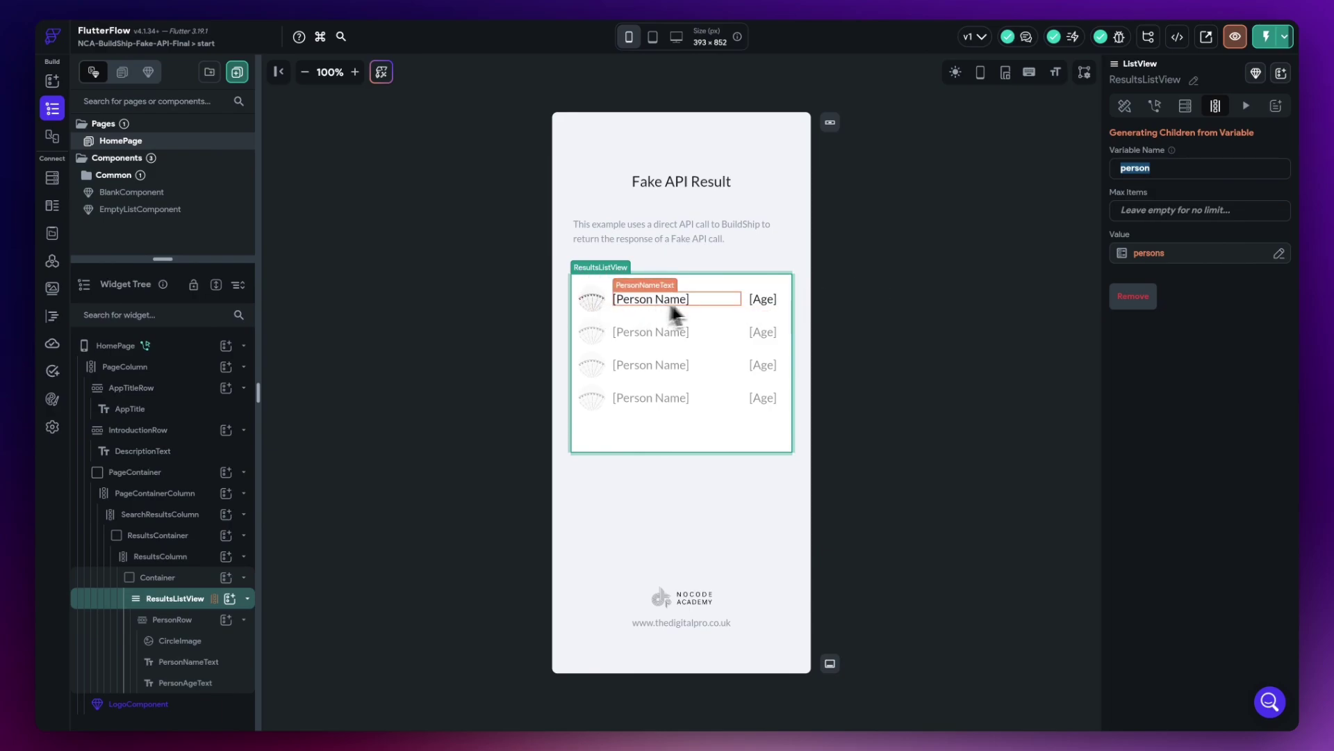
click(592, 308)
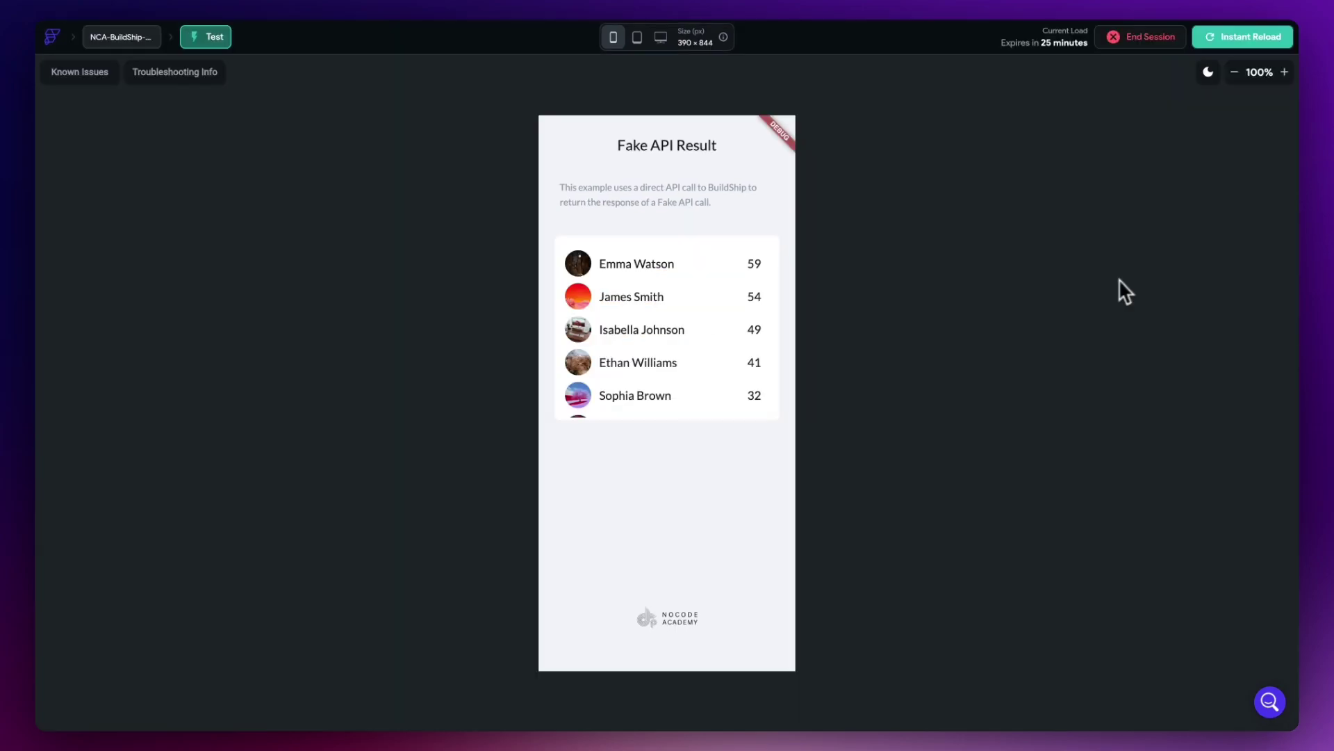
- Scroll the test-mode app's Fake API Result list to confirm names, ages and photos load
scroll(732, 378, down, 3)
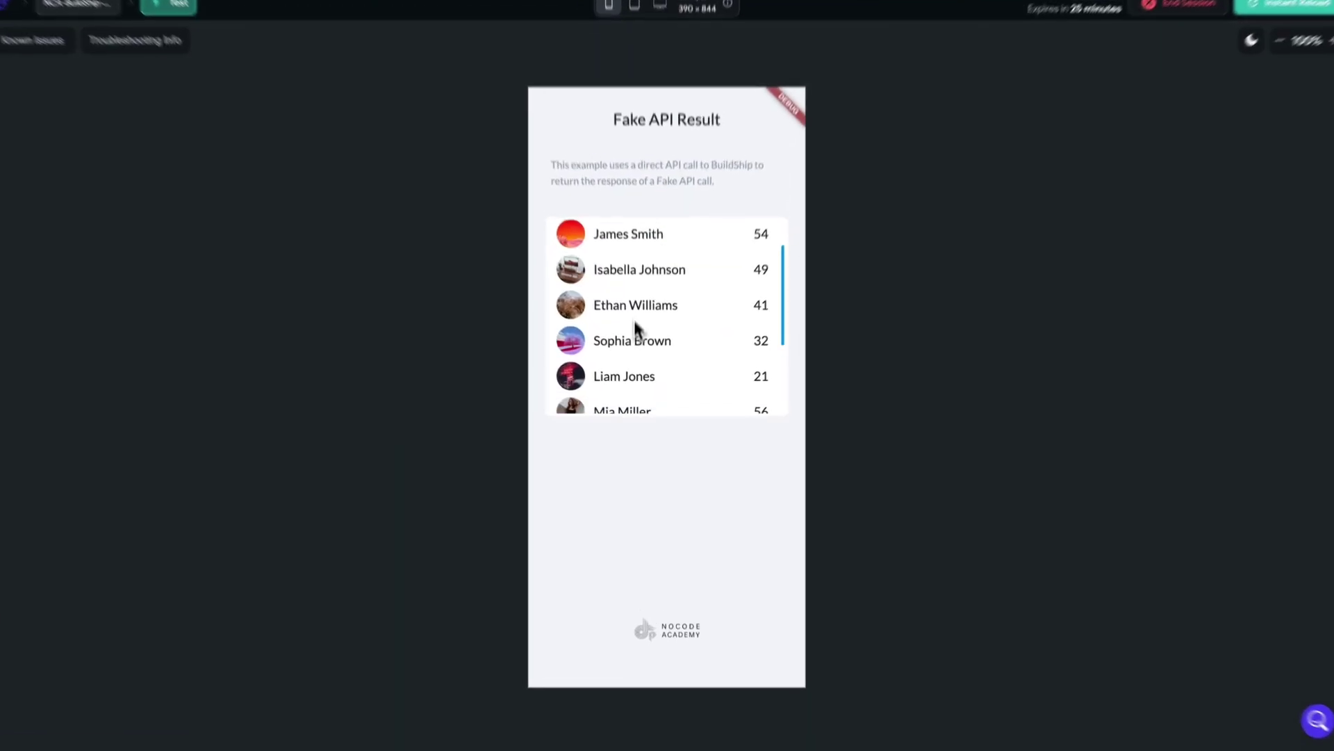
drag(659, 303, 680, 340)
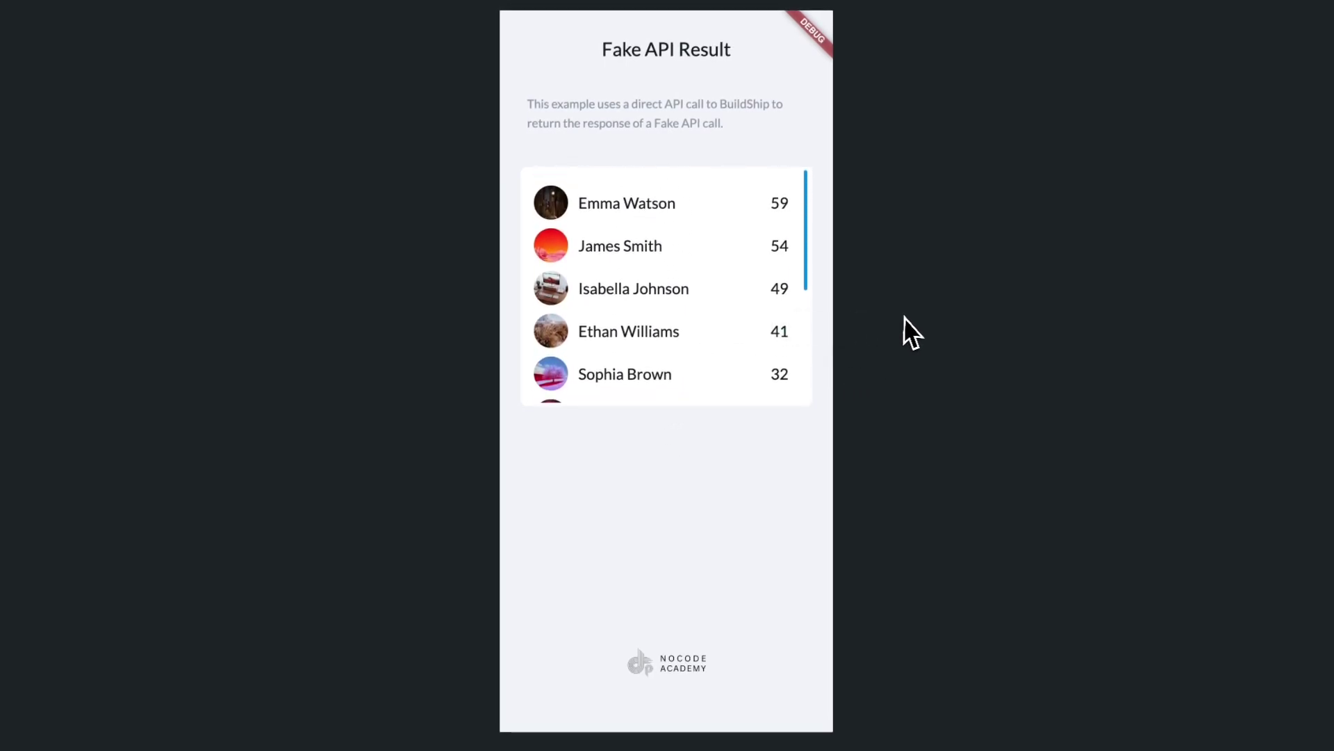